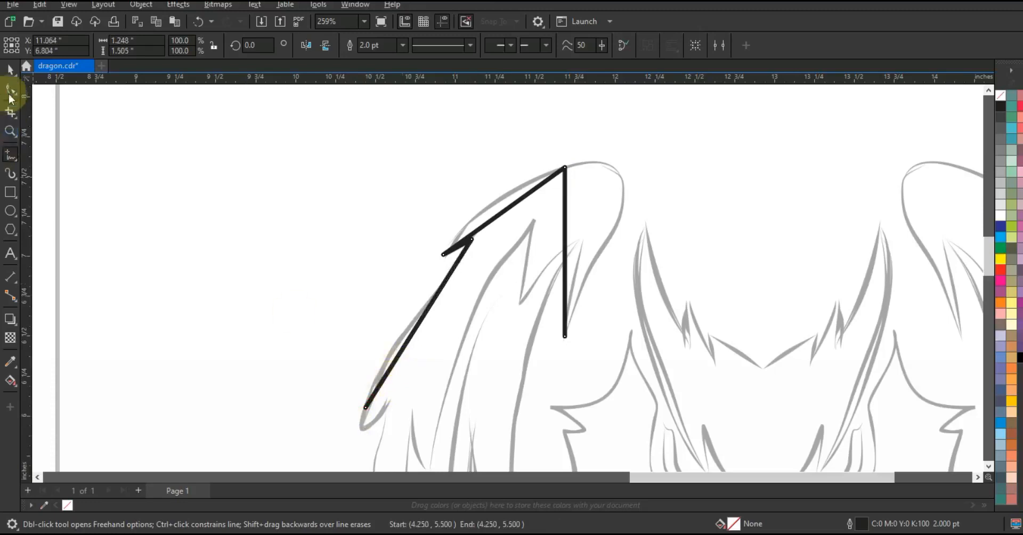
Move the outline's lower end node to the left wing's outer tip and curve its segments to follow the sketched upper wing.
left_click(11, 91)
left_click_drag(366, 407, 357, 428)
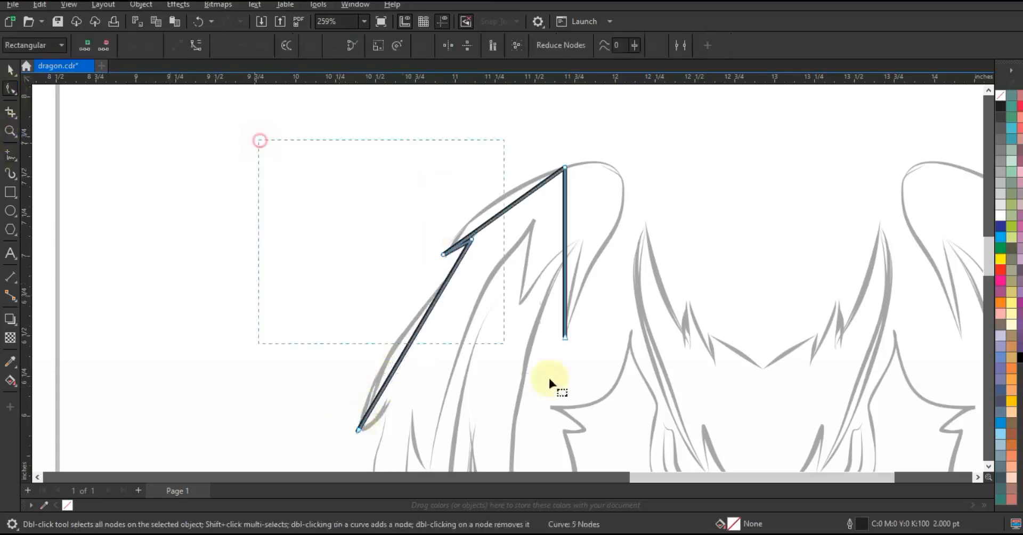
left_click_drag(510, 212, 498, 197)
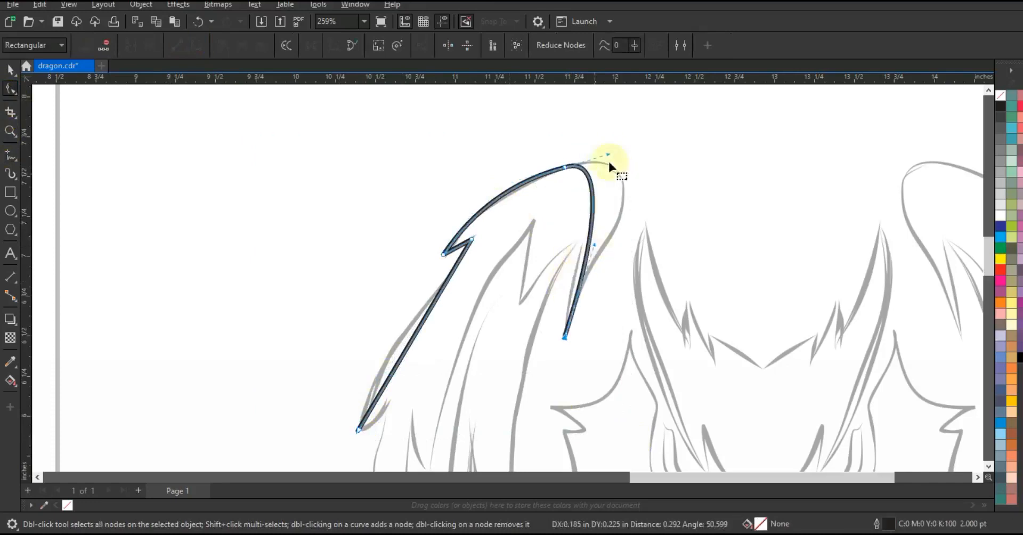
left_click_drag(609, 155, 671, 146)
left_click_drag(594, 245, 587, 245)
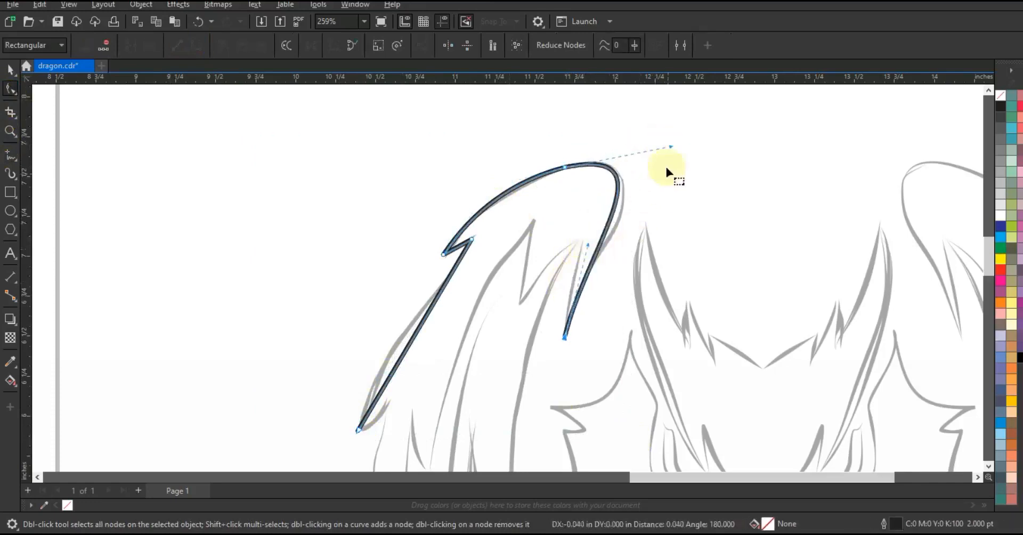
left_click_drag(671, 147, 679, 149)
left_click_drag(413, 333, 392, 355)
Extend the open outline with straight segments from the left wing's outer tip through the notch to the lower feather tip.
key("F3")
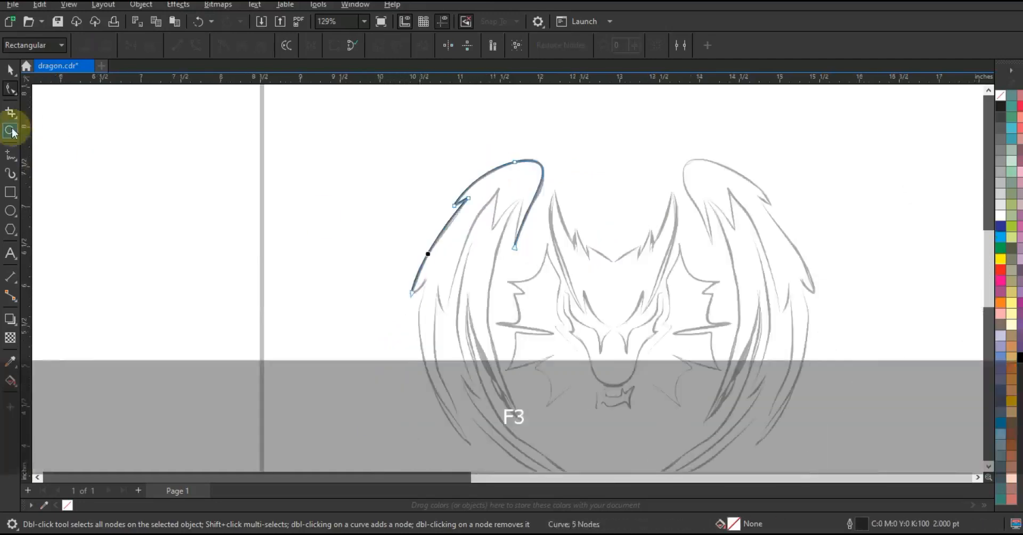
left_click(11, 131)
right_click(506, 277)
left_click_drag(402, 243, 681, 400)
left_click(9, 154)
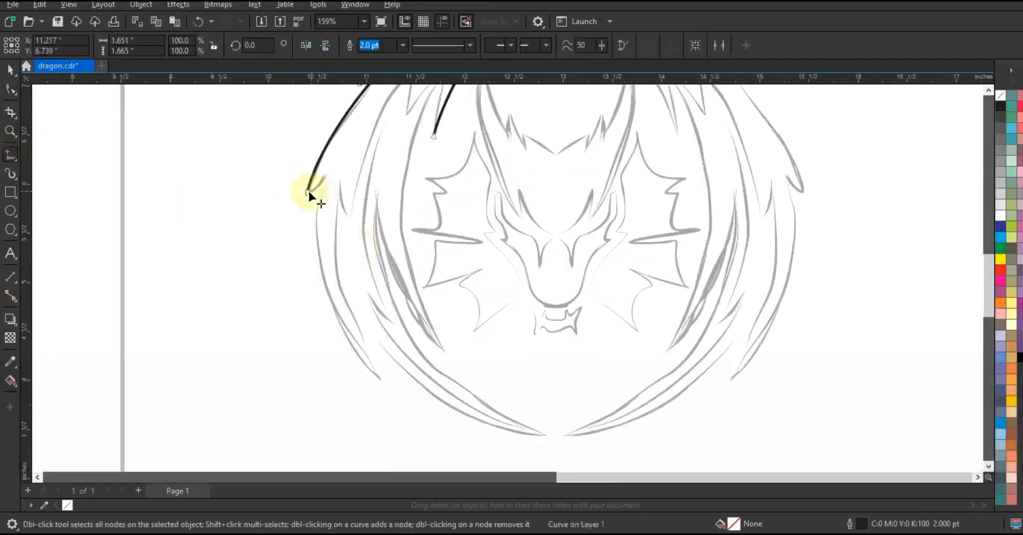
key("space")
key("space")
left_click(307, 192)
left_click(324, 176)
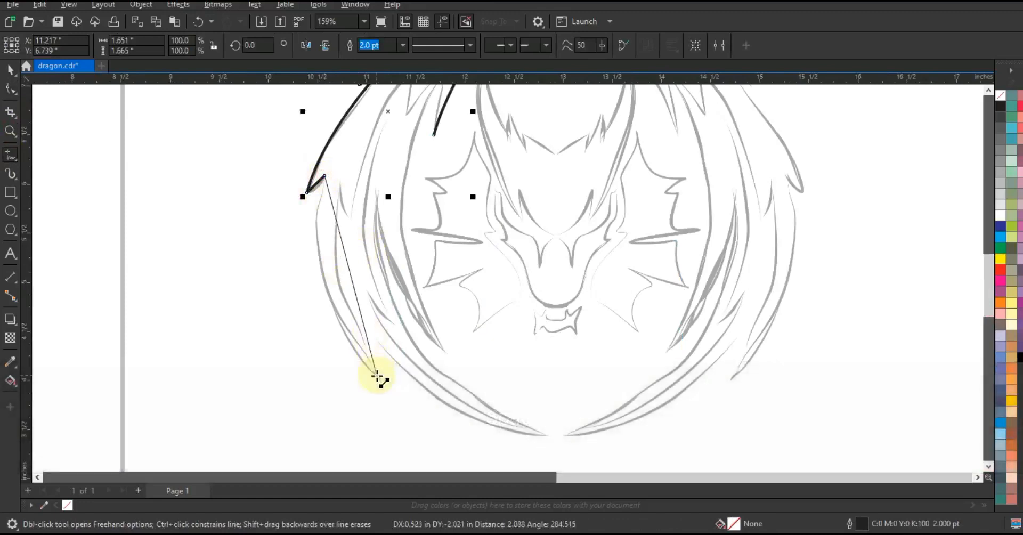
left_click(377, 376)
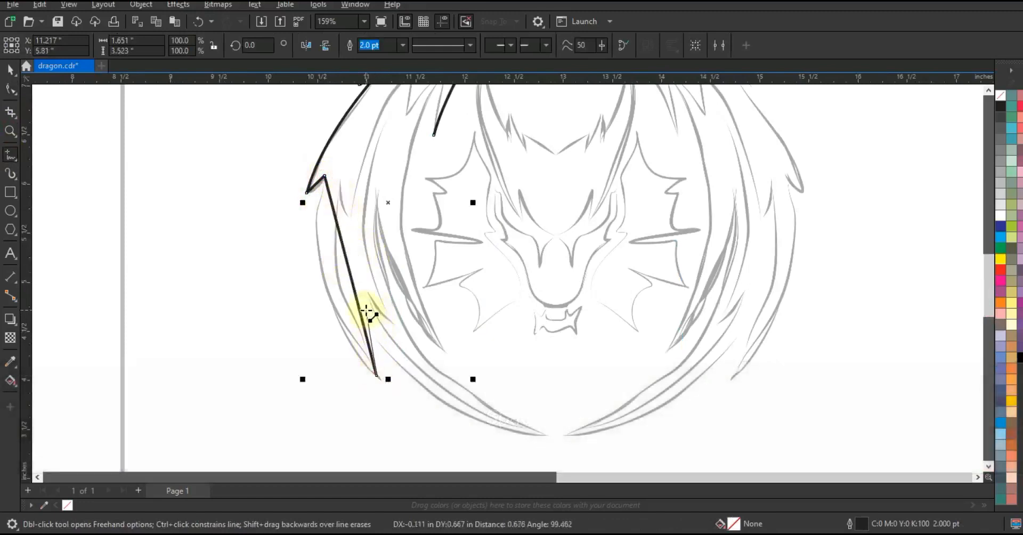
Continue the outline through the wing's bottom point and inner feather points, and close it near the top of the wing.
left_click(548, 435)
left_click(371, 211)
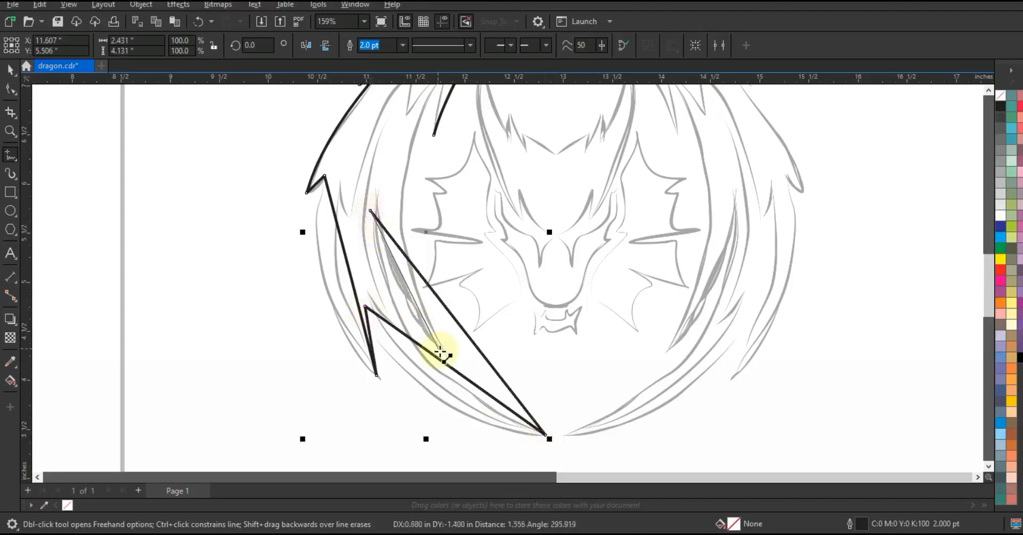
scroll(420, 202, "up", 2)
left_click(439, 117, "ctrl")
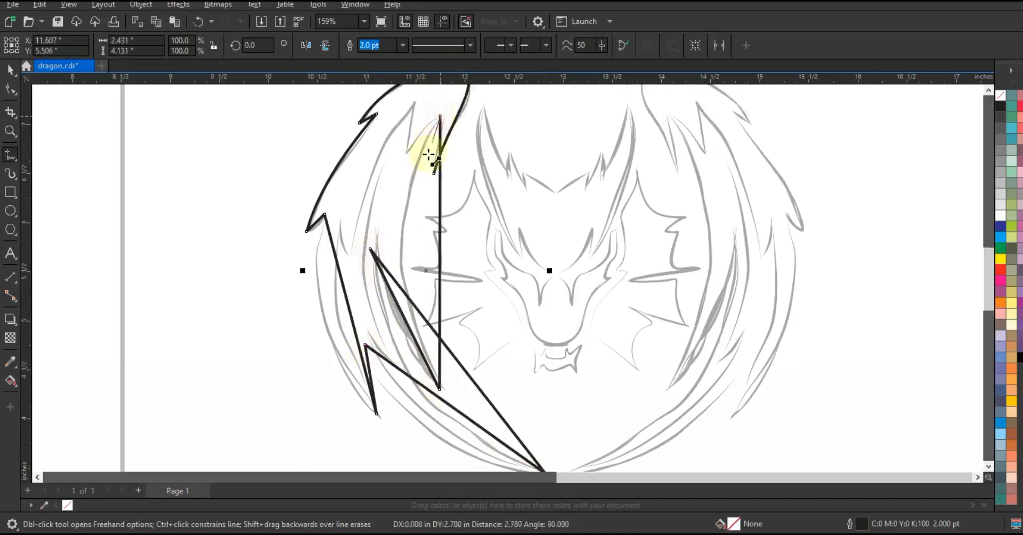
Convert the wing outline's segments to curves and bend its outer side and lower edge to match the sketch.
left_click(10, 89)
key("F3")
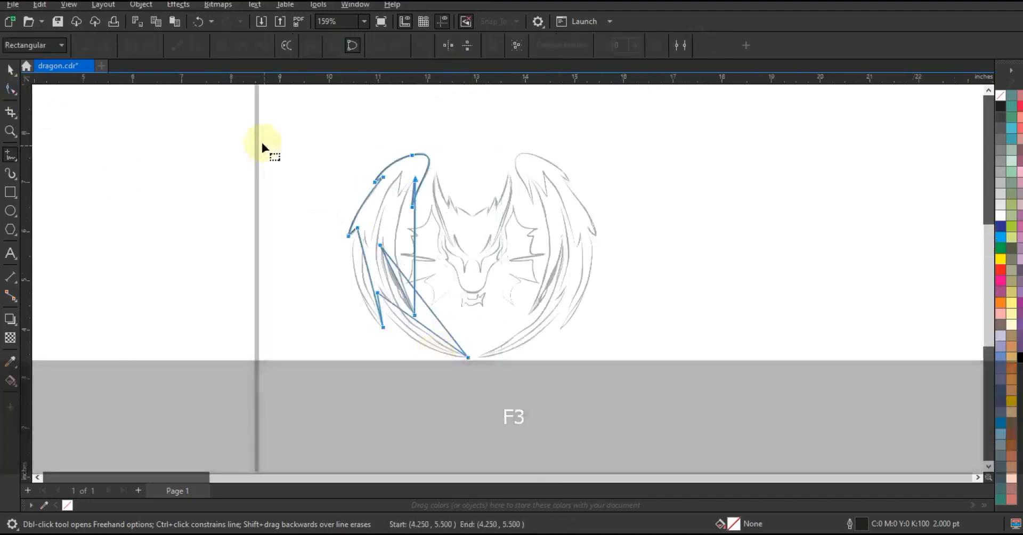
left_click(194, 47)
left_click(10, 130)
left_click_drag(271, 146, 543, 375)
left_click(10, 92)
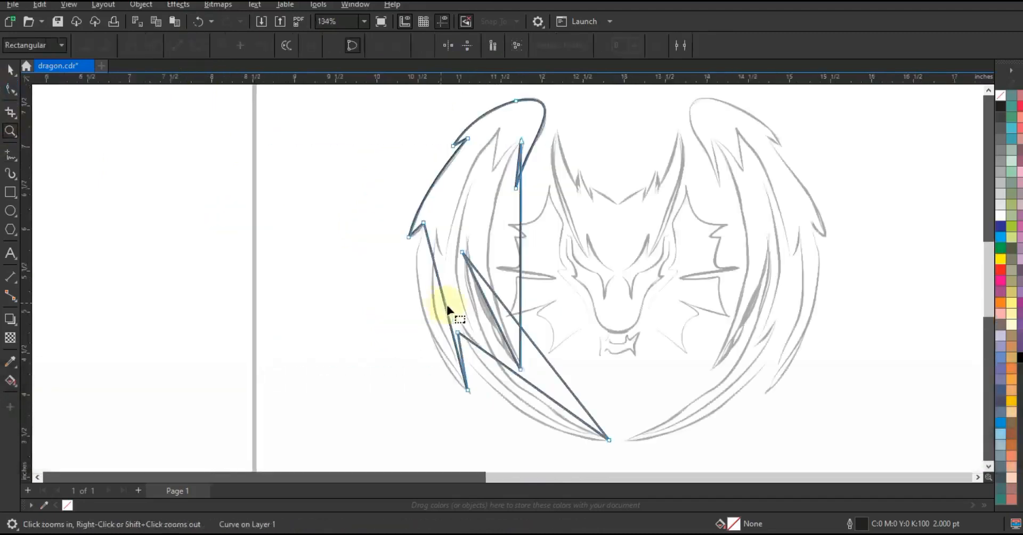
left_click_drag(445, 309, 429, 326)
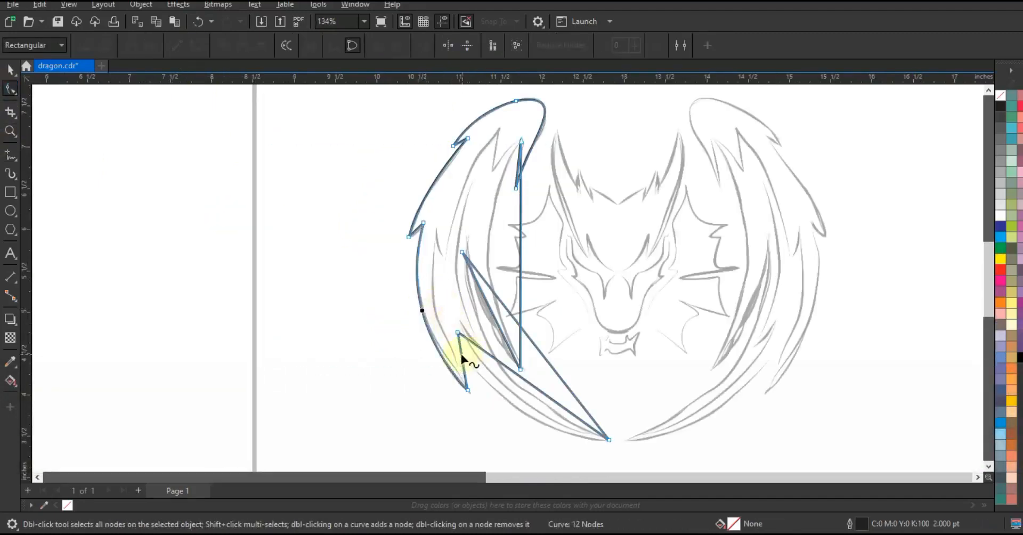
left_click_drag(515, 375, 494, 391)
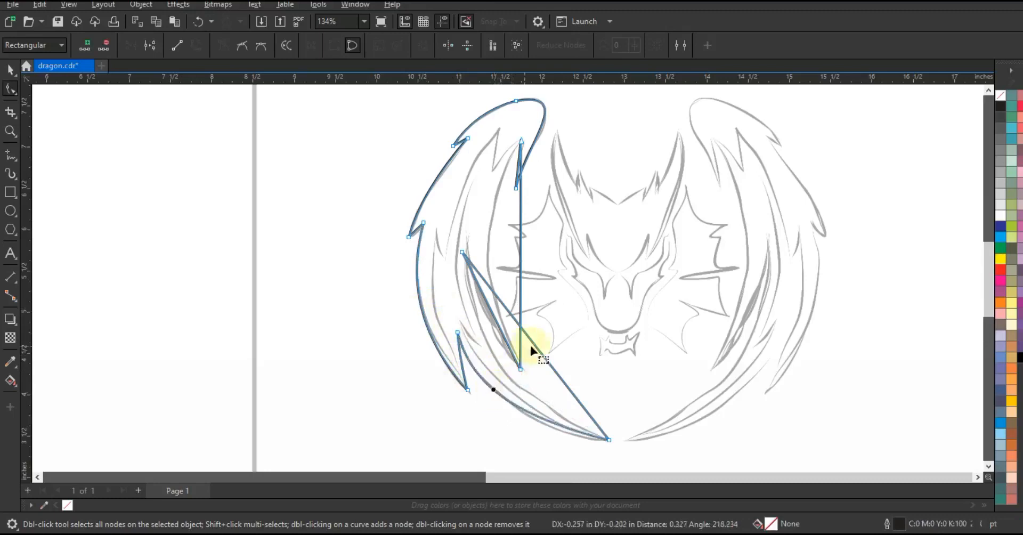
Bend the inner feather segments and the long inner edge of the left wing to match the sketch.
left_click_drag(532, 343, 501, 369)
left_click_drag(495, 319, 486, 325)
left_click_drag(521, 289, 489, 274)
left_click_drag(478, 324, 475, 325)
left_click_drag(518, 163, 502, 176)
Fill the left wing shape with black and remove its outline.
left_click(10, 69)
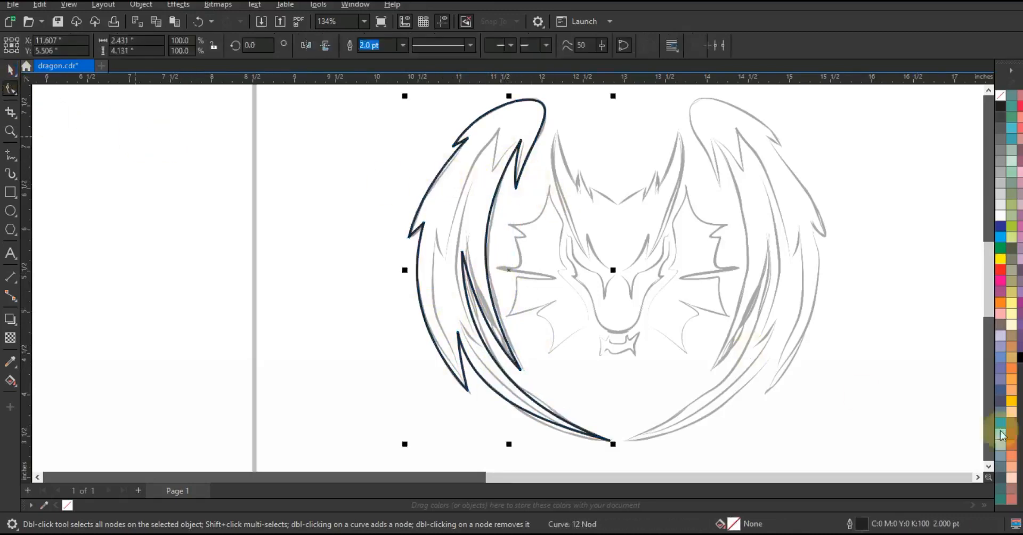
left_click(1020, 357)
key("F3")
right_click(1001, 97)
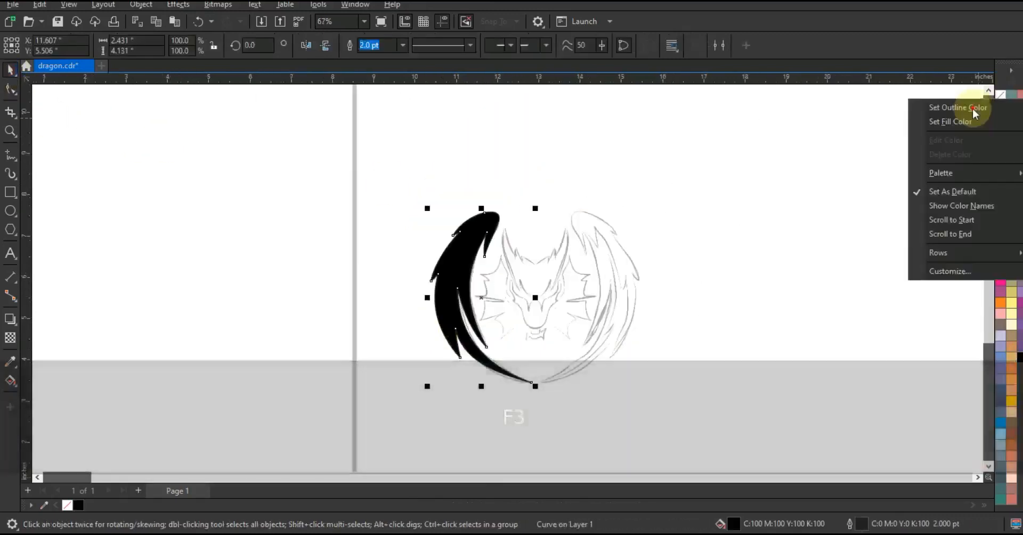
left_click(974, 109)
left_click(807, 187)
Create a horizontally mirrored copy of the black wing and nudge it right onto the sketched right wing.
left_click(10, 130)
left_click_drag(390, 185, 709, 398)
left_click(10, 70)
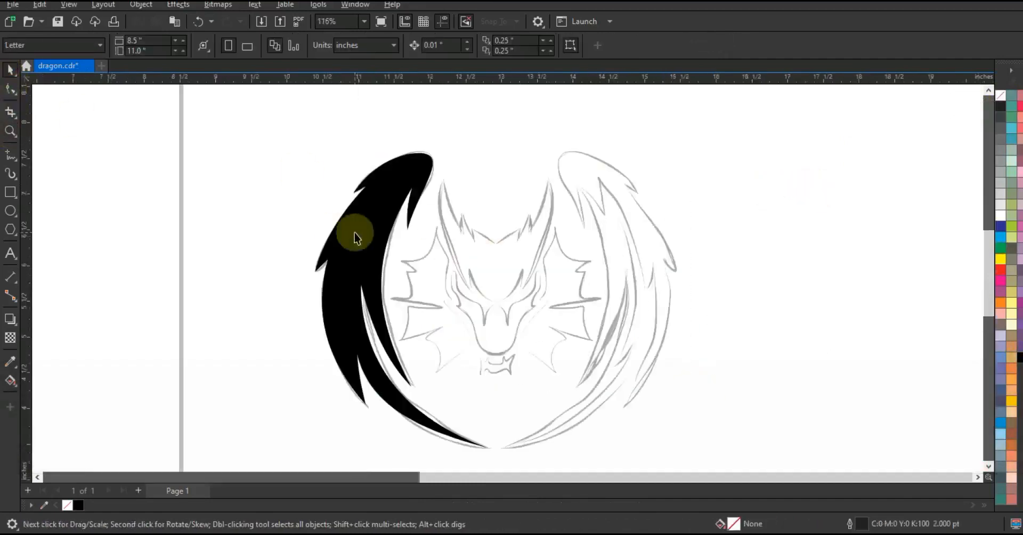
left_click(352, 237)
left_click_drag(312, 300, 534, 306)
right_click(533, 307)
key("Right")
key("Right")
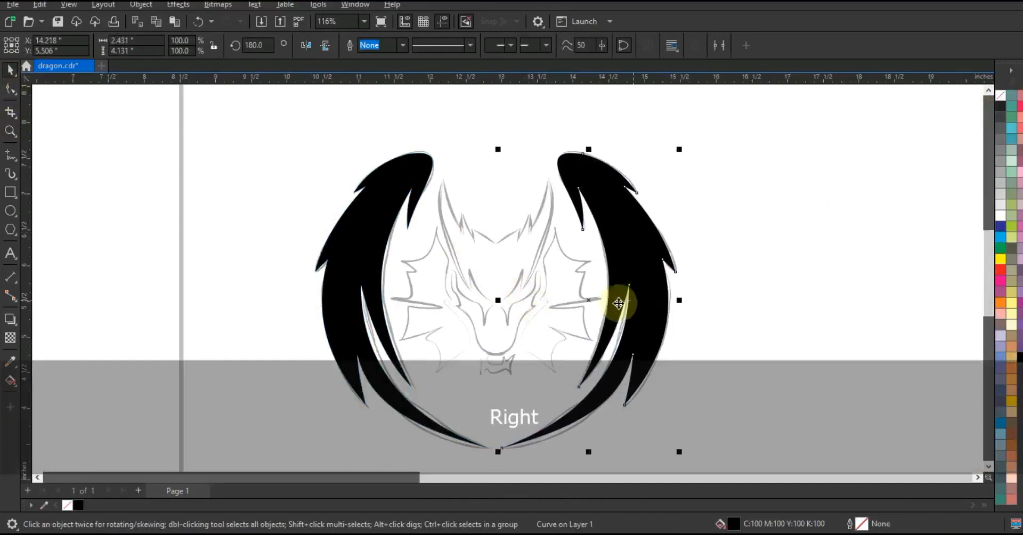
key("Escape")
Trace the spiked frill beside the left of the dragon's head as a closed outline of straight segments.
left_click(10, 131)
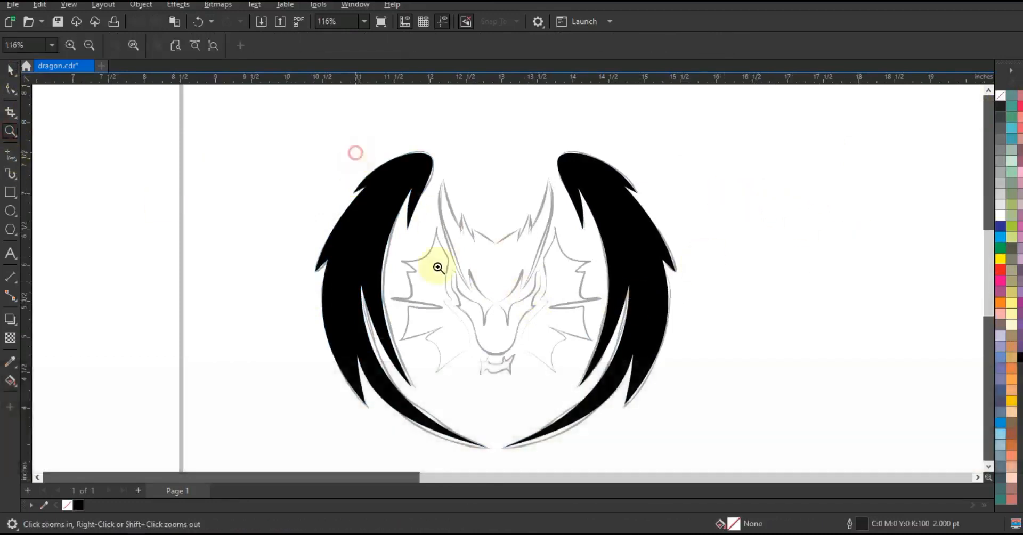
left_click_drag(356, 153, 613, 404)
right_click(286, 205)
left_click_drag(336, 209, 671, 400)
left_click(9, 154)
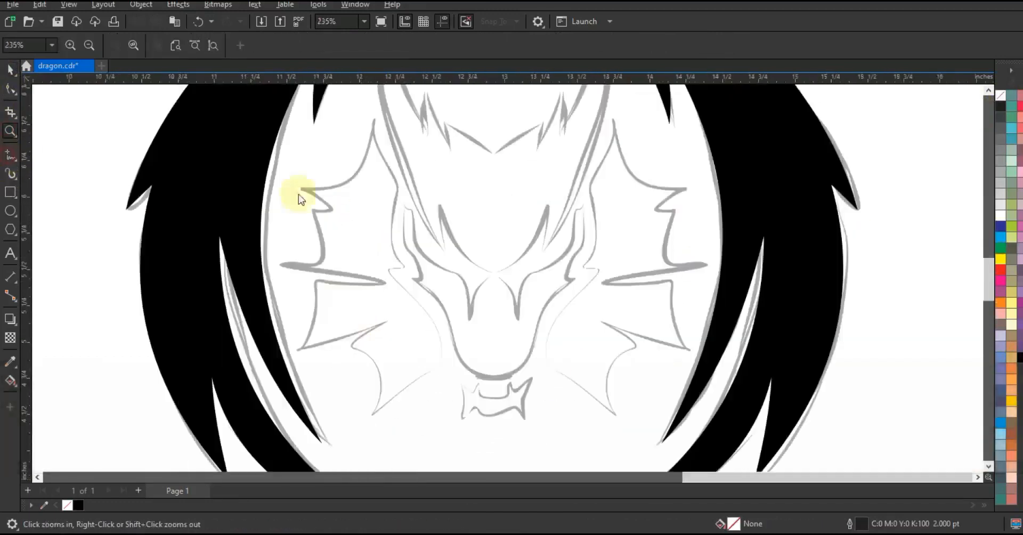
left_click(374, 118)
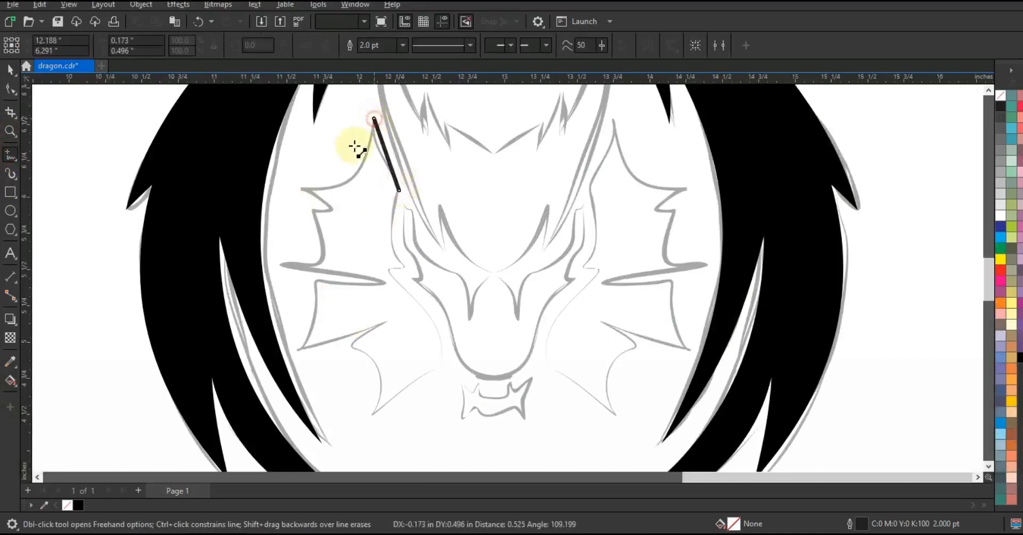
left_click(302, 187)
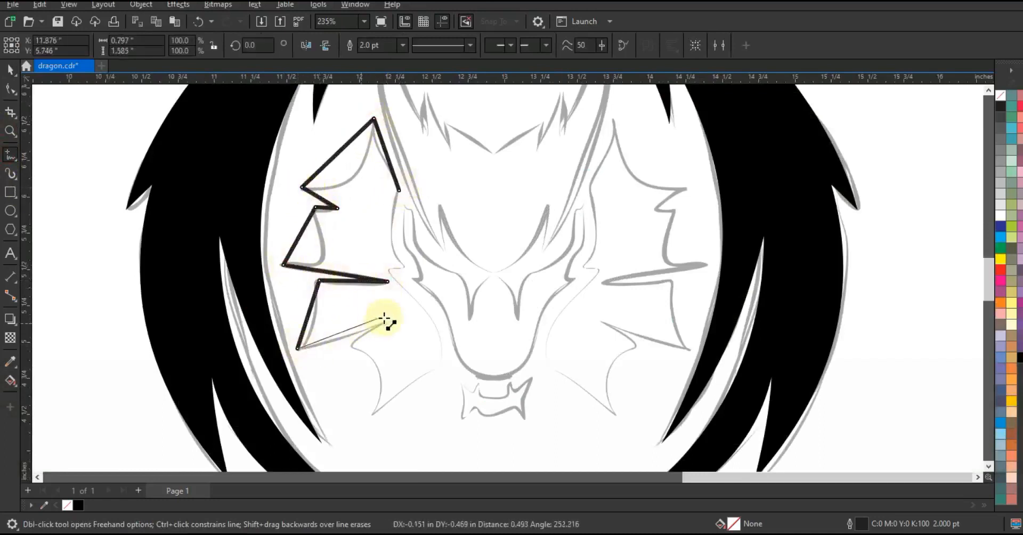
left_click(399, 191)
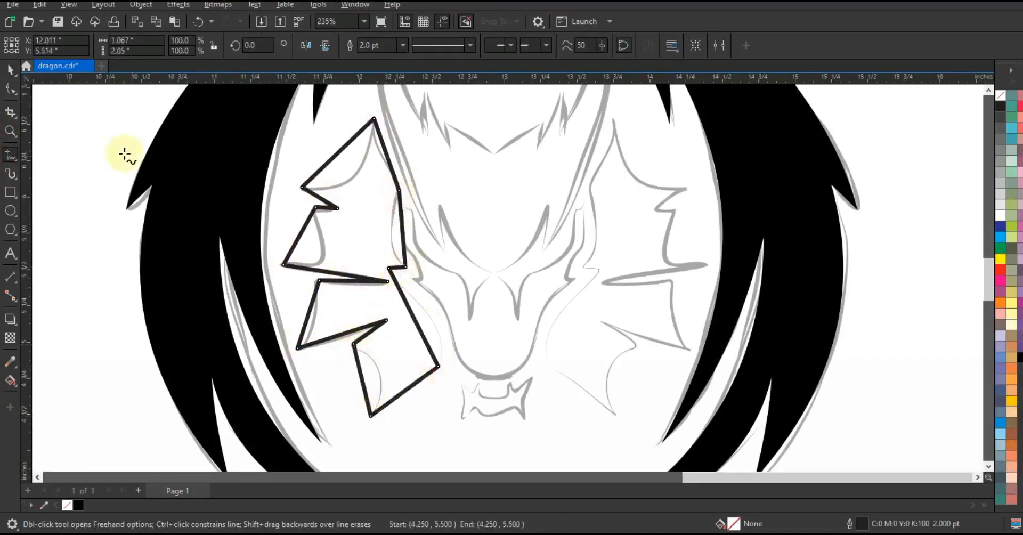
Convert the left frill's segments to curves and bend the outer edges of its upper spikes to match the sketch.
key("F10")
left_click_drag(230, 116, 476, 431)
left_click(195, 46)
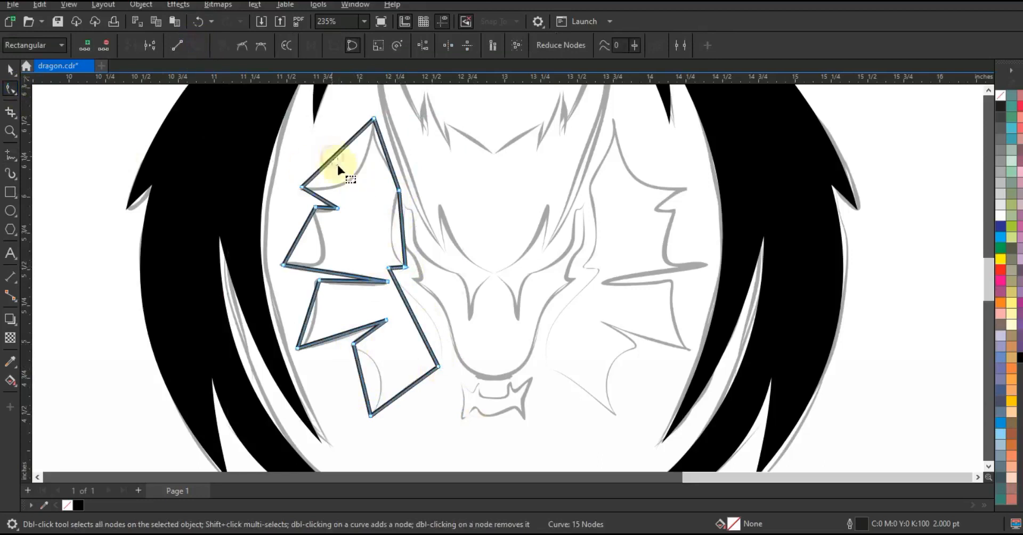
left_click_drag(337, 162, 347, 175)
left_click_drag(299, 234, 322, 252)
left_click_drag(328, 272, 328, 274)
left_click_drag(344, 280, 344, 284)
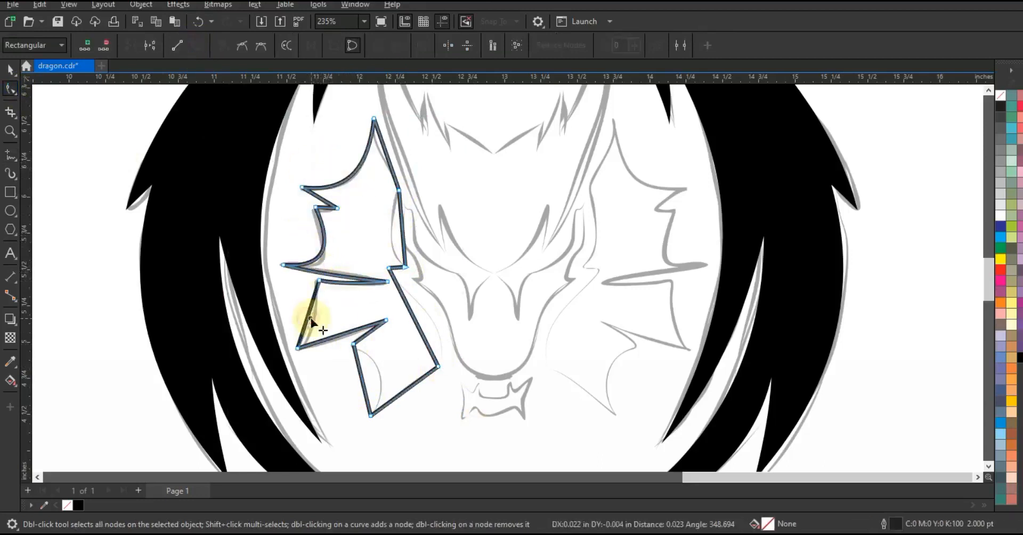
Bend the left frill's lower spikes, its inner edge along the head and its top point to match the sketch.
left_click_drag(347, 333, 365, 338)
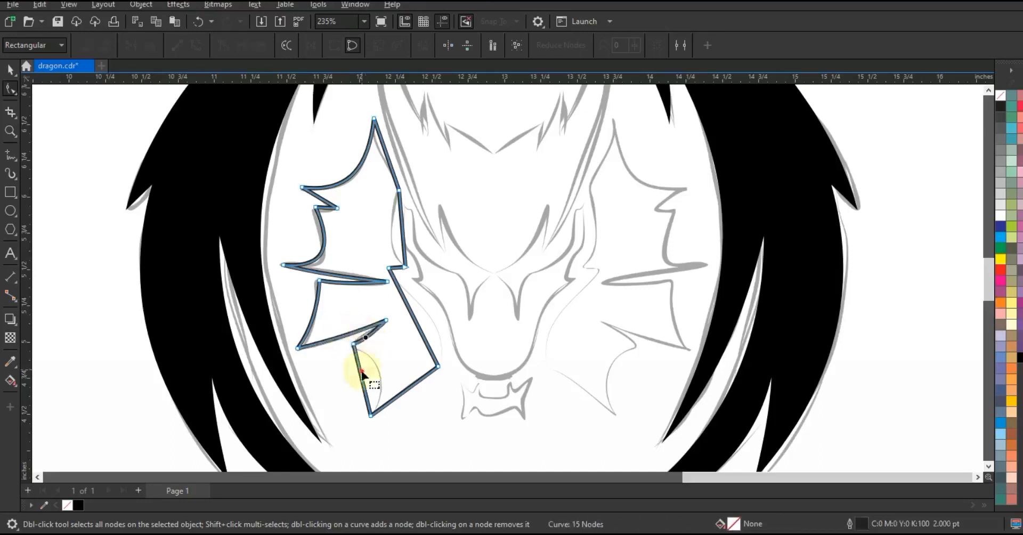
left_click_drag(361, 376, 380, 368)
left_click_drag(422, 336, 447, 319)
left_click_drag(403, 240, 383, 233)
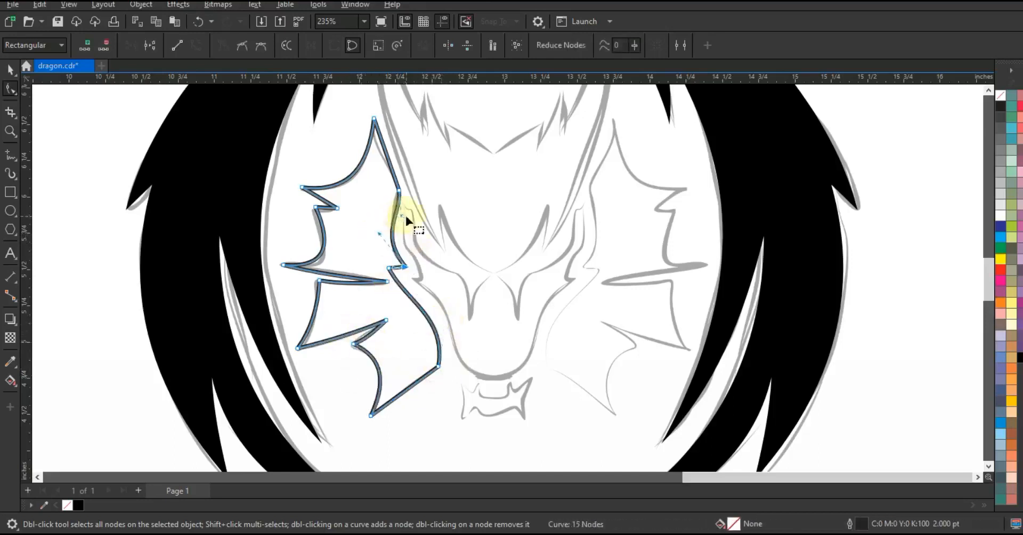
left_click_drag(390, 165, 387, 160)
left_click_drag(382, 141, 372, 143)
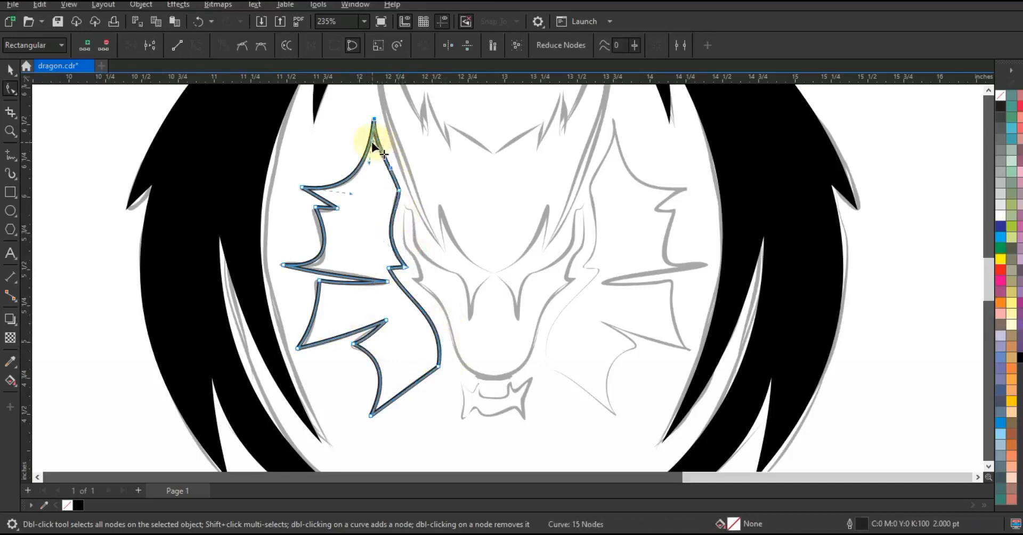
Fill the left frill with black and place a horizontally mirrored copy on the other side of the dragon's head.
left_click(10, 70)
left_click(79, 505)
key("F3")
left_click_drag(309, 304, 471, 321)
right_click(393, 312)
left_click(658, 280)
key("F3")
key("Escape")
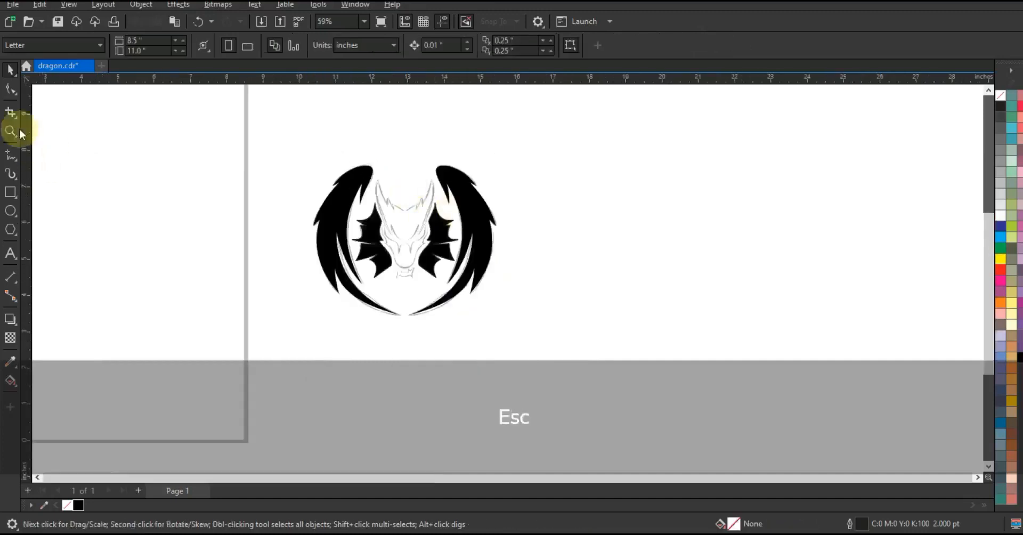
Trace the left half of the dragon's horn and forehead as a closed straight-segment outline with a vertical centre edge.
left_click(12, 131)
left_click_drag(340, 149, 493, 277)
left_click_drag(255, 137, 649, 393)
left_click(10, 155)
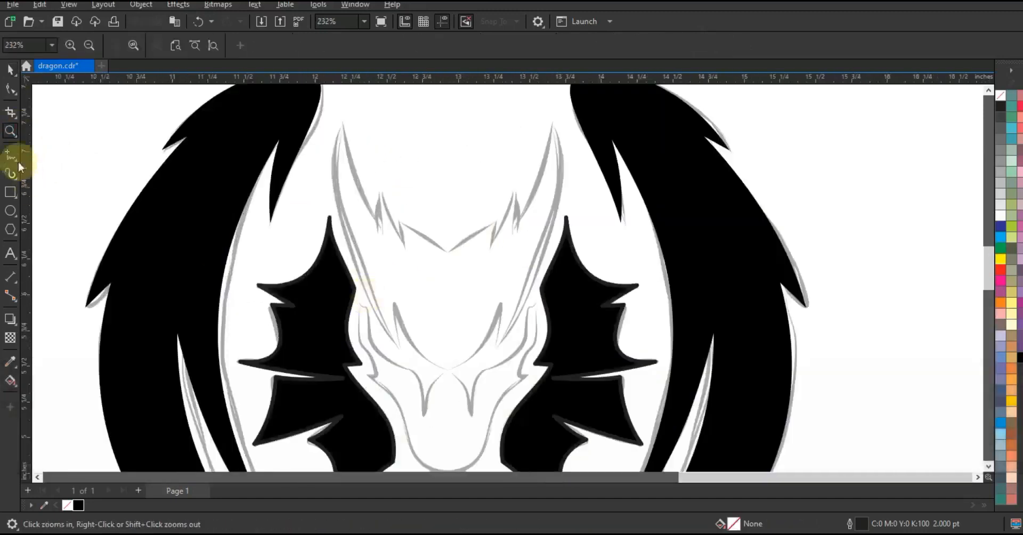
left_click(447, 372, "ctrl")
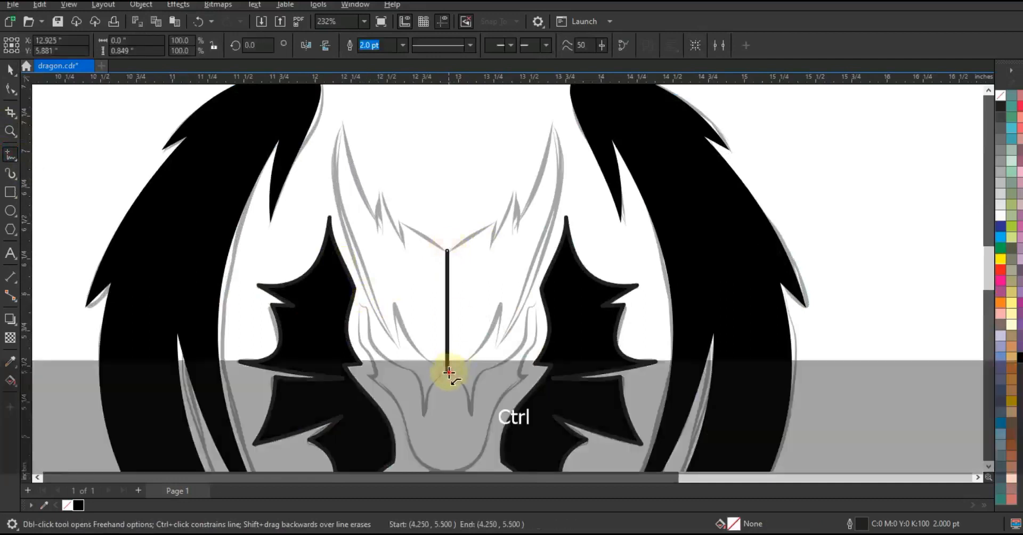
double_click(393, 302)
double_click(403, 351)
double_click(338, 124)
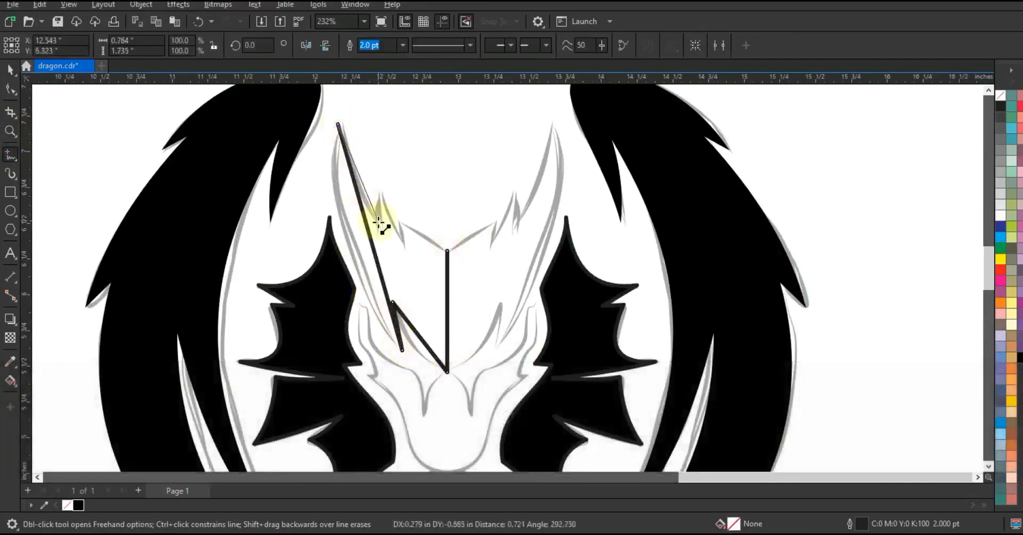
left_click(448, 251)
Convert the half-forehead outline's segments to curves and bend the horn, brow and forehead edges to match the sketch.
key("F10")
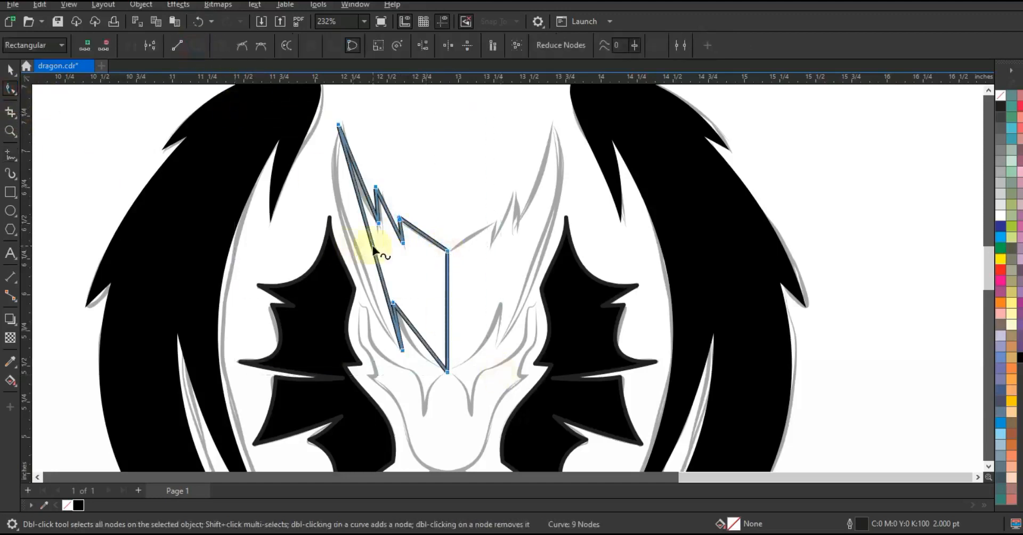
left_click_drag(373, 249, 359, 188)
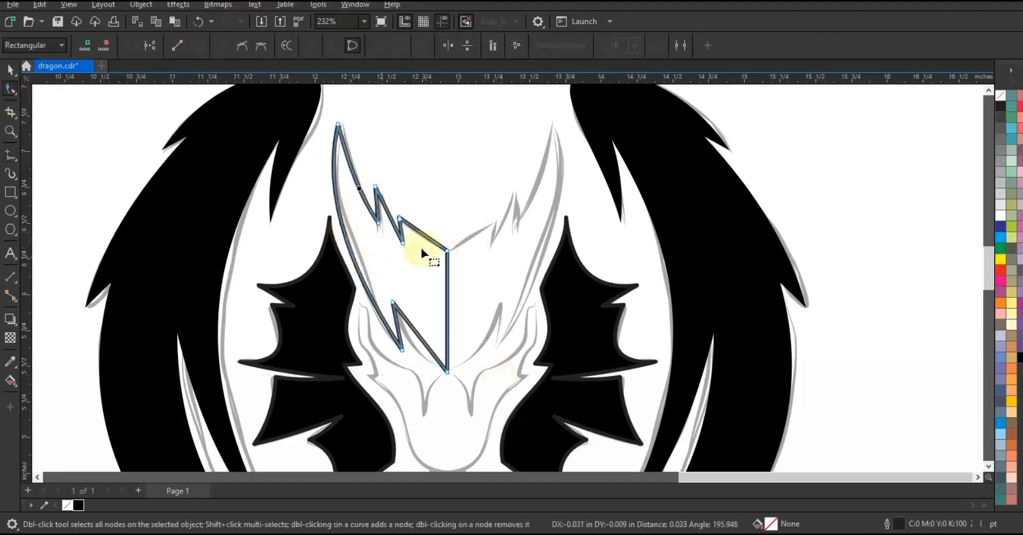
left_click_drag(418, 335, 412, 347)
left_click_drag(430, 239, 430, 239)
Mirror a copy of the half-forehead shape across its vertical centre edge and weld both halves into one shape.
left_click(12, 69)
left_click_drag(331, 249, 453, 253)
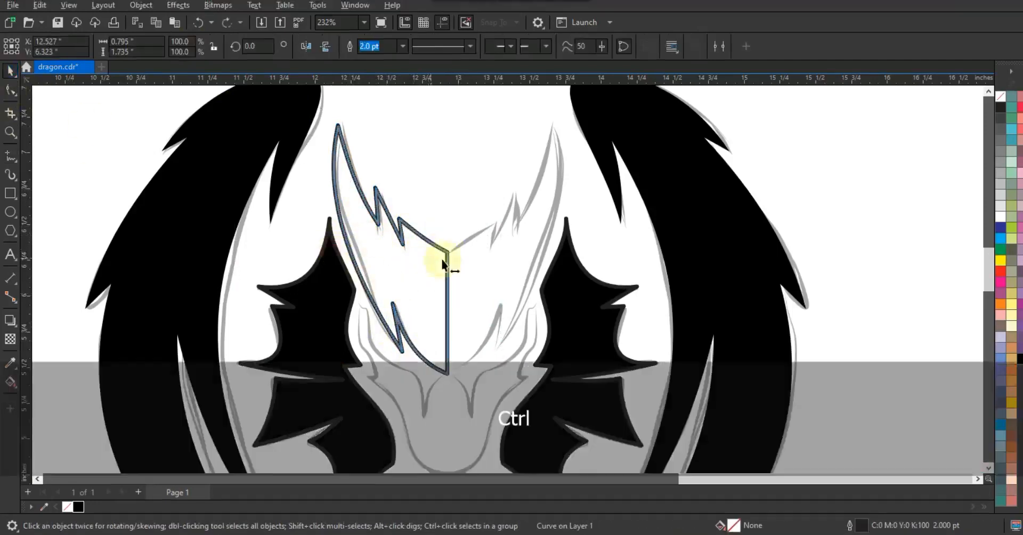
left_click(425, 242, "shift")
left_click(372, 58)
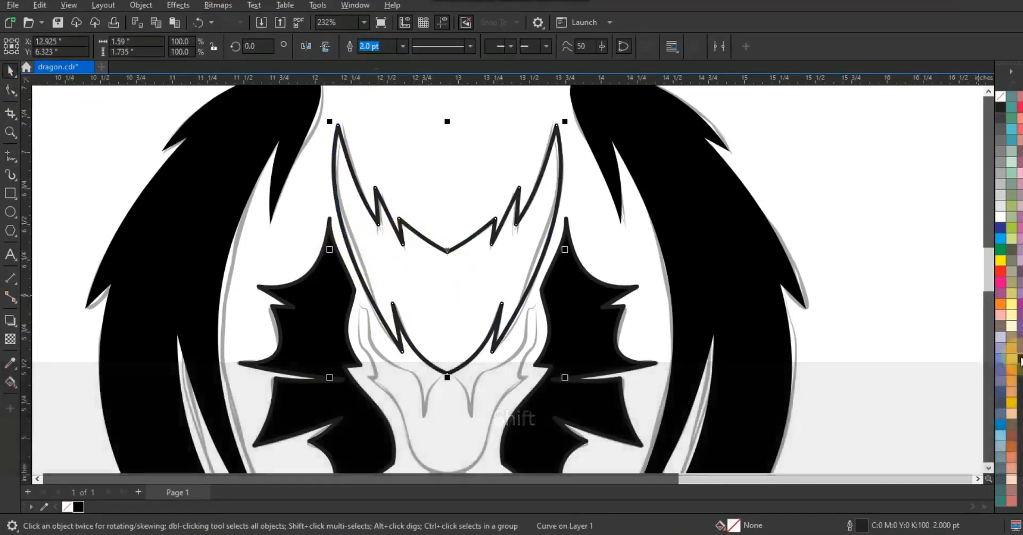
Trace the left half of the dragon's snout as a closed straight-segment outline with a vertical centre edge starting at the forehead's lower point.
key("F3")
key("Escape")
left_click(10, 132)
mouse_move(405, 224)
left_mouse_down()
mouse_move(526, 320)
mouse_move(606, 366)
left_mouse_up()
left_click(10, 156)
left_click(437, 222)
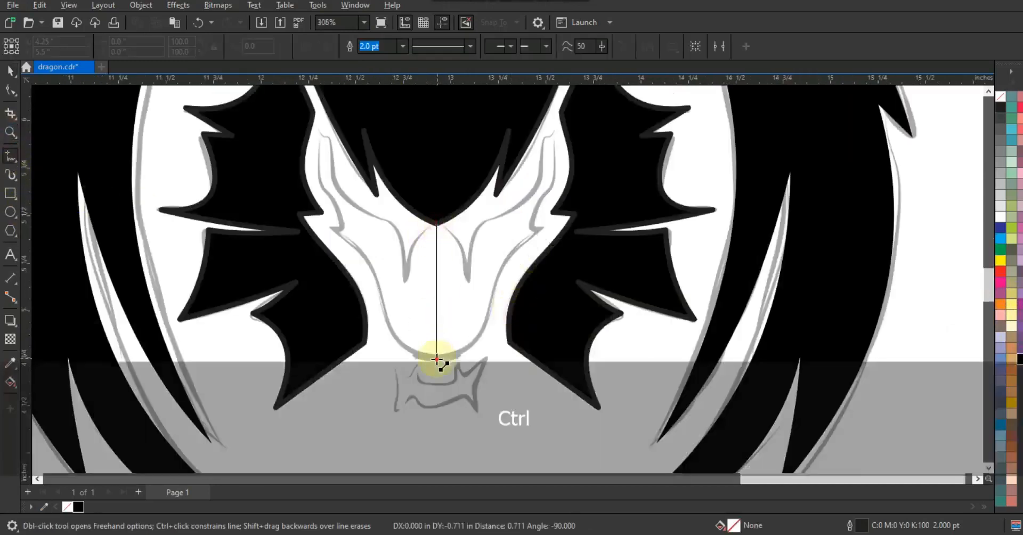
double_click(437, 359)
left_click(329, 225)
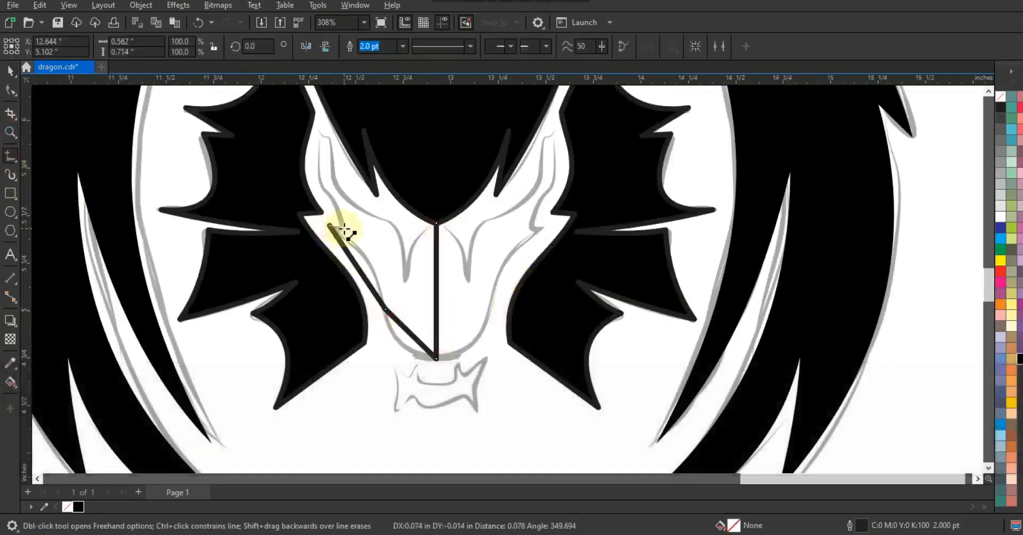
double_click(318, 136)
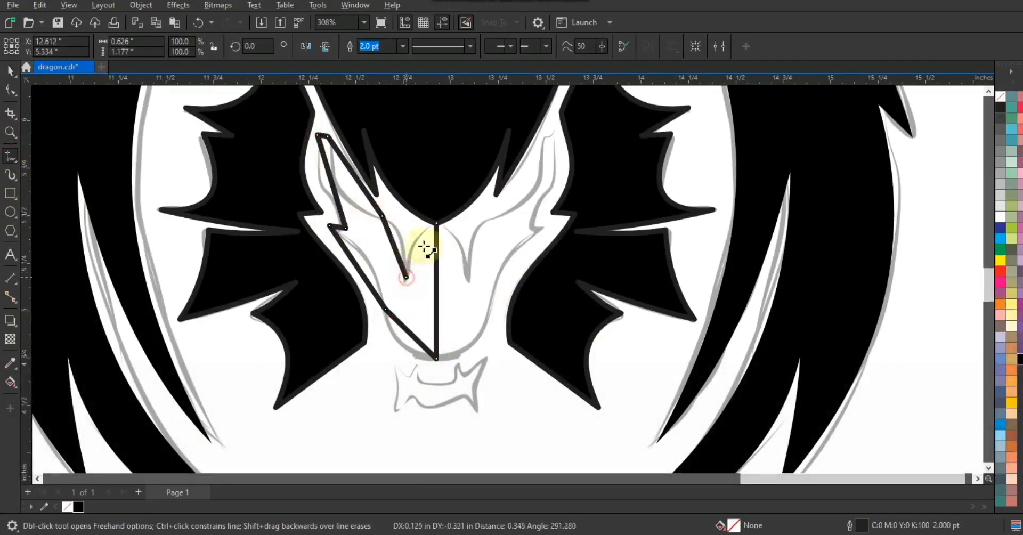
left_click(424, 247)
Bend the half-snout outline's cheek, brow, nostril and jaw segments into curves that match the sketch.
left_click(10, 90)
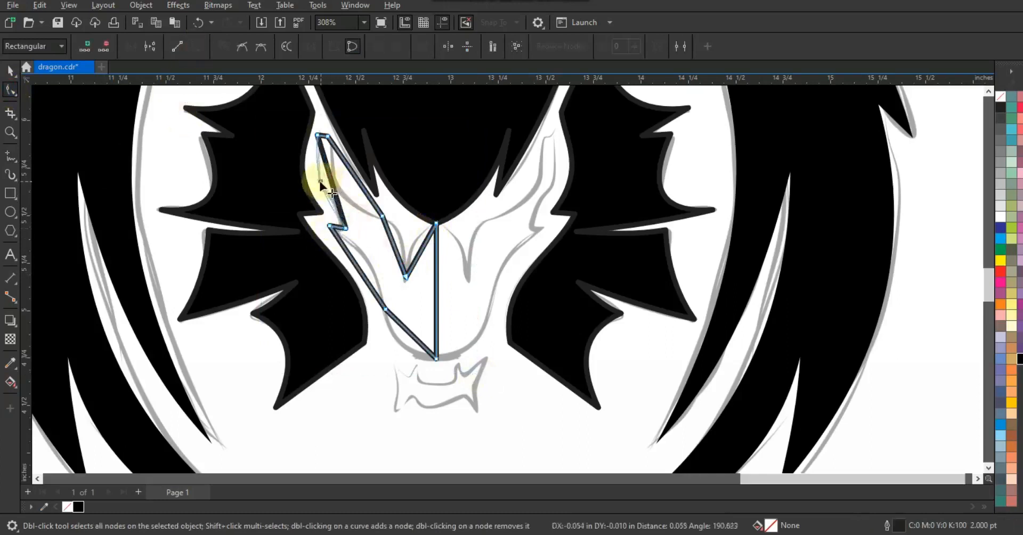
left_click_drag(325, 185, 344, 189)
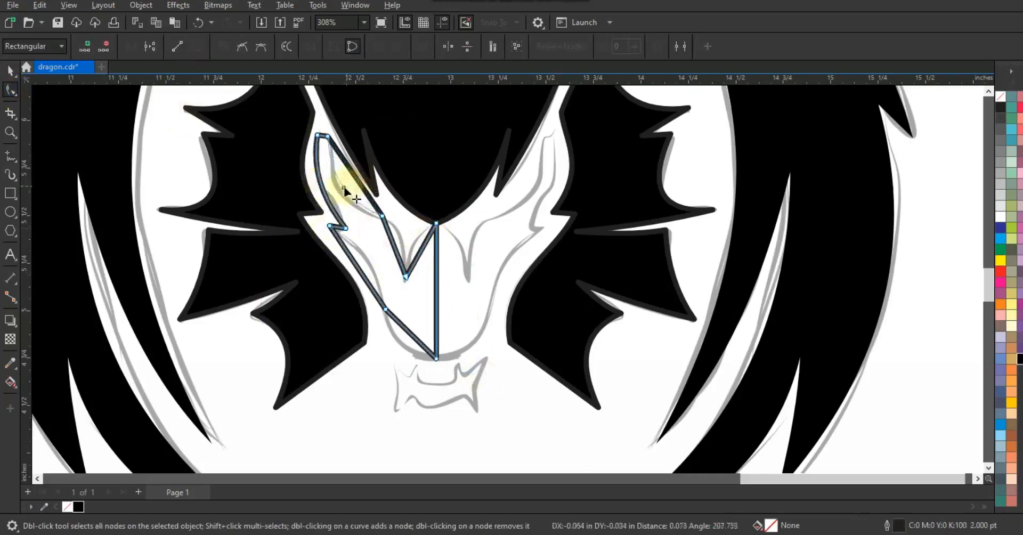
left_click(396, 231)
left_click_drag(352, 271, 365, 251)
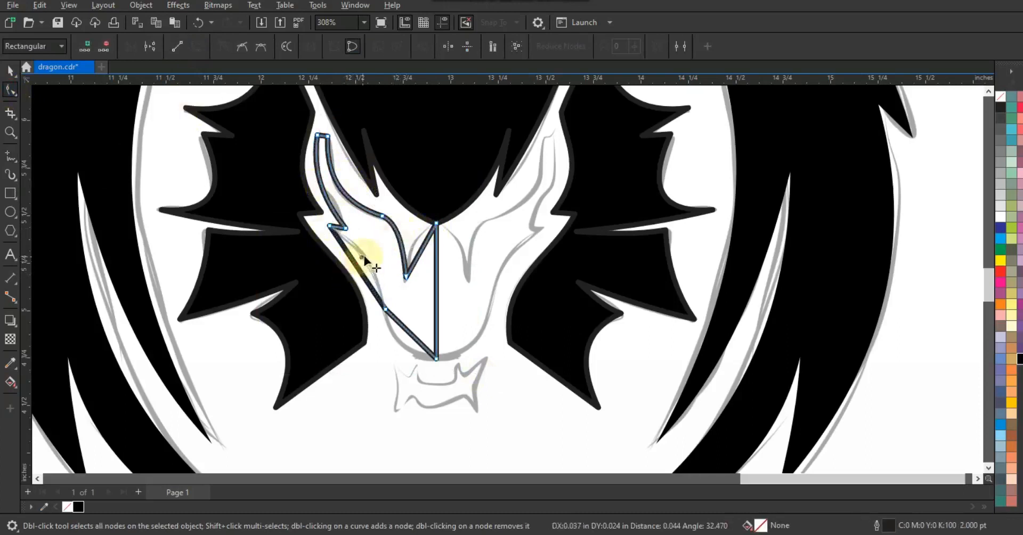
left_click_drag(418, 341, 392, 335)
Mirror a copy of the half-snout shape across its vertical centre edge and weld both halves into one shape.
left_click(10, 69)
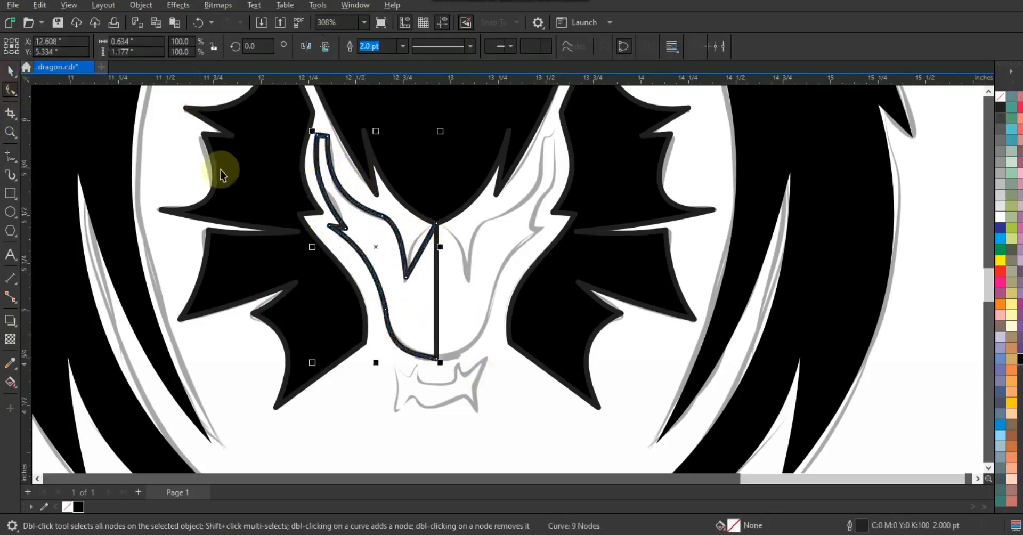
left_click_drag(312, 246, 560, 247)
left_click(436, 258, "shift")
left_click(380, 48)
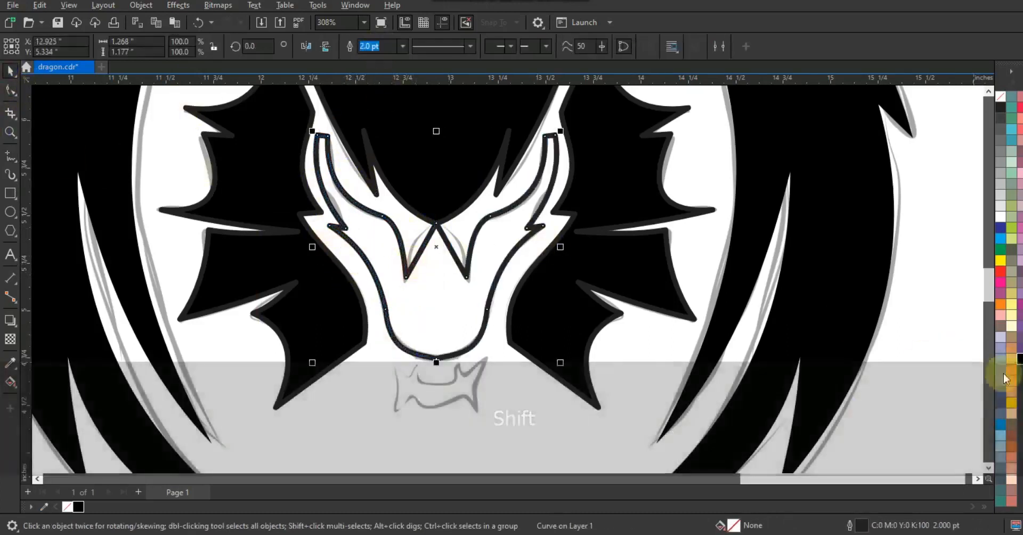
Fill the welded snout shape with black and bend its two central nostril edges outward to match the sketch.
left_click(1020, 359)
left_click(11, 91)
left_click_drag(422, 255, 461, 245)
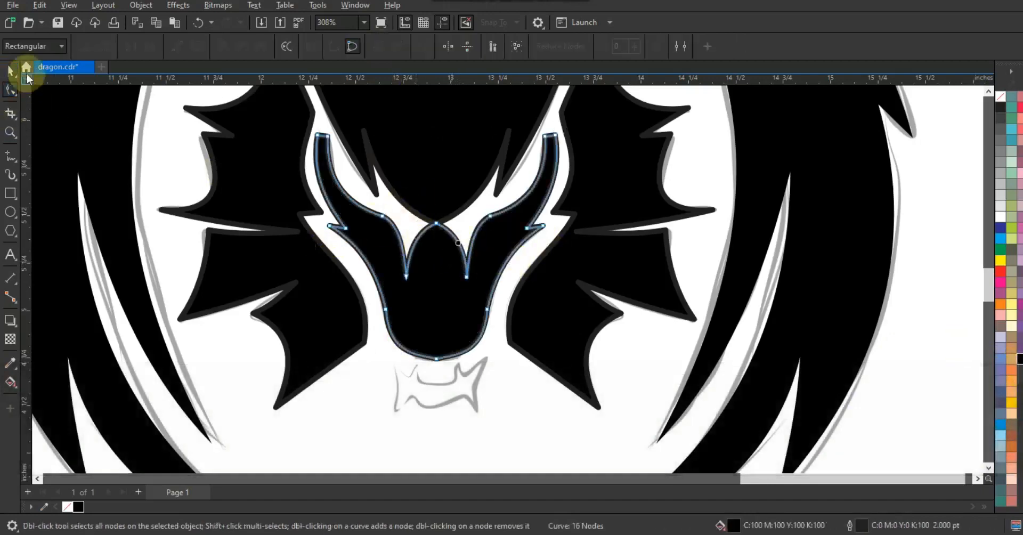
left_click(10, 69)
Save the drawing.
key("F3")
key("Escape")
key("ctrl+s")
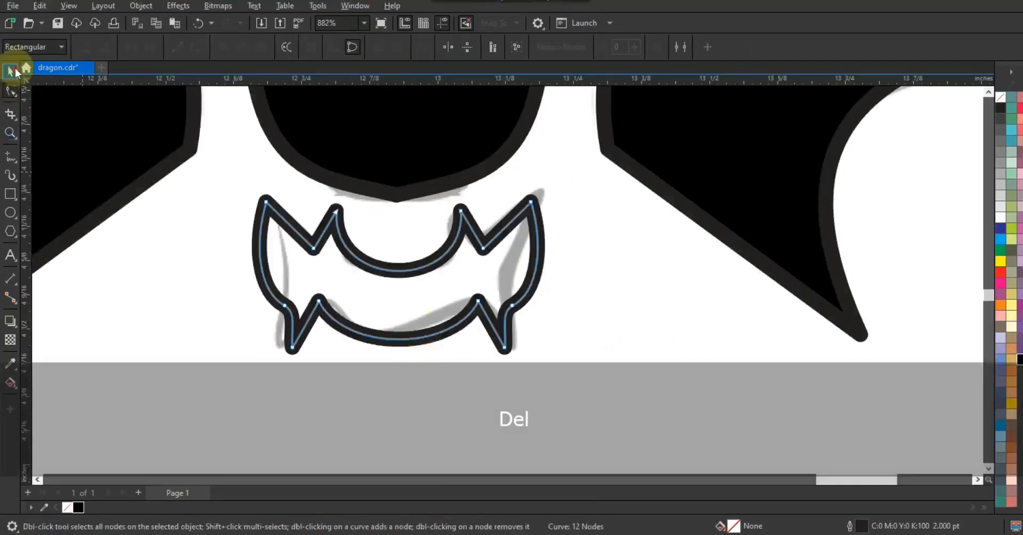
Move the grey sketch bitmap out from behind the traced dragon and place it beside the design on the right.
left_click(12, 71)
key("F3")
key("Escape")
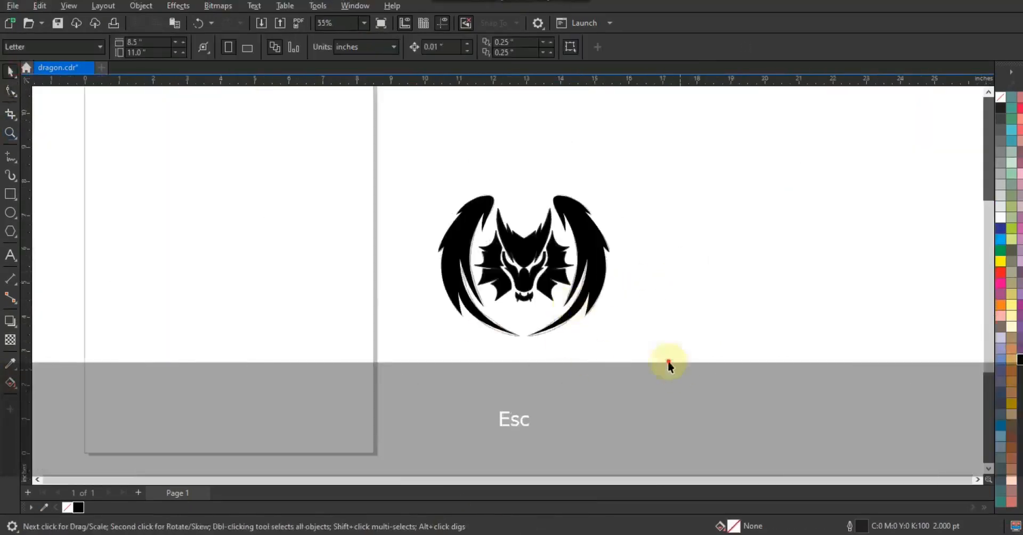
left_click_drag(669, 362, 380, 167)
key("shift+F2")
key("F3")
key("Escape")
left_click_drag(450, 324, 702, 314)
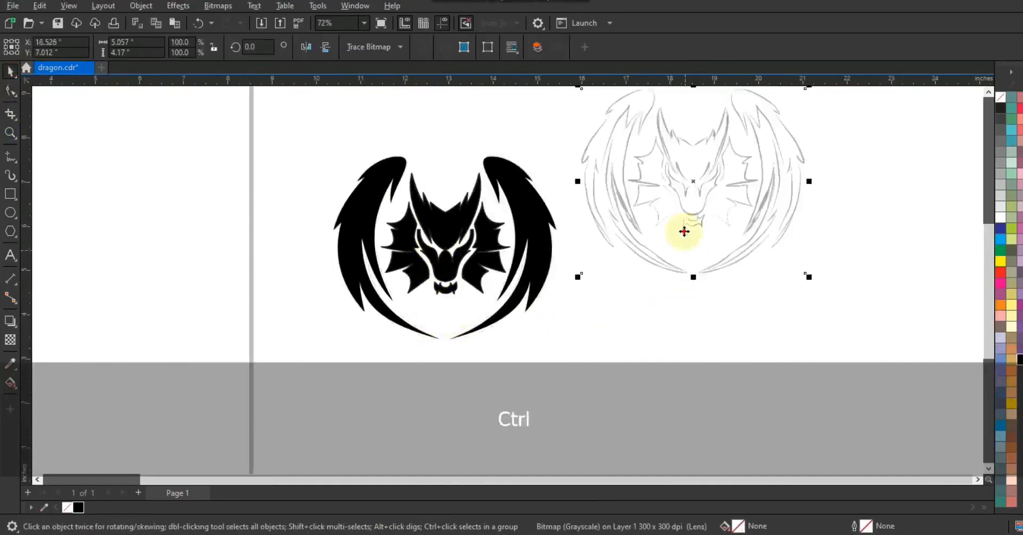
left_click_drag(685, 231, 679, 283)
Remove the outlines from all the black dragon shapes and weld them into a single curve.
mouse_move(583, 343)
left_mouse_down()
mouse_move(350, 194)
mouse_move(324, 147)
left_mouse_up()
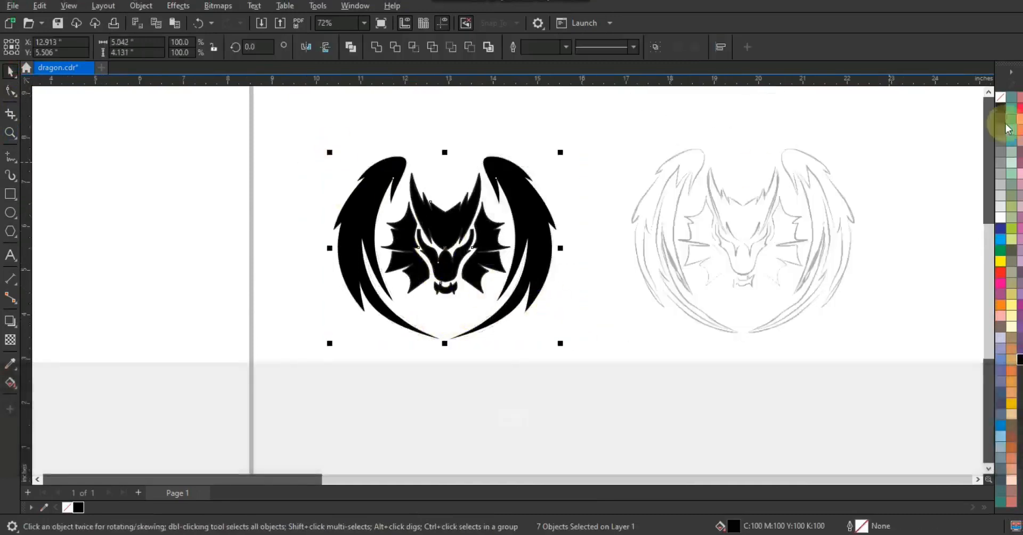
right_click(1001, 97)
left_click(990, 107)
left_click(376, 47)
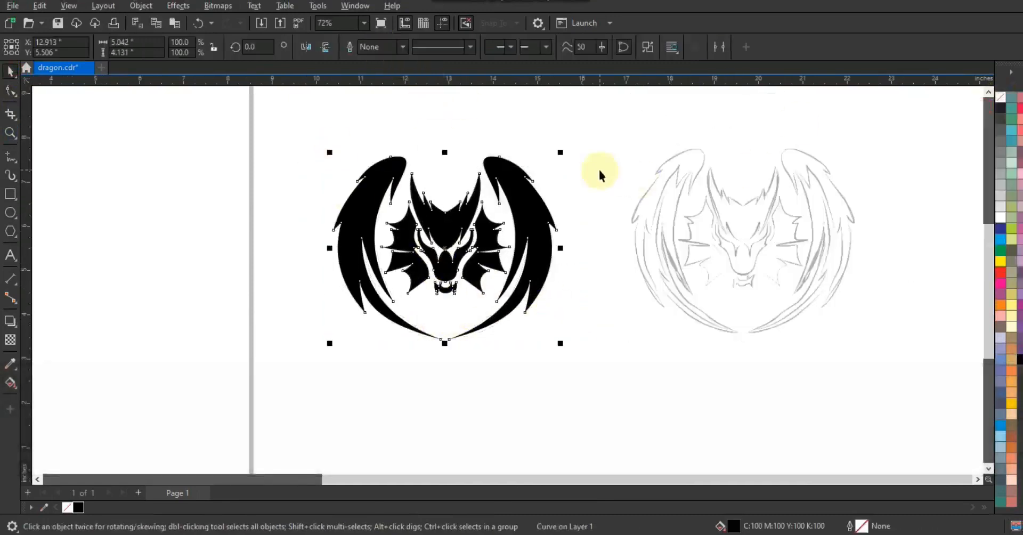
Give the welded dragon a red outline and remove its black fill.
key("shift+F2")
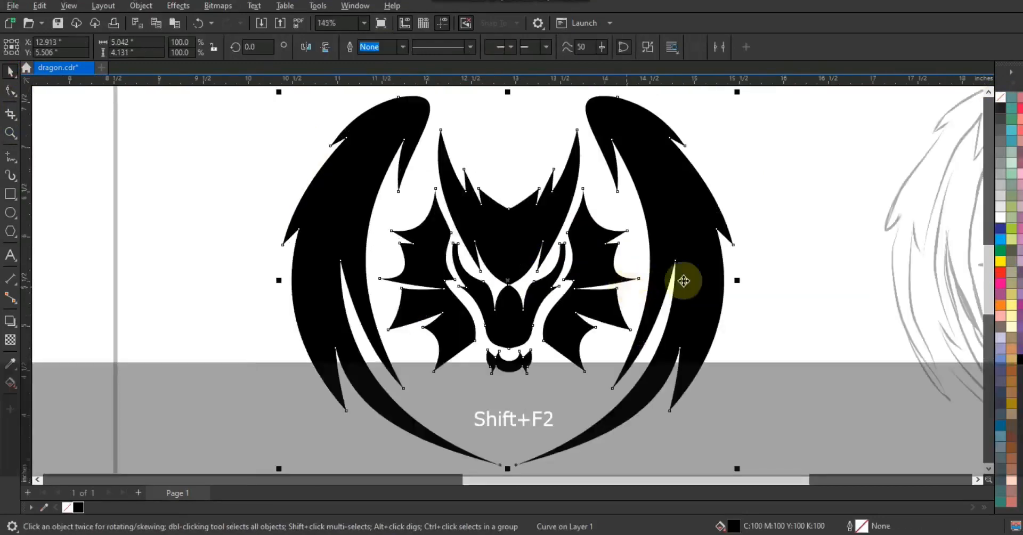
right_click(1001, 272)
left_click(976, 279)
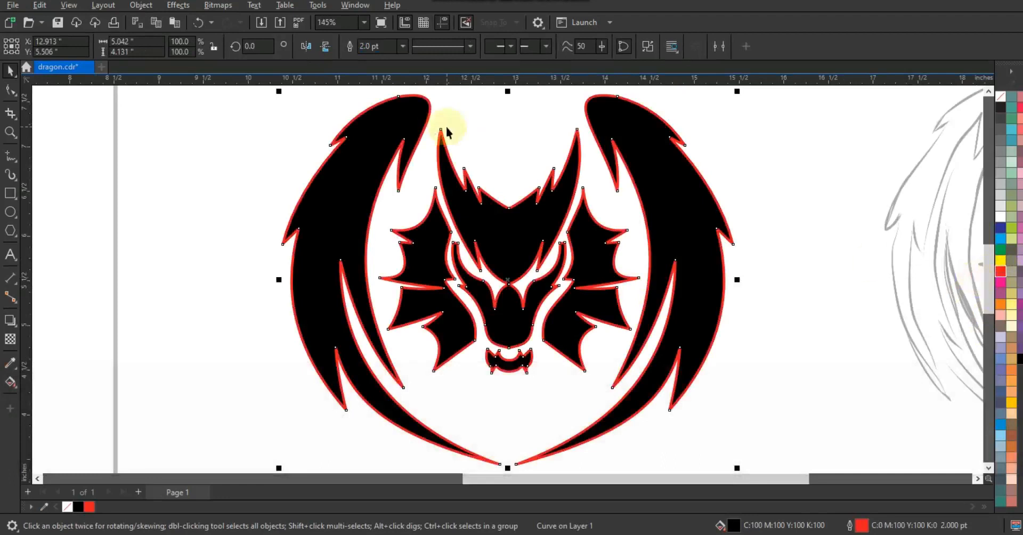
left_click(1002, 98)
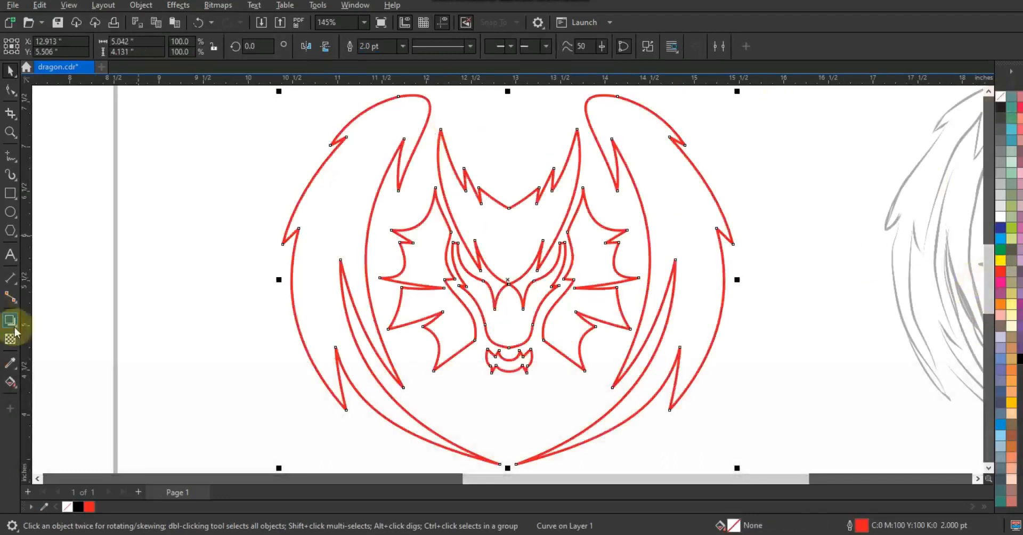
Add a single-step outside contour around the red dragon outline with an offset of about 0.09 inch.
left_click(15, 327)
left_click(52, 332)
mouse_move(734, 241)
left_mouse_down()
mouse_move(750, 231)
mouse_move(742, 233)
left_mouse_up()
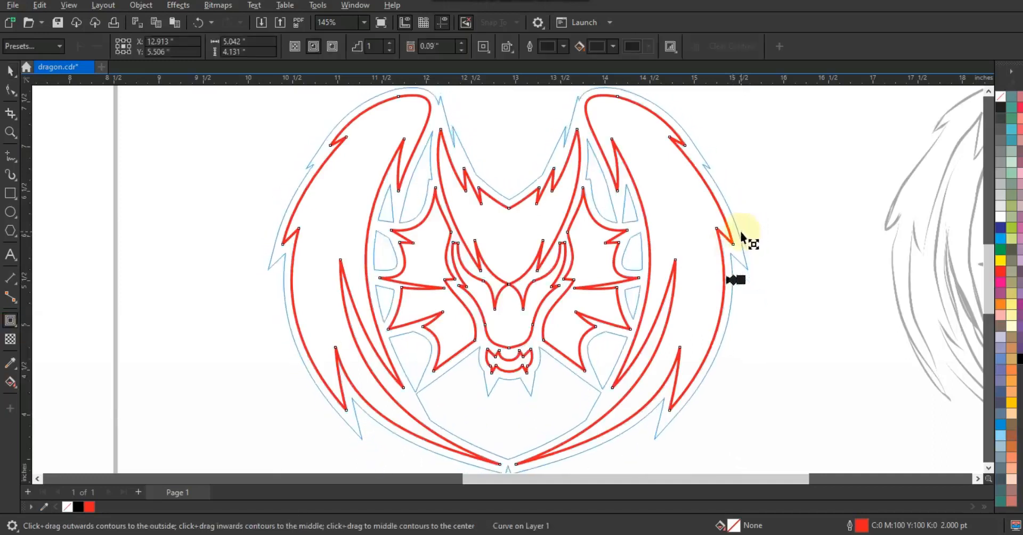
left_click_drag(742, 234, 743, 235)
left_click(10, 70)
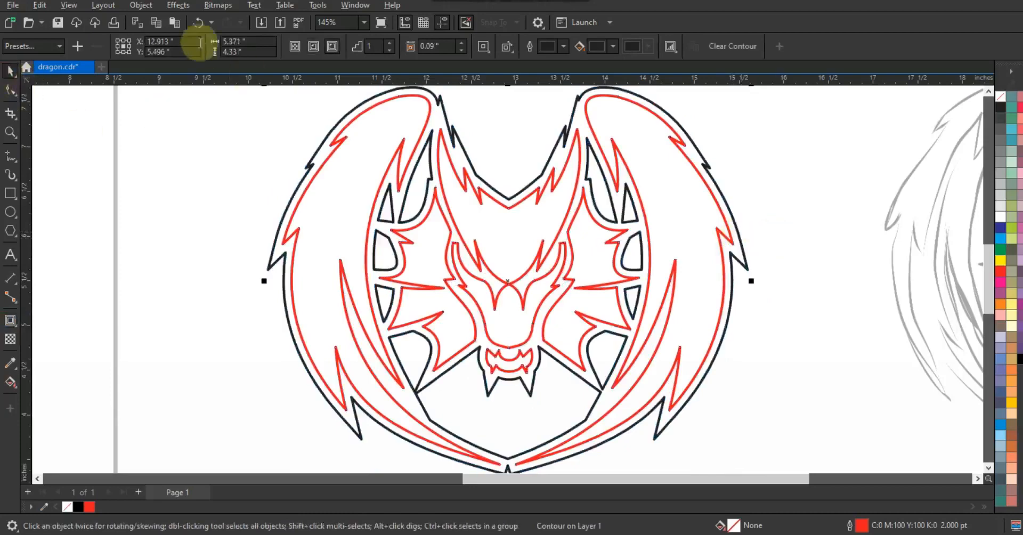
Break the contour apart from the dragon and move the contour outline to the dragon's left.
left_click(149, 7)
left_click(170, 299)
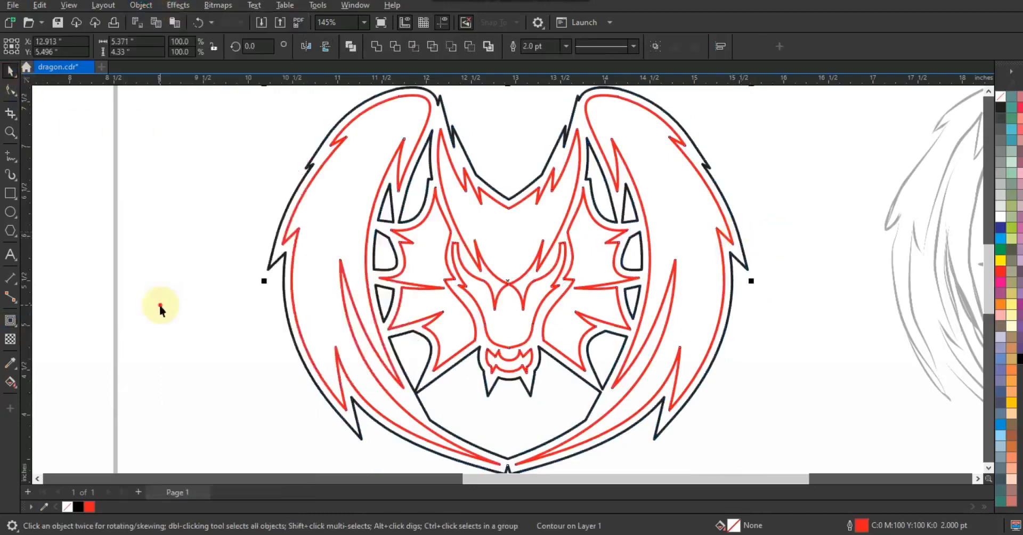
key("F3")
left_click(648, 407)
left_click_drag(648, 407, 388, 406)
Fill the red-outlined dragon with dark grey and remove its outline.
left_click_drag(684, 440, 695, 442)
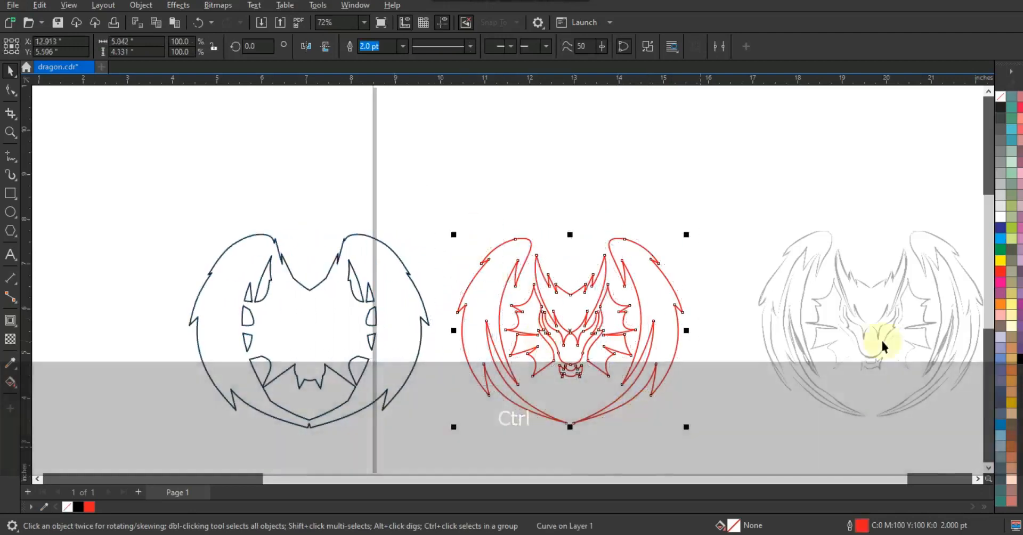
left_click(1001, 195)
right_click(1001, 96)
left_click(993, 110)
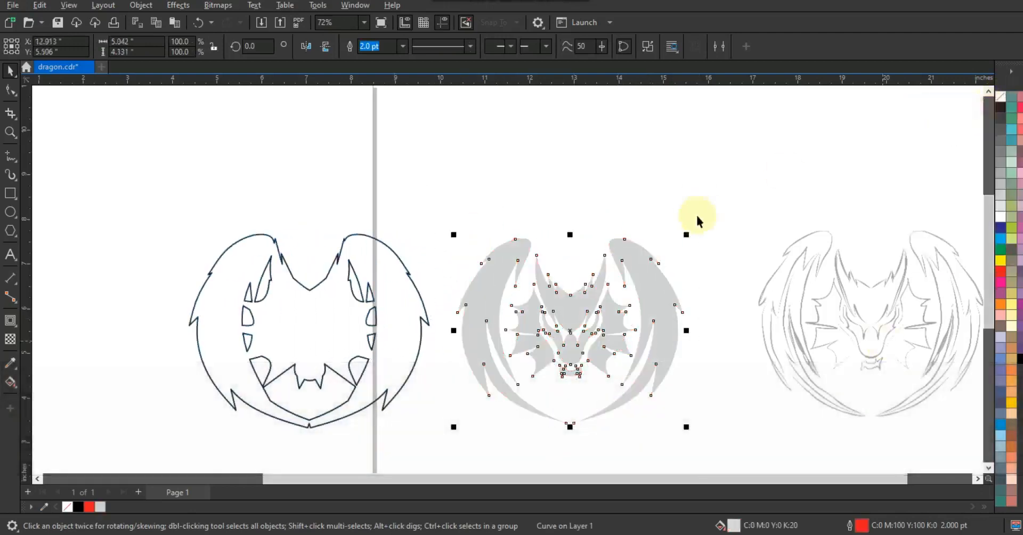
left_click(1000, 140)
left_click(698, 201)
Fill the separated contour with black, break it apart and merge all its pieces into one solid silhouette.
left_click(406, 276)
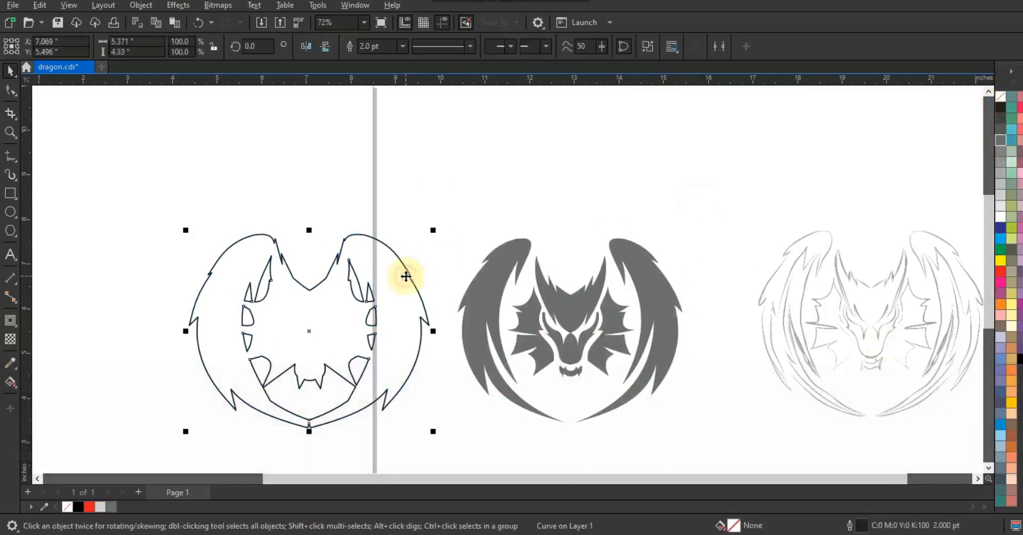
left_click(1019, 360)
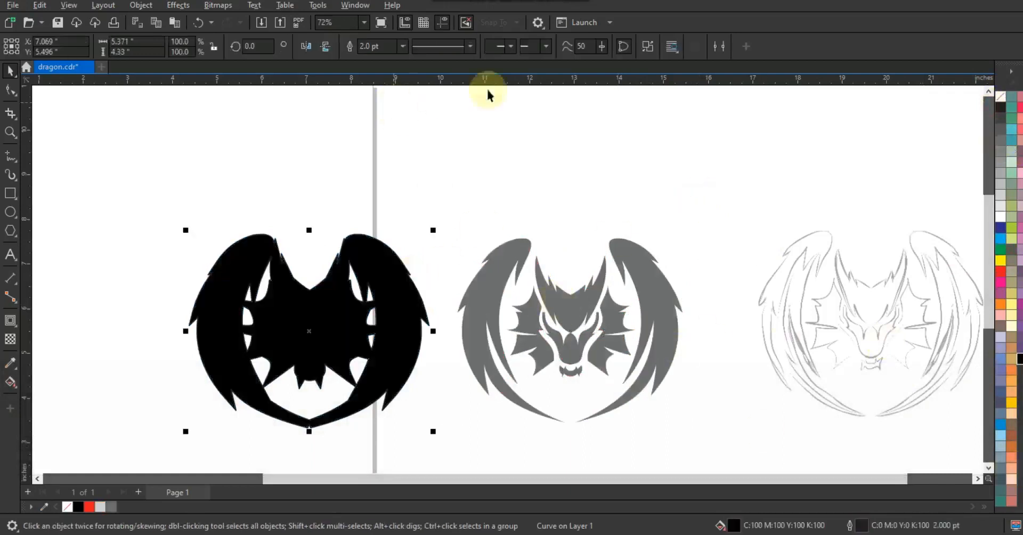
left_click(648, 46)
left_click_drag(449, 204, 165, 437)
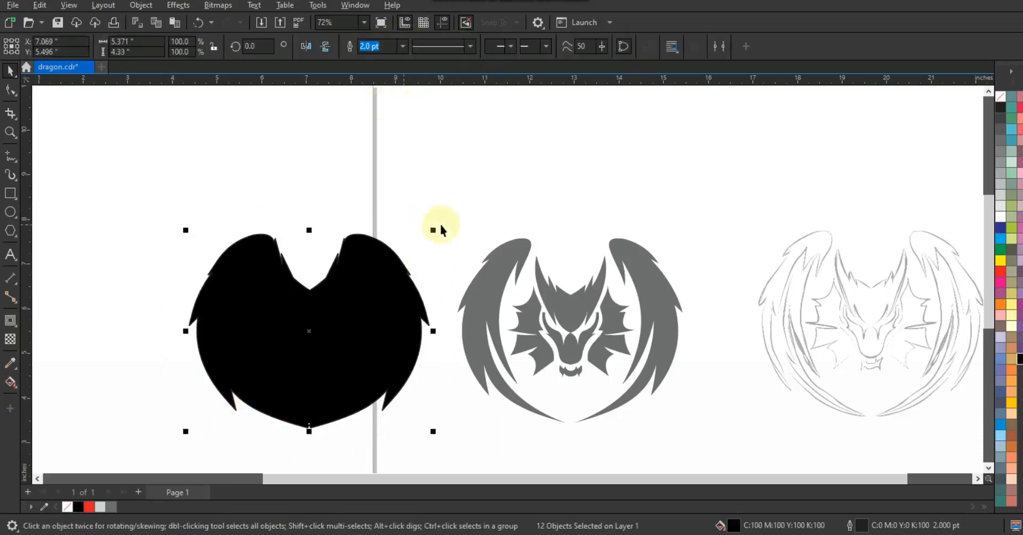
Delete the notch nodes at the silhouette's bottom tip and remove the silhouette's black fill.
left_click(10, 131)
left_click(312, 394)
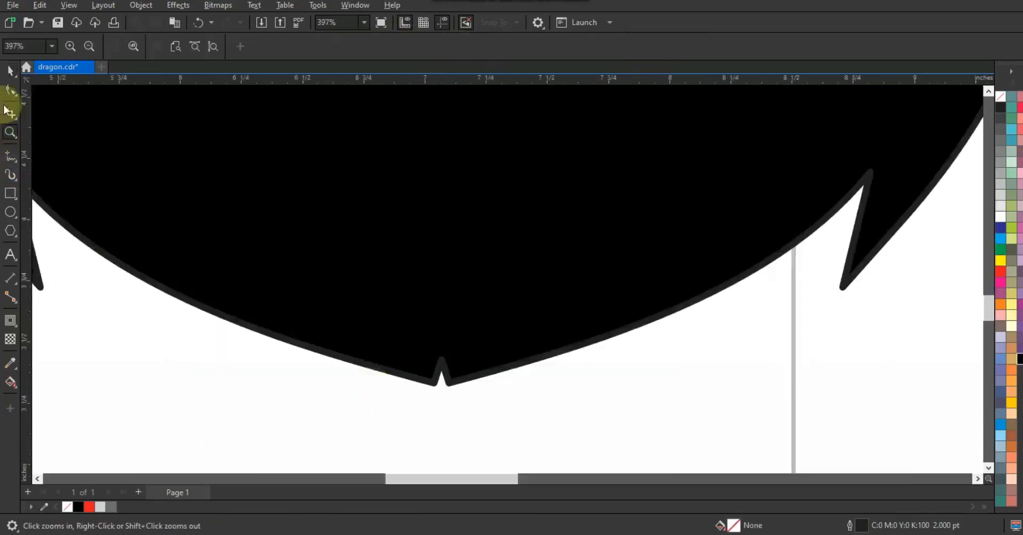
left_click(10, 89)
left_click(444, 372)
left_click_drag(457, 336, 430, 375)
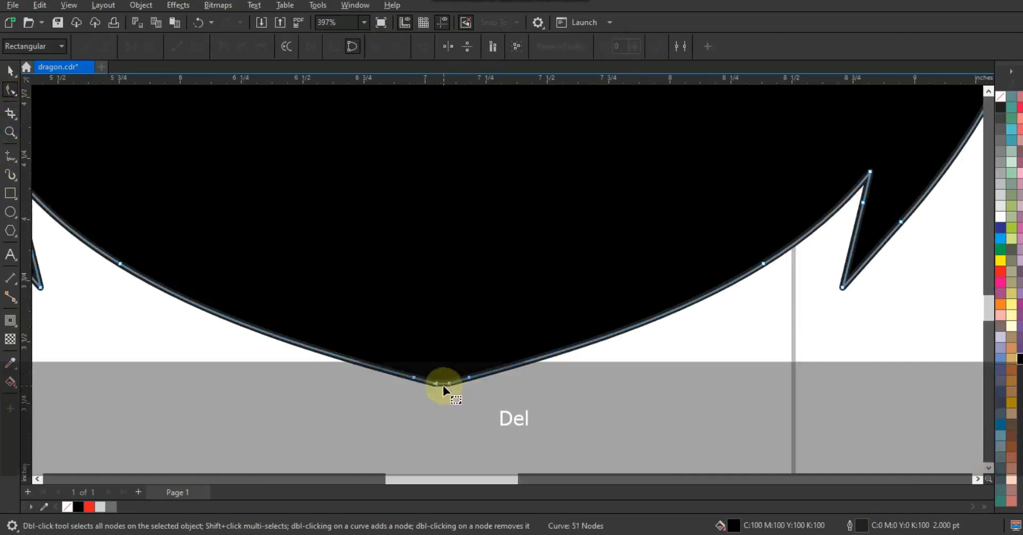
key("Delete")
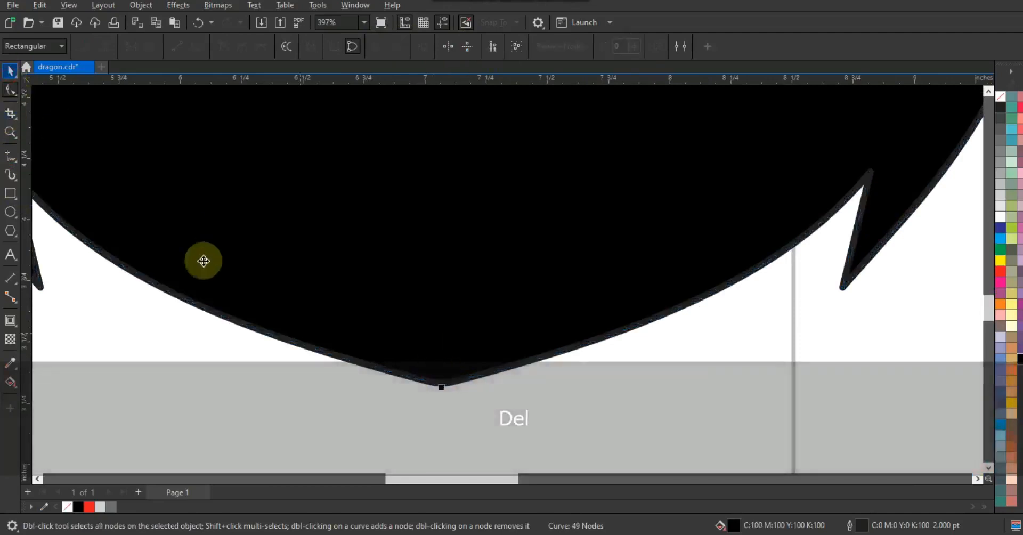
key("shift+F2")
left_click(1001, 96)
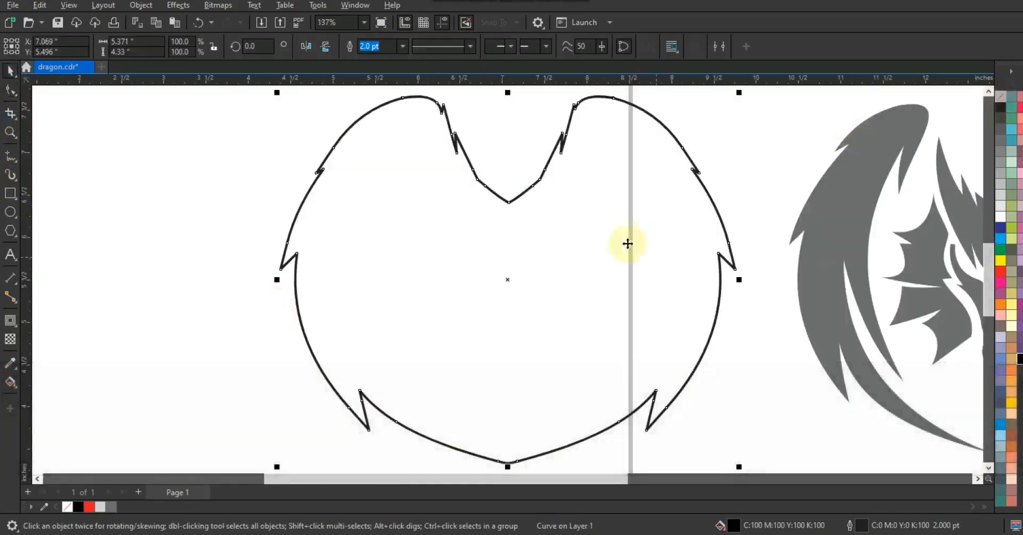
Add a single-step outside contour of about 0.065 inch around the silhouette outline and break it apart.
left_click(10, 320)
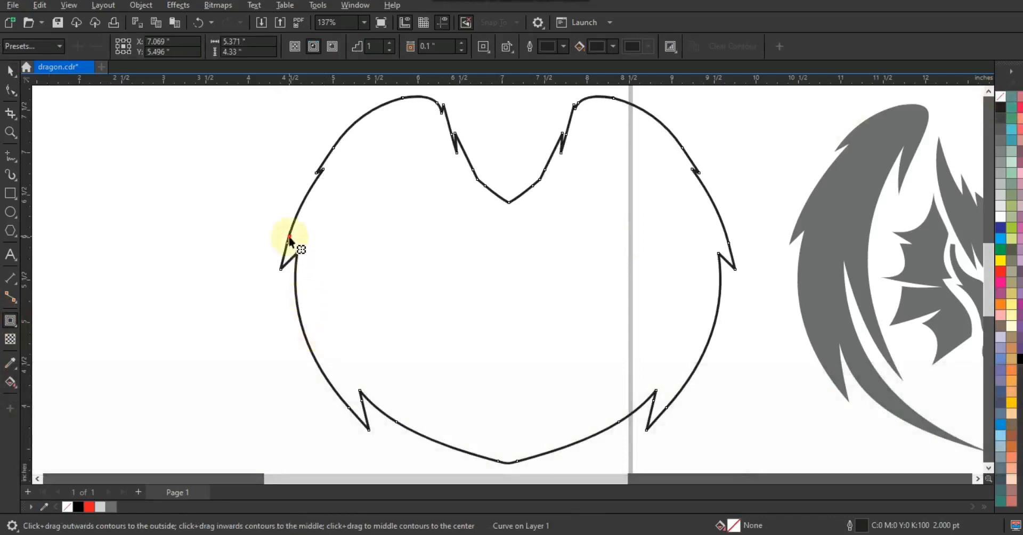
left_click_drag(289, 241, 276, 229)
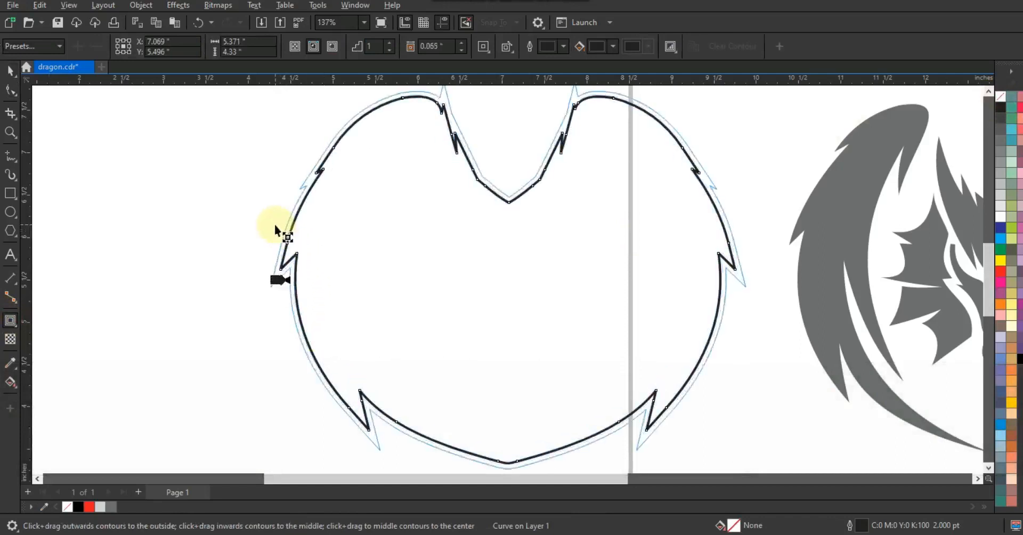
left_click(11, 69)
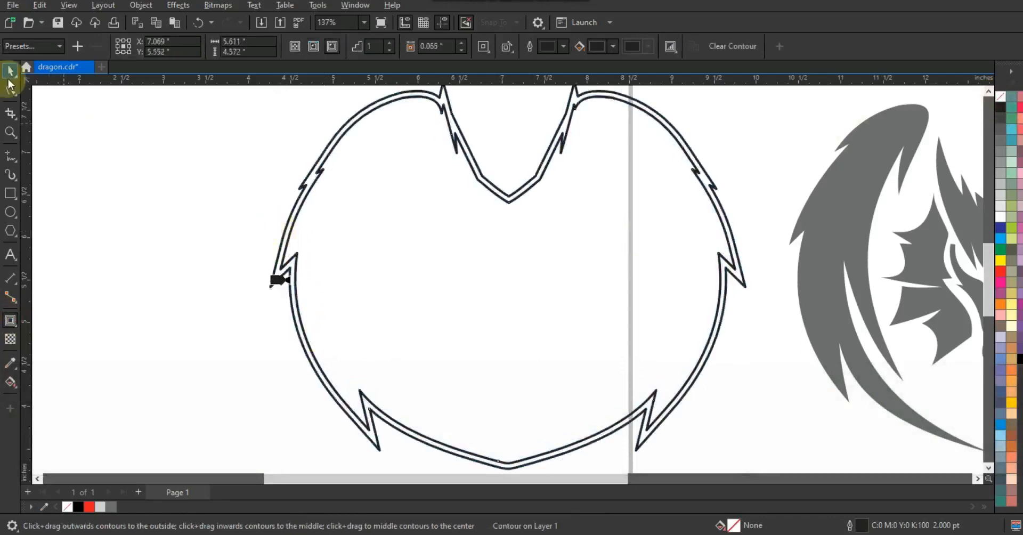
left_click(141, 5)
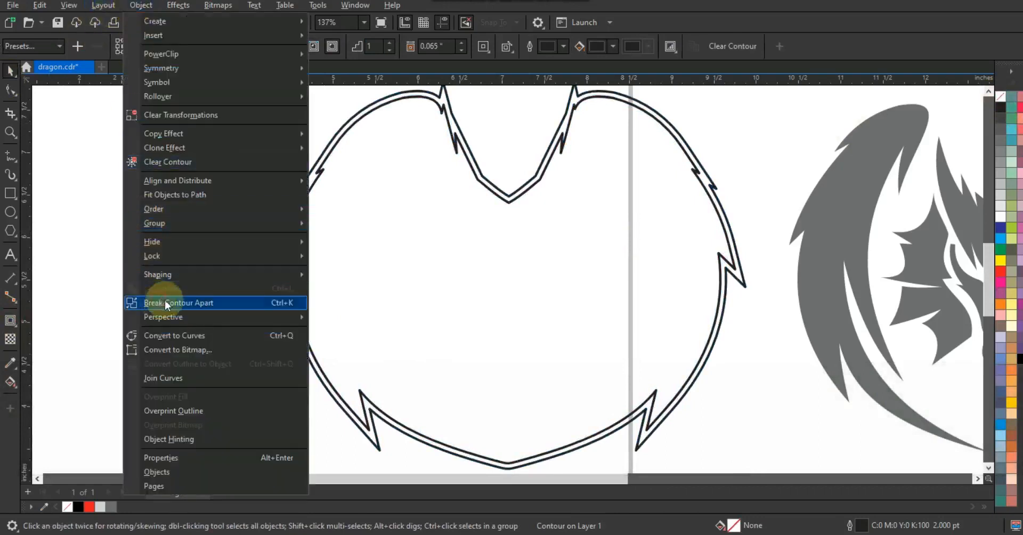
left_click(158, 302)
Draw a square about 7.24 inches wide overlapping the double silhouette outline.
scroll(207, 297, "down", 2)
key("Escape")
left_click(10, 193)
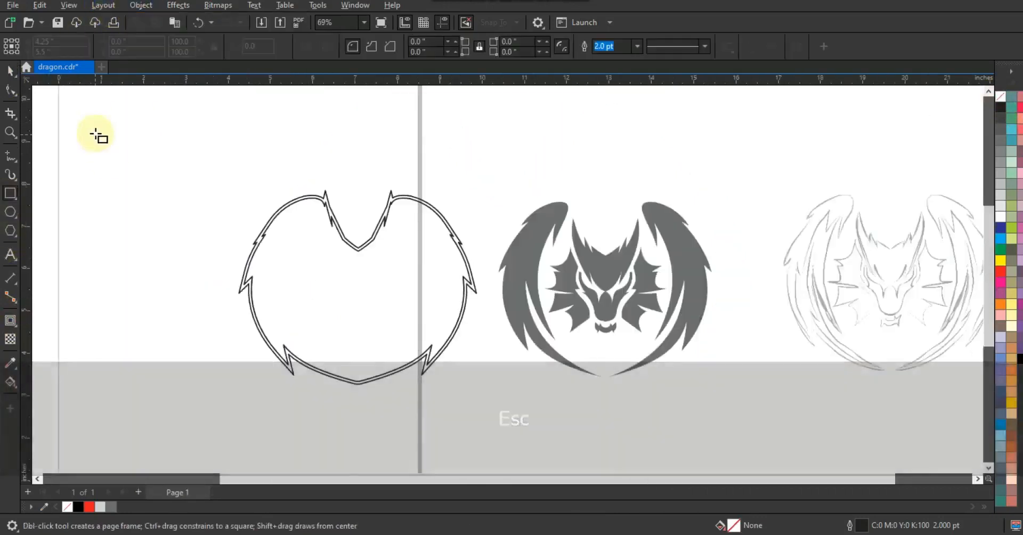
left_click_drag(95, 131, 402, 438)
left_click(10, 71)
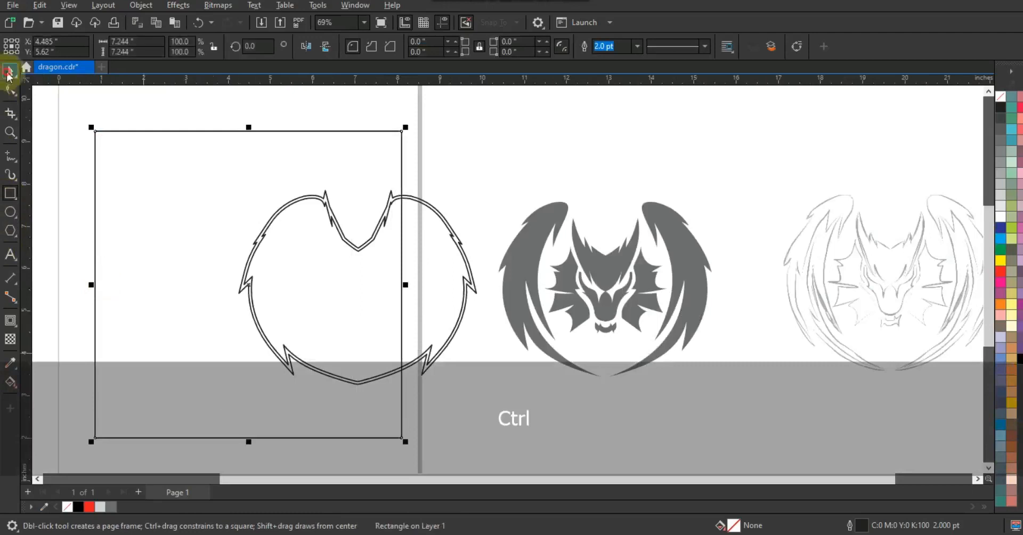
Fill the square with a dark navy blue of C91 M85 Y30 K70.
left_click(1020, 359)
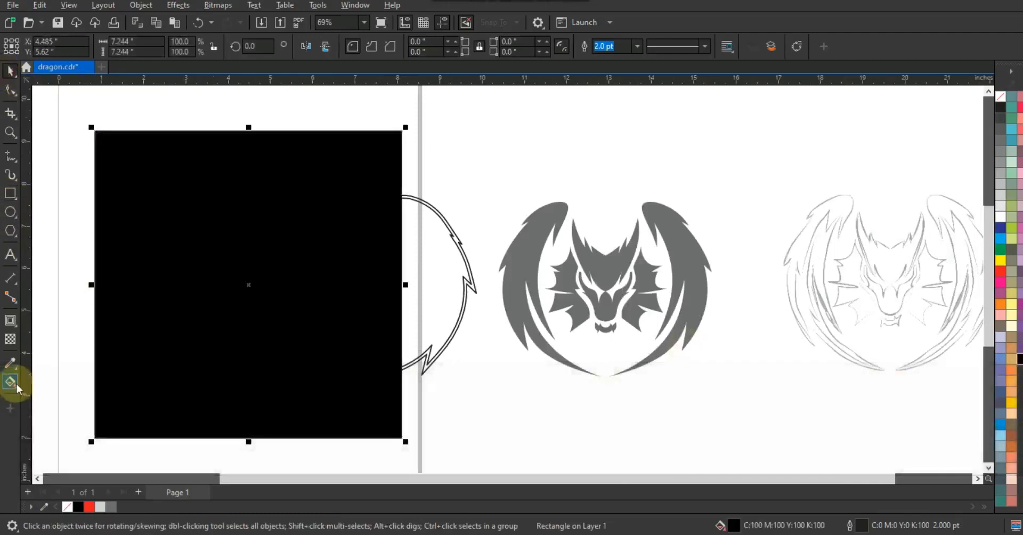
left_click(15, 385)
left_click(193, 47)
left_click(193, 72)
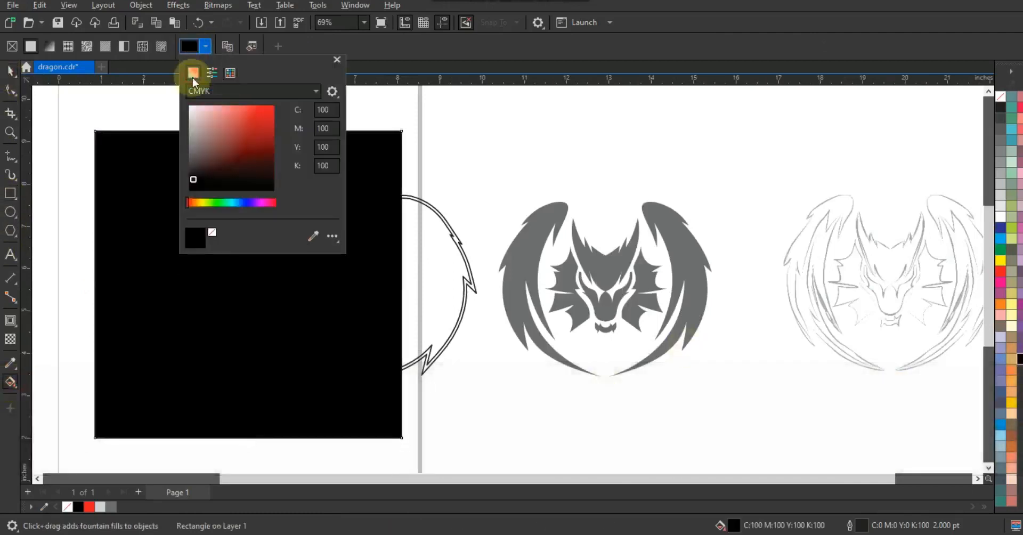
left_click(249, 204)
left_click_drag(257, 152, 256, 163)
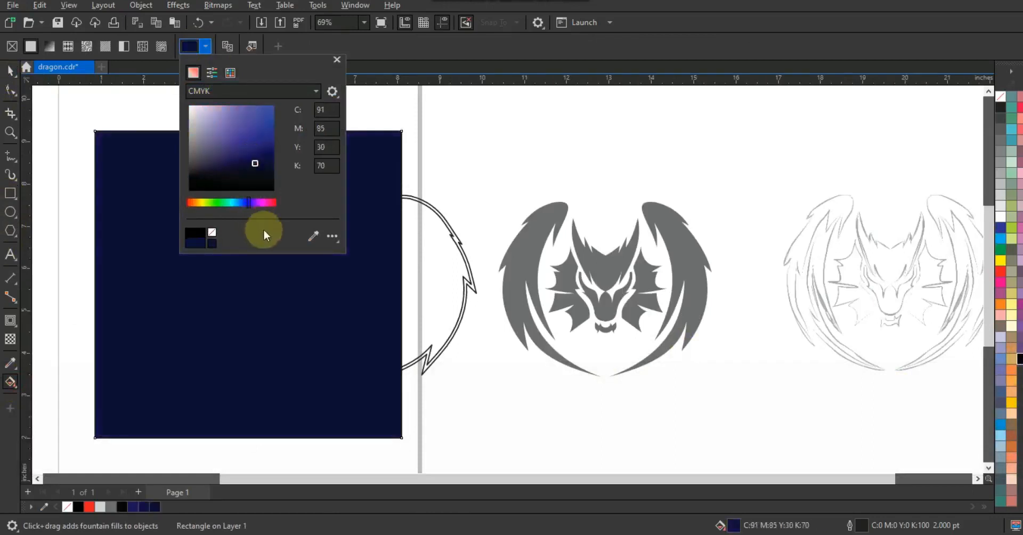
Bring both silhouettes in front of the navy square, filling the outer one white and the inner one black.
left_click(10, 71)
left_click_drag(173, 103, 497, 423)
key("shift+Page_Up")
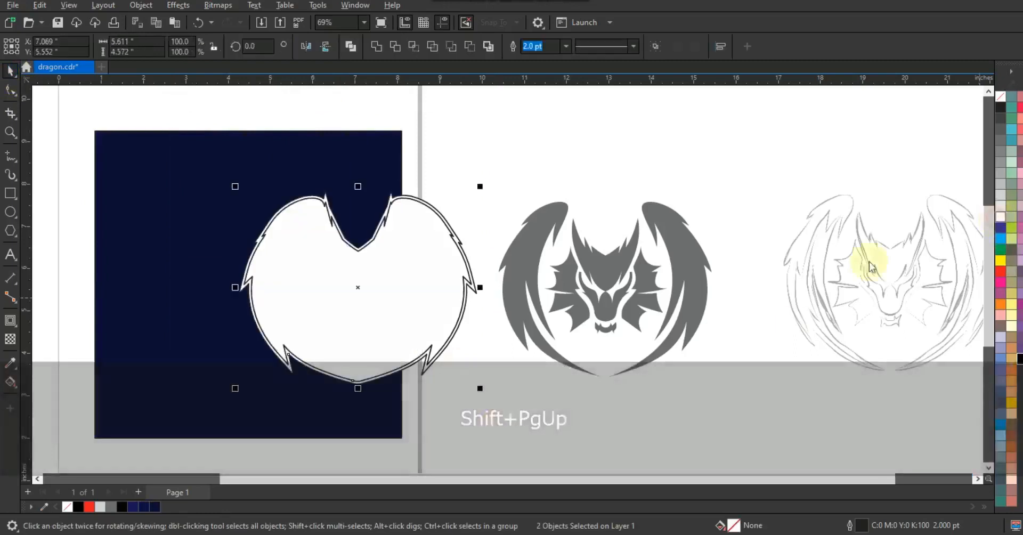
left_click(414, 318)
left_click(1014, 366)
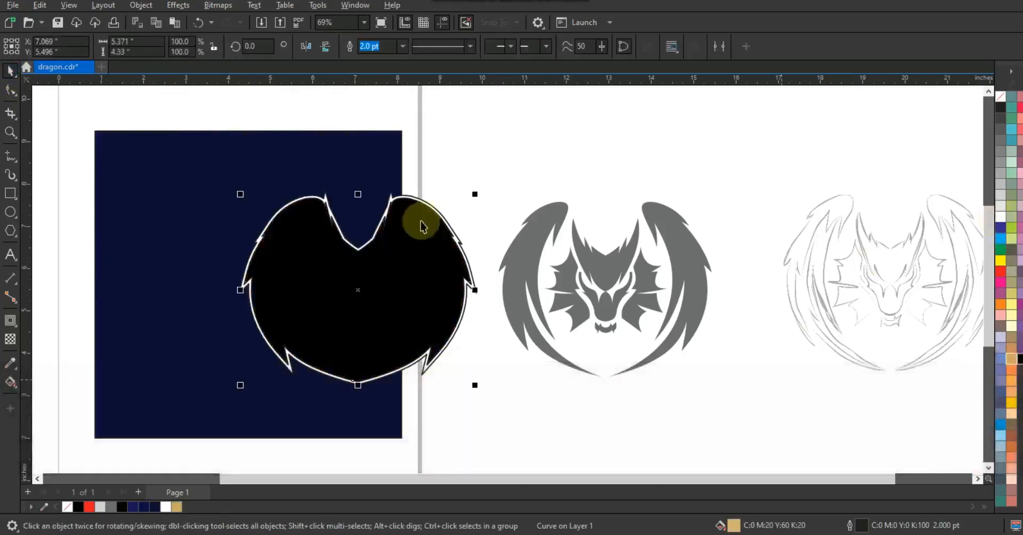
Remove the outlines from both silhouettes and centre them horizontally on the navy square.
left_click_drag(505, 165, 193, 412)
right_click(1002, 98)
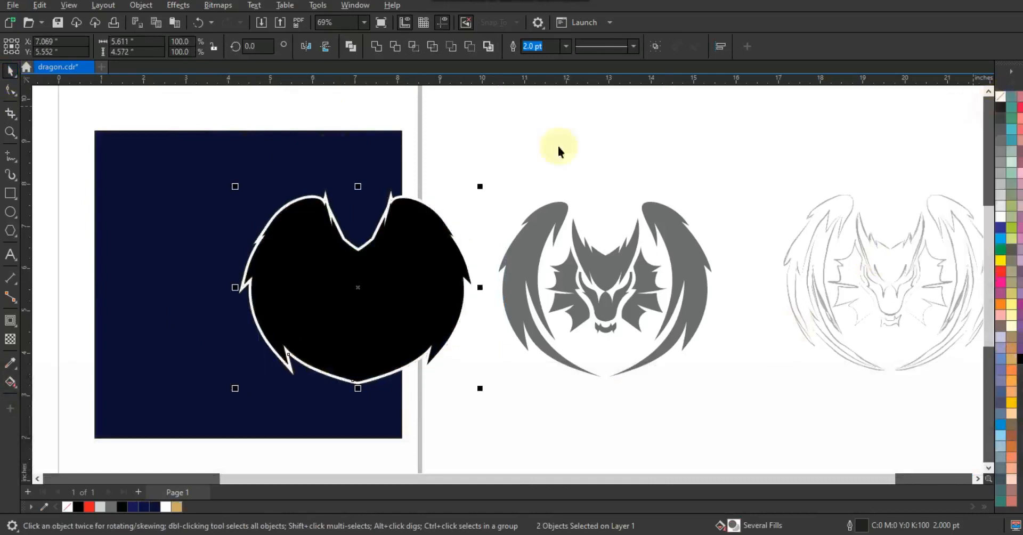
left_click(368, 155, "shift")
key("c")
Fill the dragon artwork with 10% black and centre it horizontally in front of the black silhouette.
left_click_drag(440, 125, 725, 404)
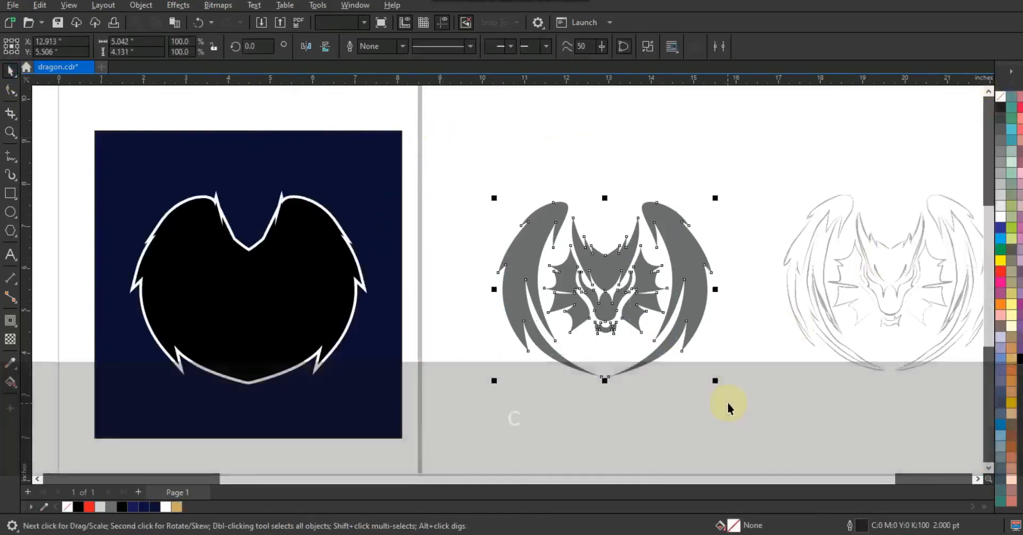
key("shift+Page_Up")
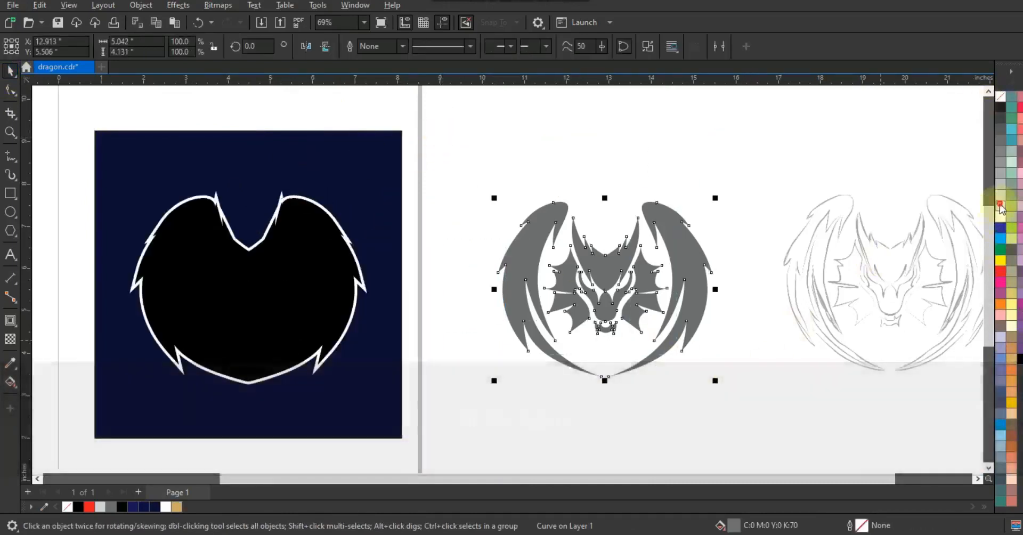
left_click(1001, 205)
left_click(329, 316, "shift")
key("c")
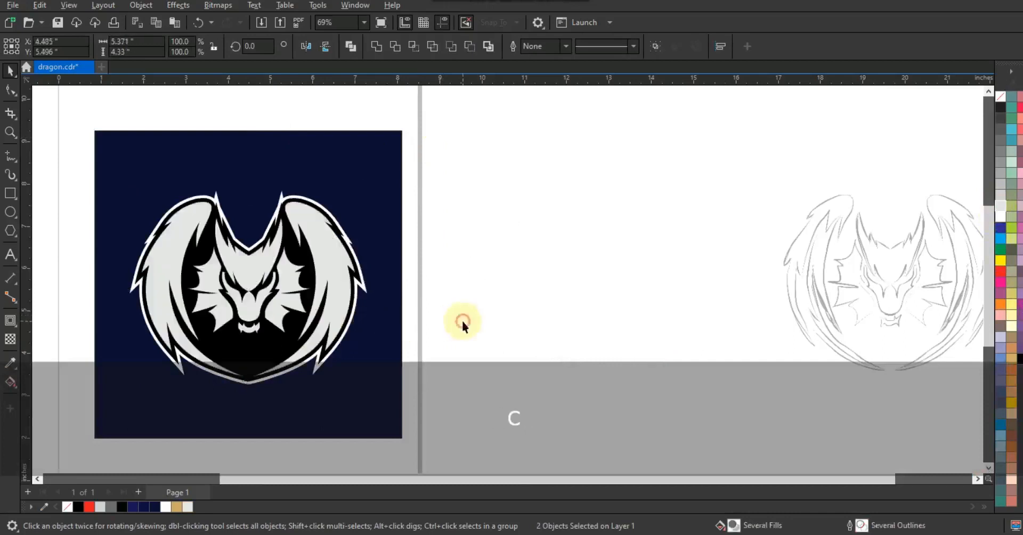
left_click(462, 319)
Draw a 1 pt zigzag line about 1.16 by 3.36 inches down the left wing, from its inner notch to its lower outer edge.
left_click(10, 132)
left_click_drag(125, 176, 449, 392)
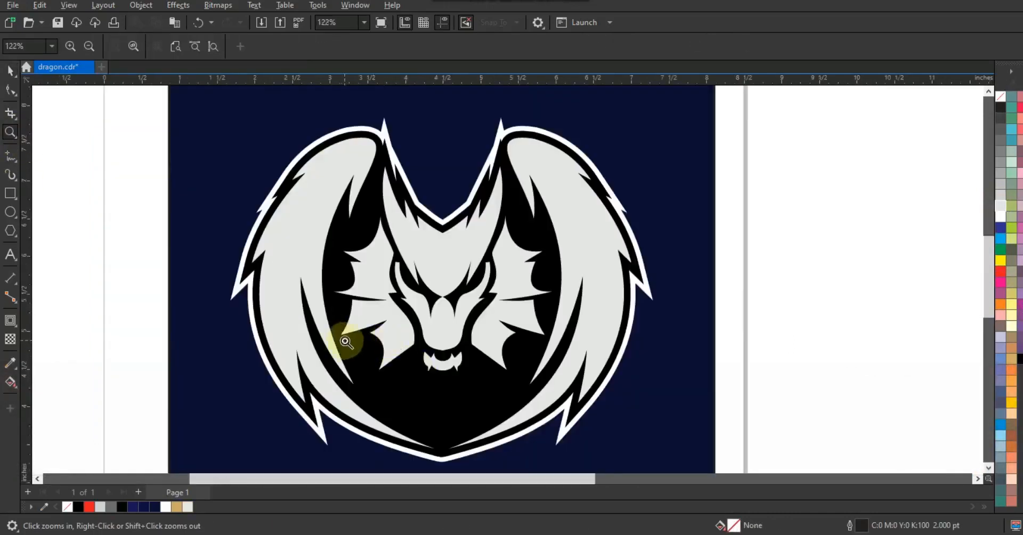
left_click_drag(297, 306, 617, 462)
mouse_move(358, 160)
left_mouse_down()
mouse_move(513, 293)
mouse_move(734, 439)
left_mouse_up()
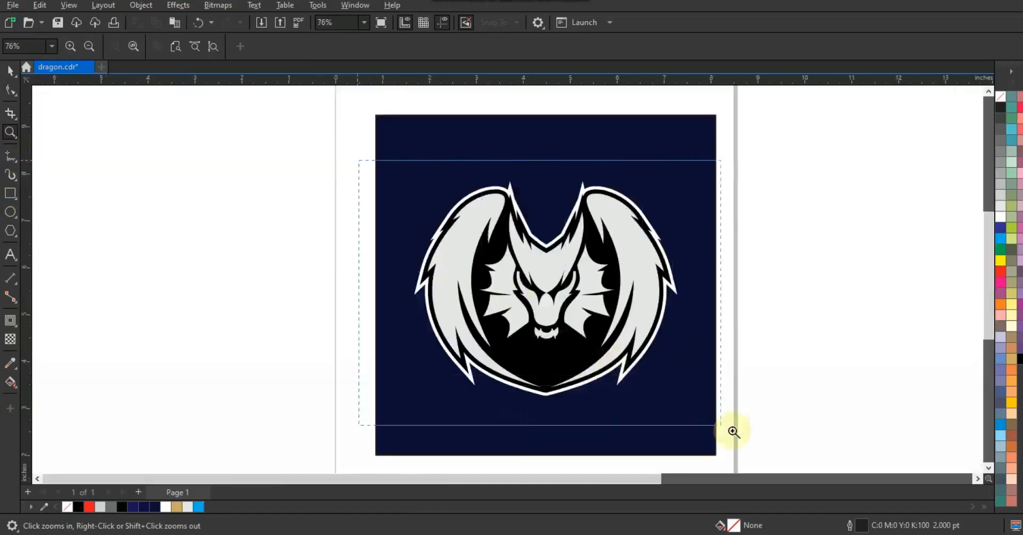
left_click(10, 156)
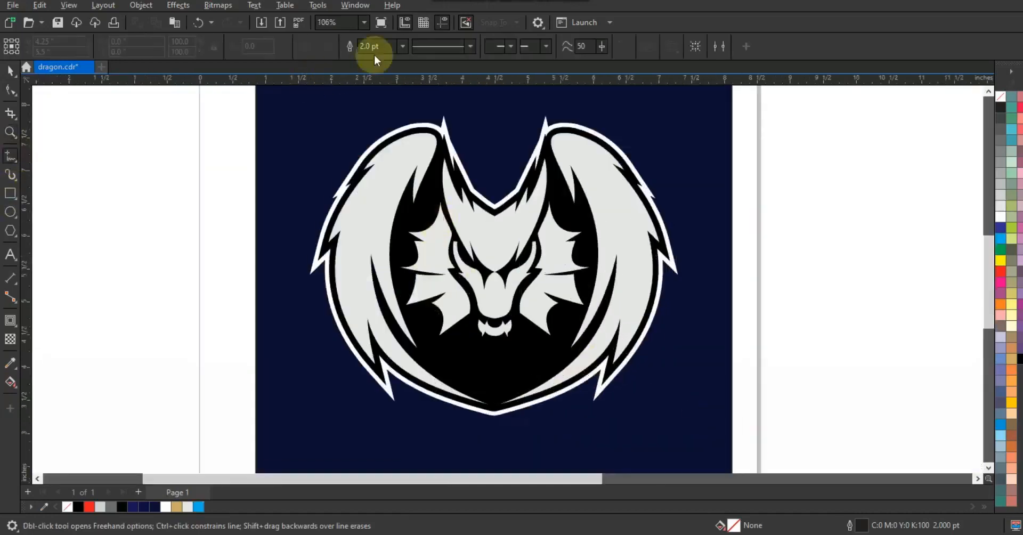
left_click(404, 47)
left_click(370, 98)
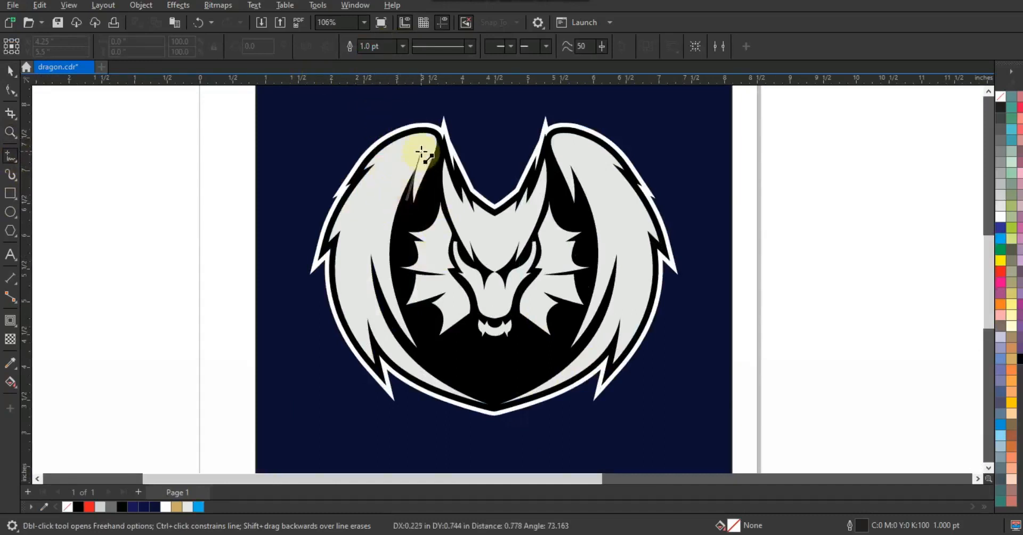
left_click(422, 153)
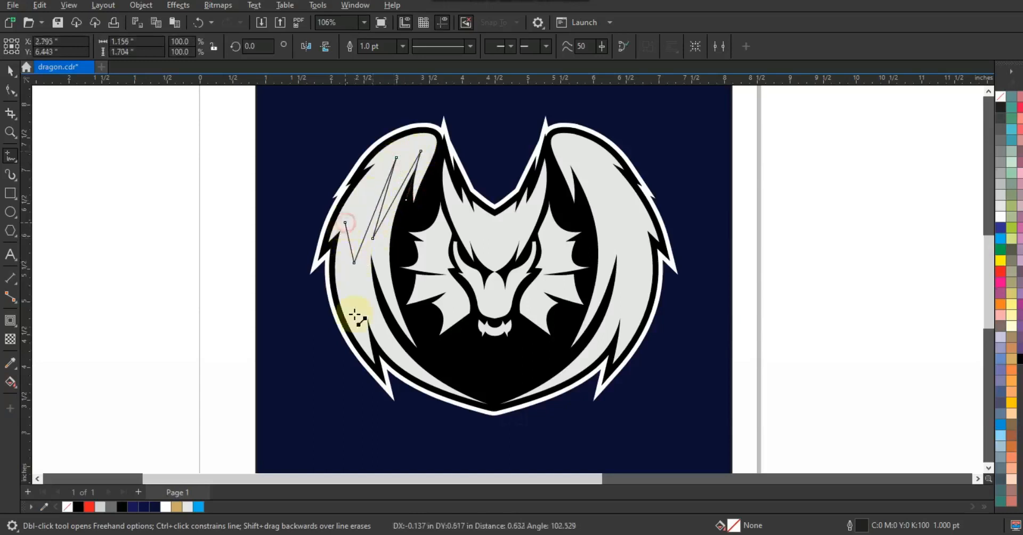
Convert the zigzag line's segments to curves, bend them into feather shapes and adjust the upper tip node.
left_click(10, 91)
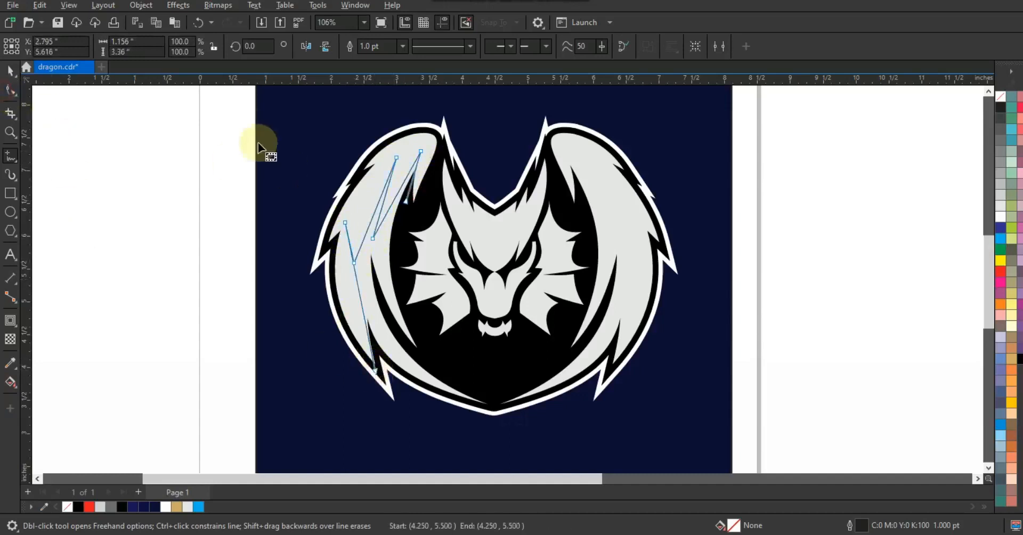
left_click_drag(264, 139, 480, 388)
left_click(197, 47)
left_click_drag(360, 302, 346, 299)
left_click(371, 224)
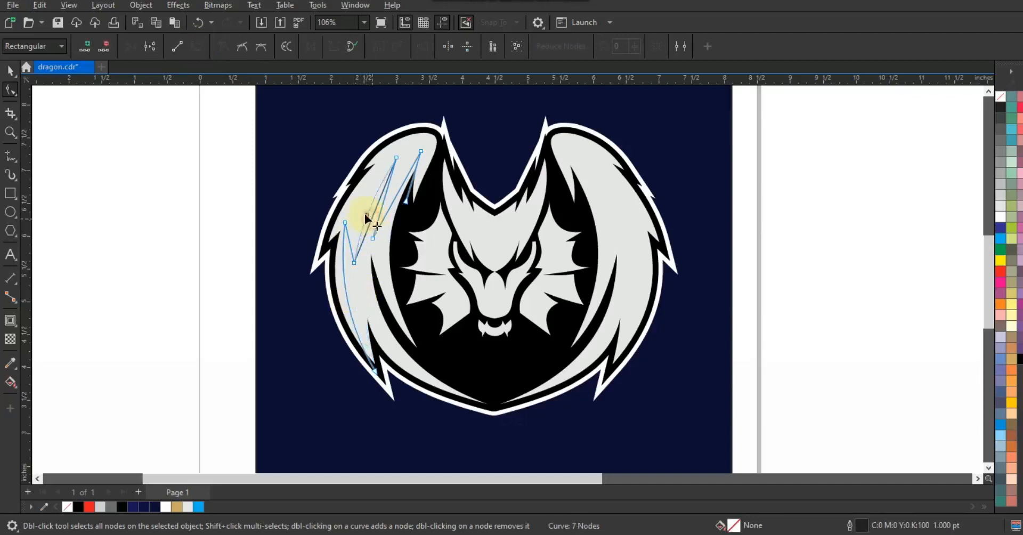
left_click_drag(366, 216, 388, 189)
left_click(411, 203)
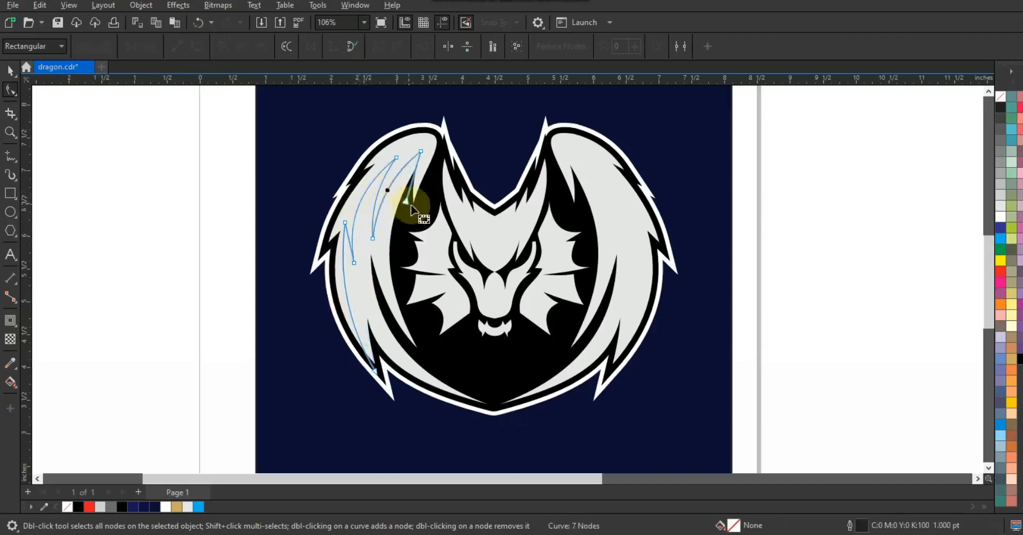
left_click_drag(420, 151, 421, 152)
left_click(395, 167)
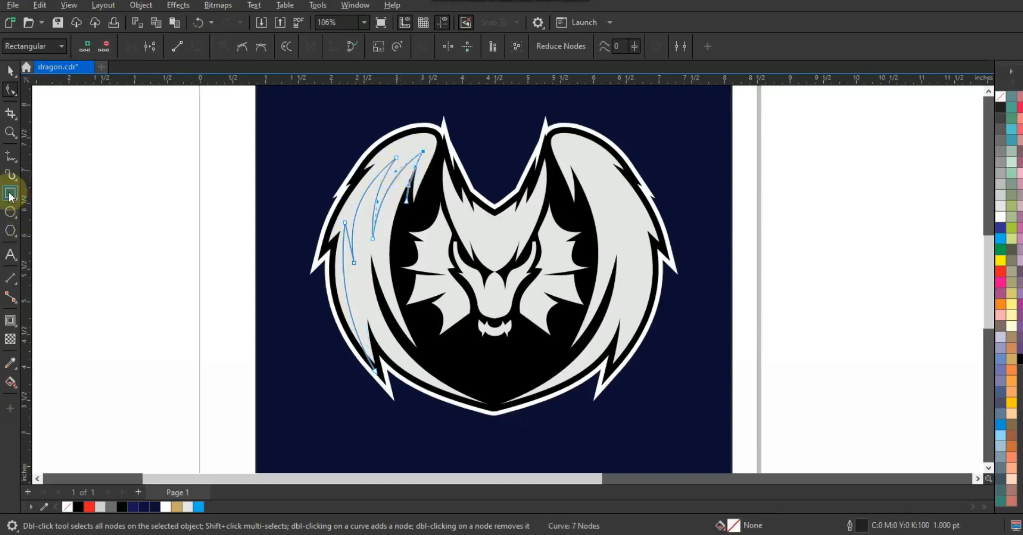
Draw a second zigzag about 0.63 by 2.82 inches along the left wing's inner side and bend its segments into feather curves.
left_click(10, 155)
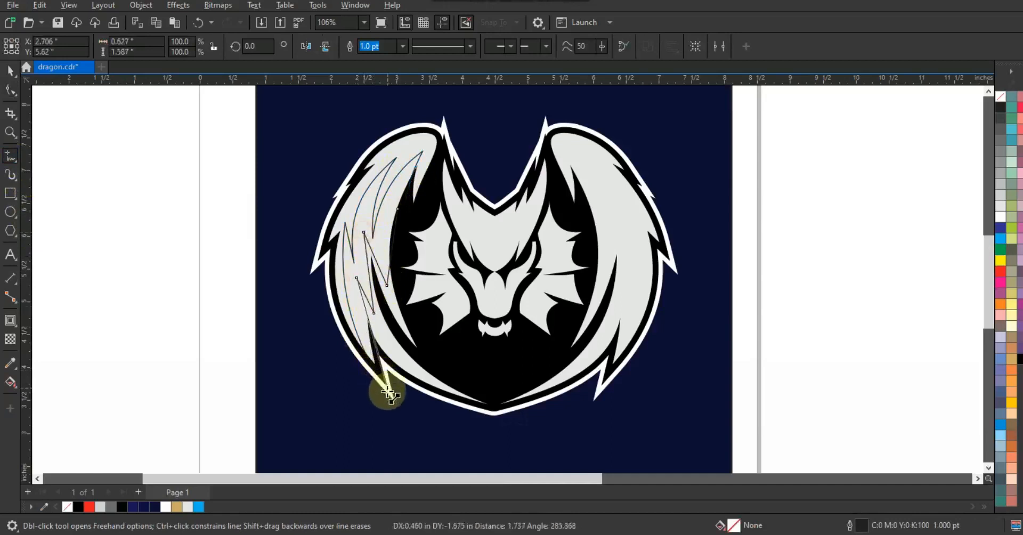
left_click(388, 396)
left_click(10, 90)
left_click_drag(279, 172, 473, 409)
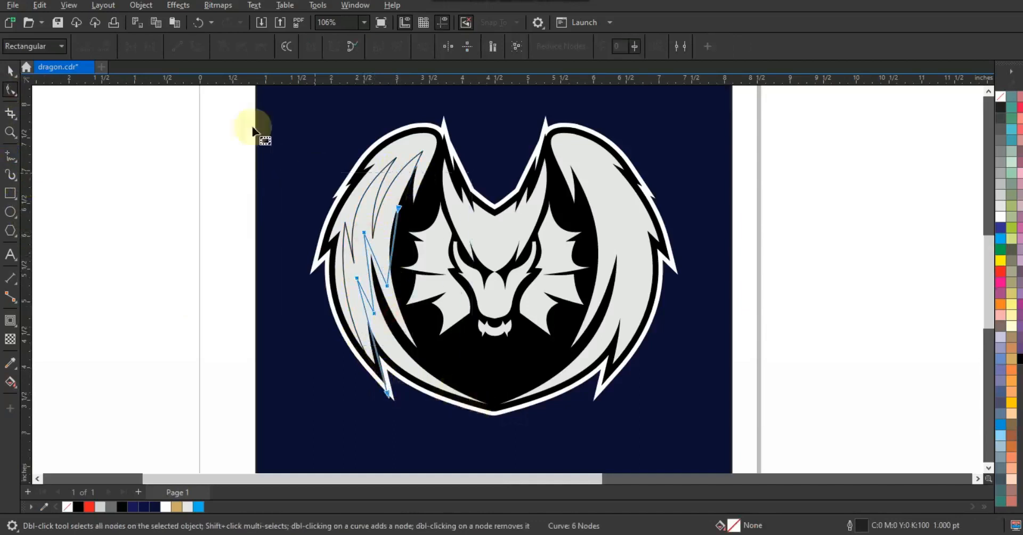
left_click(195, 46)
left_click_drag(368, 321, 366, 317)
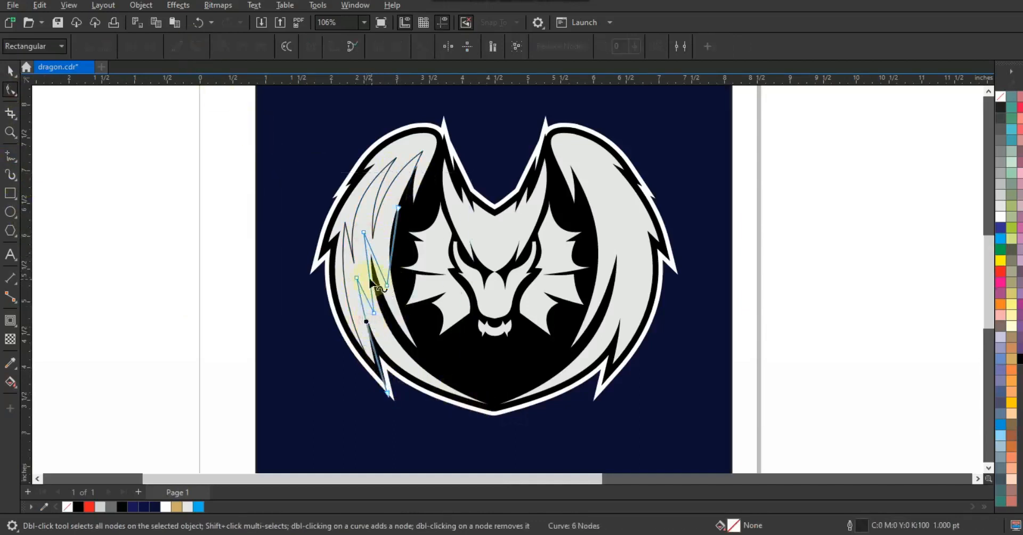
mouse_move(370, 279)
left_mouse_down()
mouse_move(372, 305)
mouse_move(364, 297)
left_mouse_up()
left_click_drag(364, 232, 365, 226)
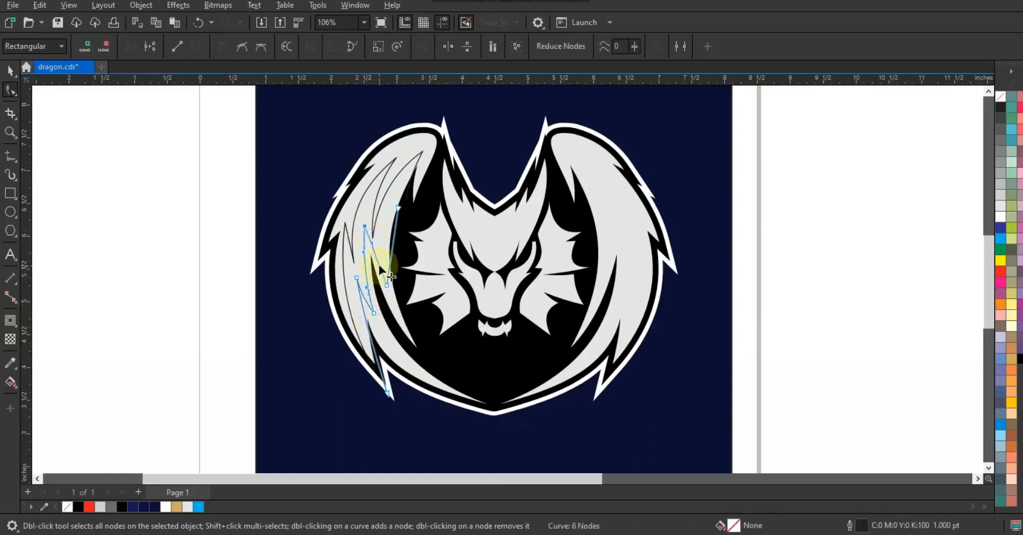
mouse_move(378, 262)
left_mouse_down()
mouse_move(392, 250)
mouse_move(366, 257)
left_mouse_up()
Combine both feather lines in one selection and place a mirrored copy of them on the right wing.
left_click(10, 70)
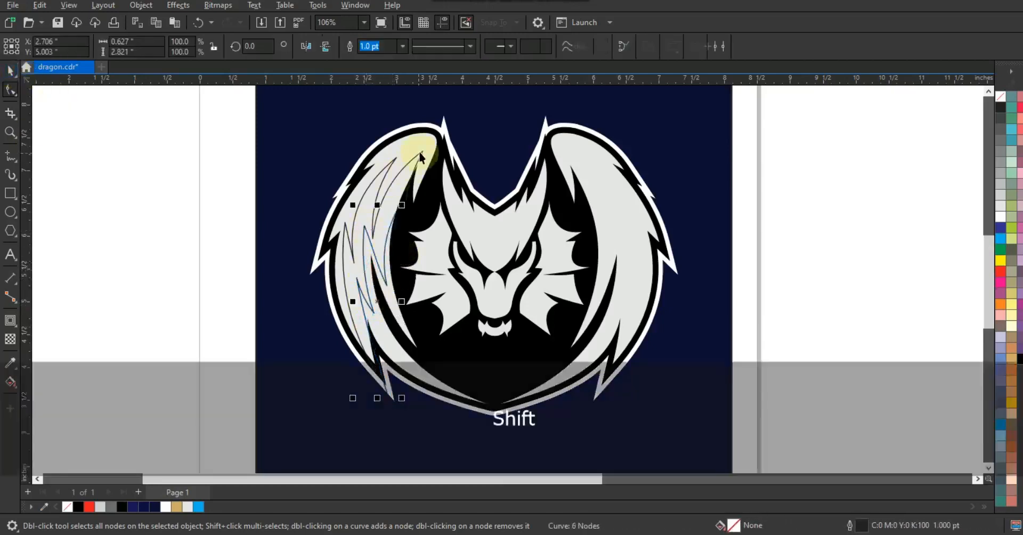
left_click(420, 151, "shift")
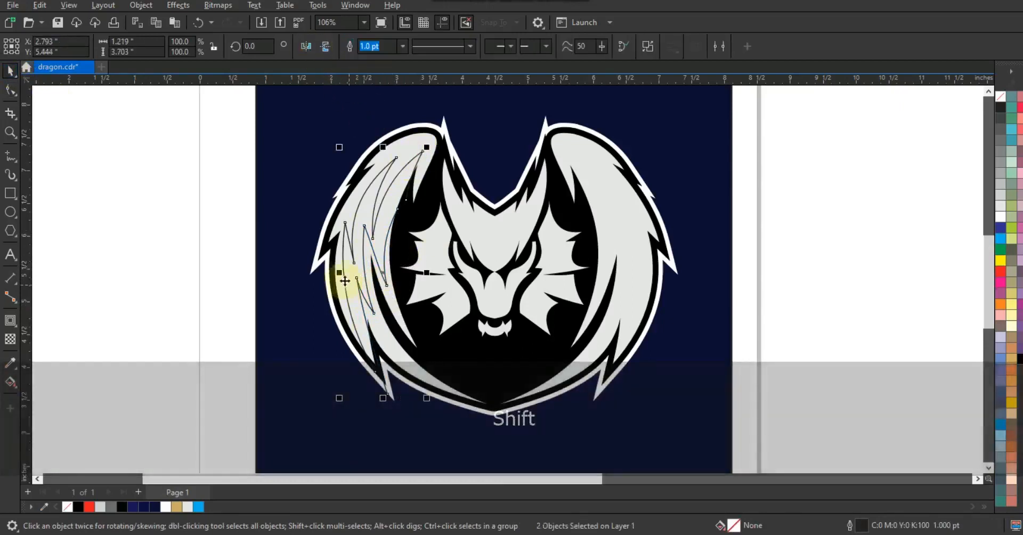
left_click_drag(340, 273, 604, 270)
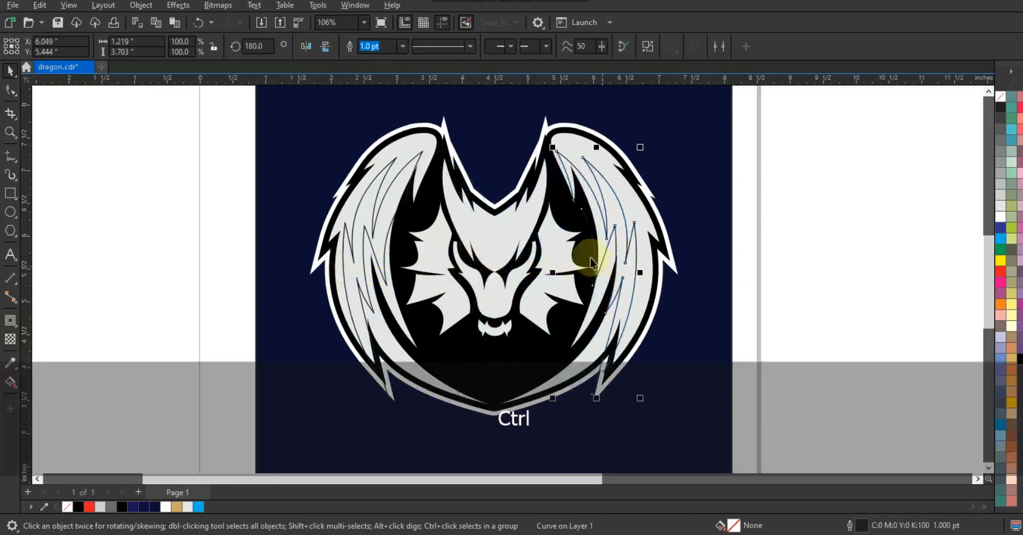
key("Right")
key("Left")
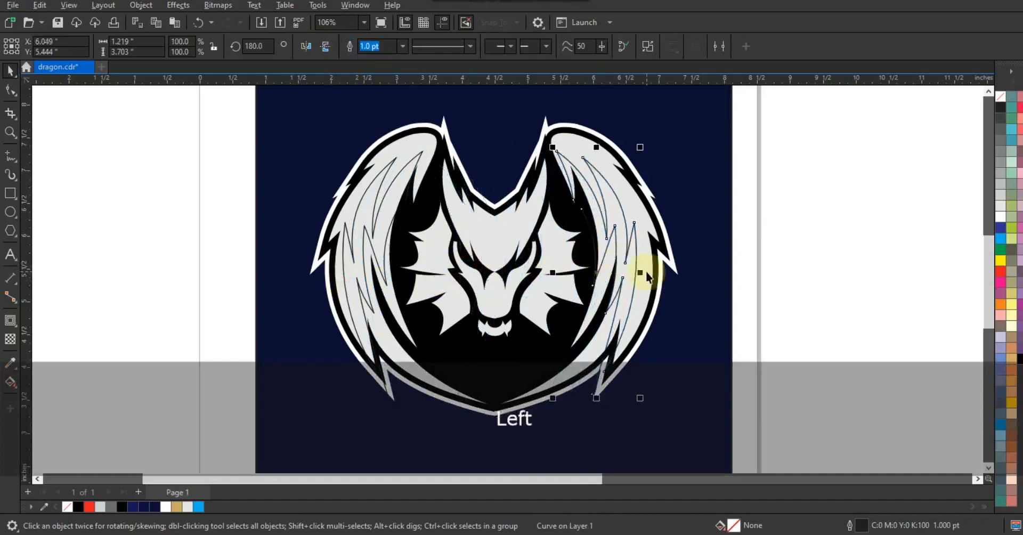
left_click(806, 294)
Create light blue Smart Fill shapes in the left wing's inner and outer shading areas bounded by the feather lines.
left_click(15, 385)
left_click(33, 394)
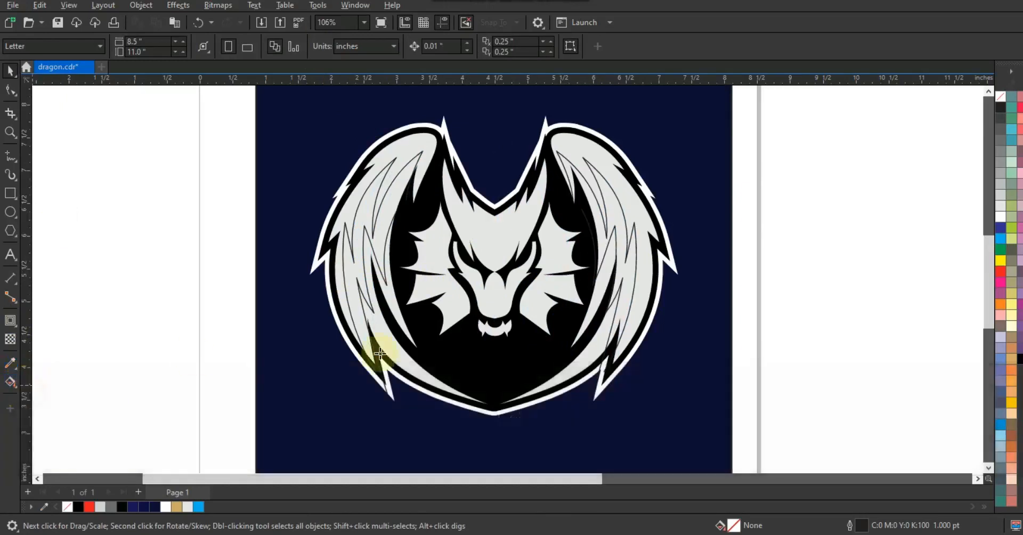
left_click(377, 339)
left_click(355, 269)
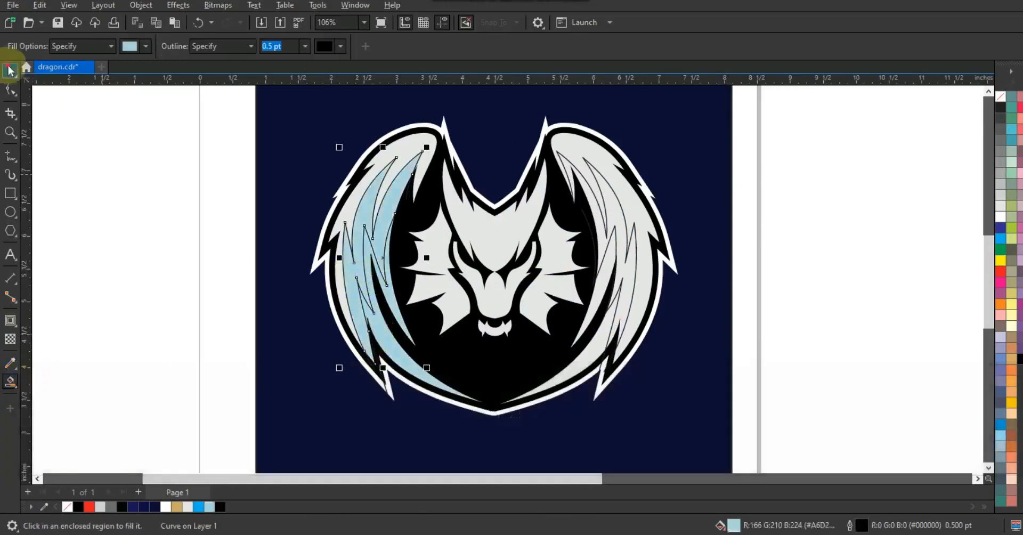
Recolour the left wing's outer shading shape a lighter grey and the inner shading shape 60% black.
left_click(10, 69)
left_click(1001, 154)
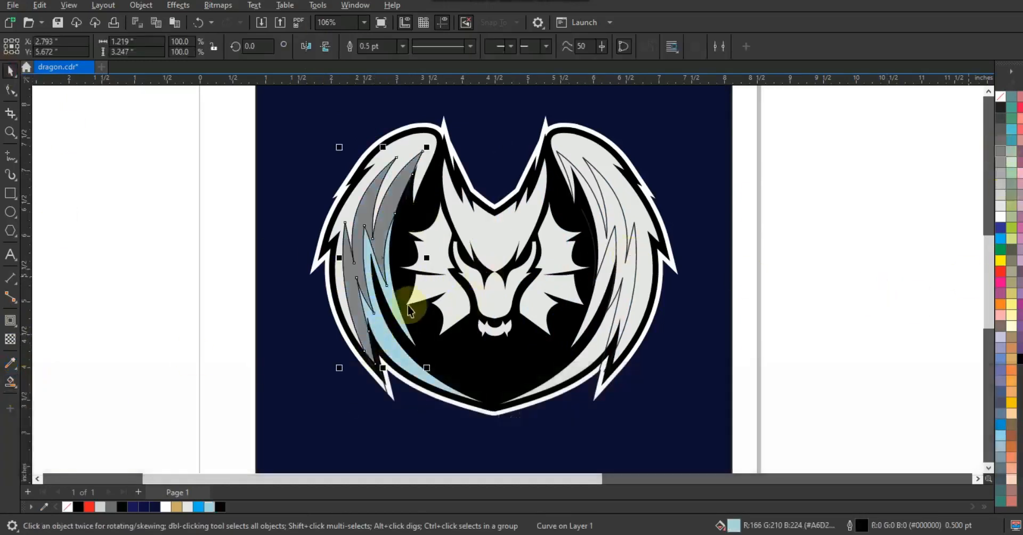
left_click(1000, 173)
left_click(377, 264)
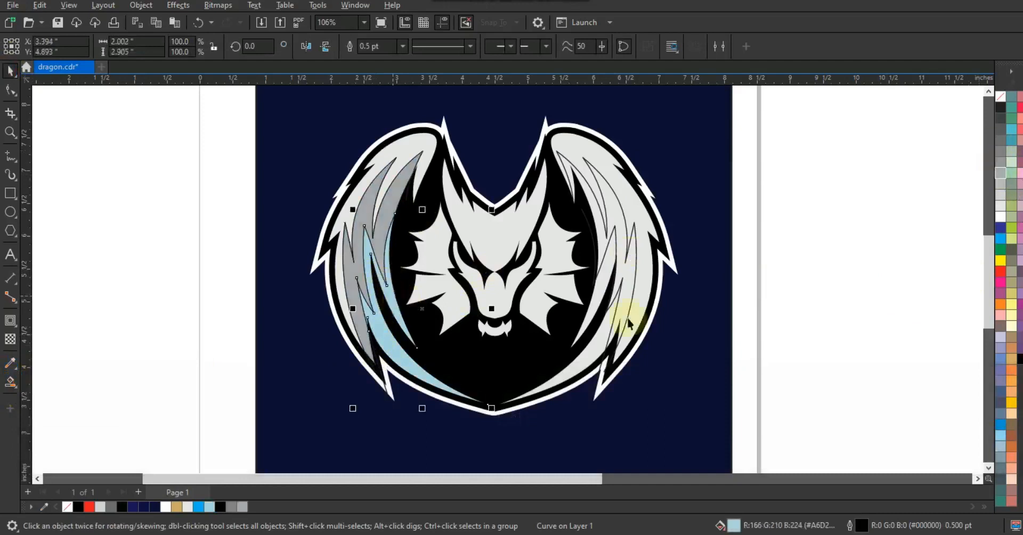
left_click(1002, 163)
left_click(998, 155)
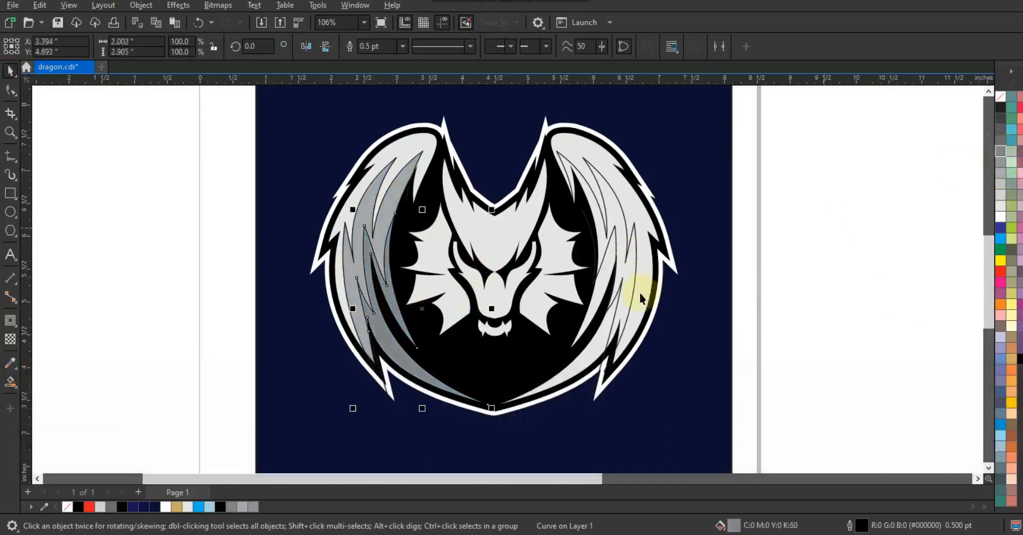
Remove the outlines from all pieces of the winged dragon emblem on the navy square.
key("F3")
key("Escape")
left_click_drag(673, 354, 336, 160)
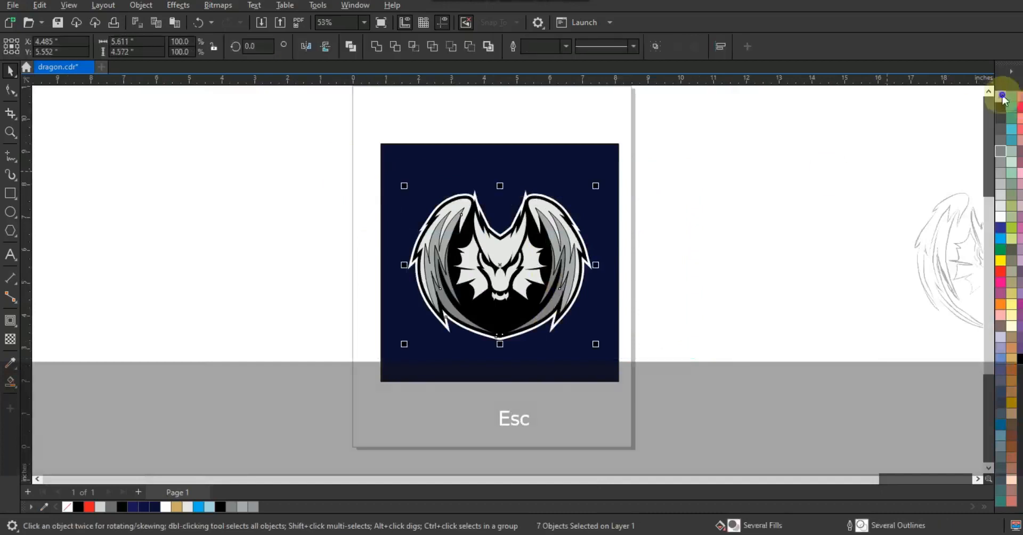
right_click(1002, 98)
left_click(737, 205)
Try recolouring the light emblem artwork white and the two darkest wing shading shapes blue.
left_click_drag(369, 362, 366, 358)
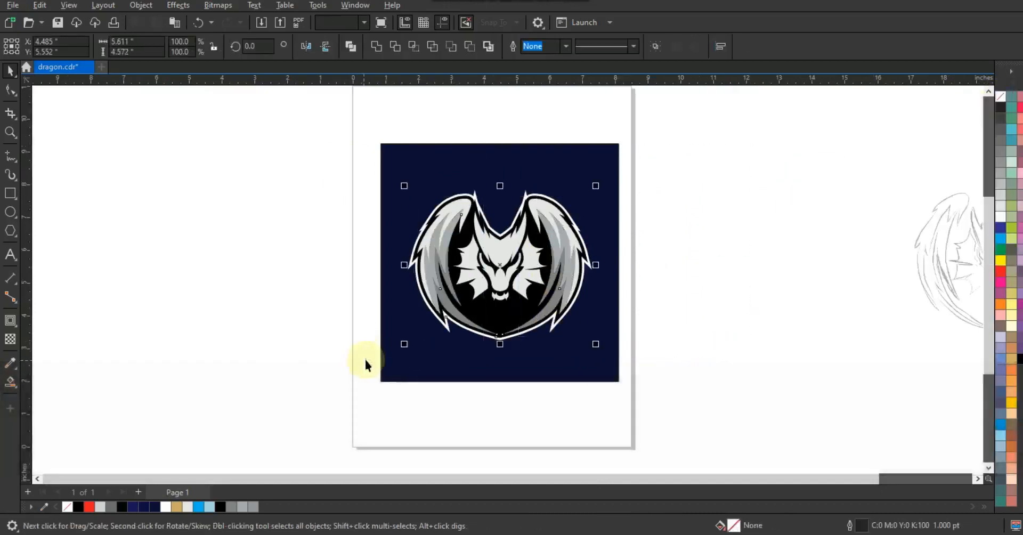
key("shift+F2")
key("Escape")
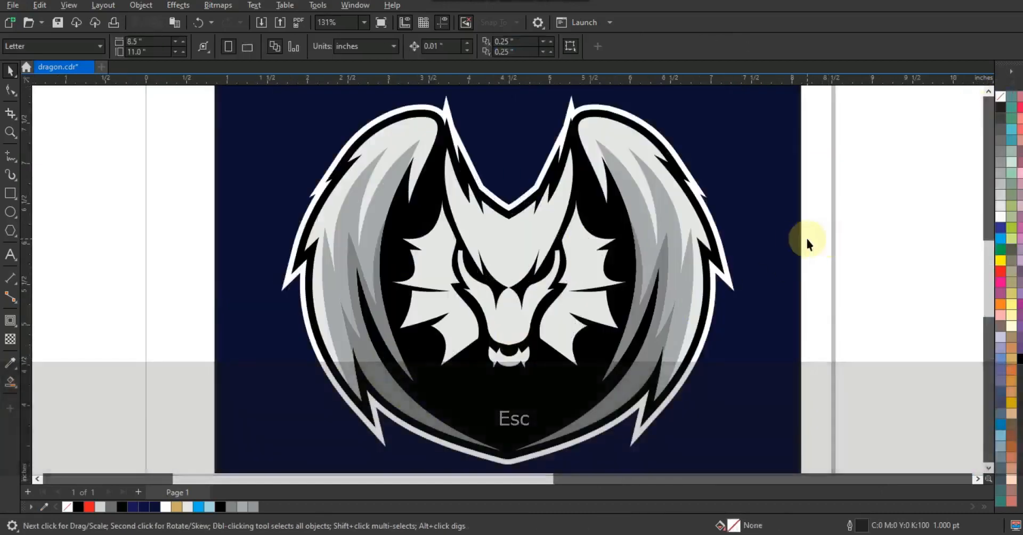
left_click(687, 219)
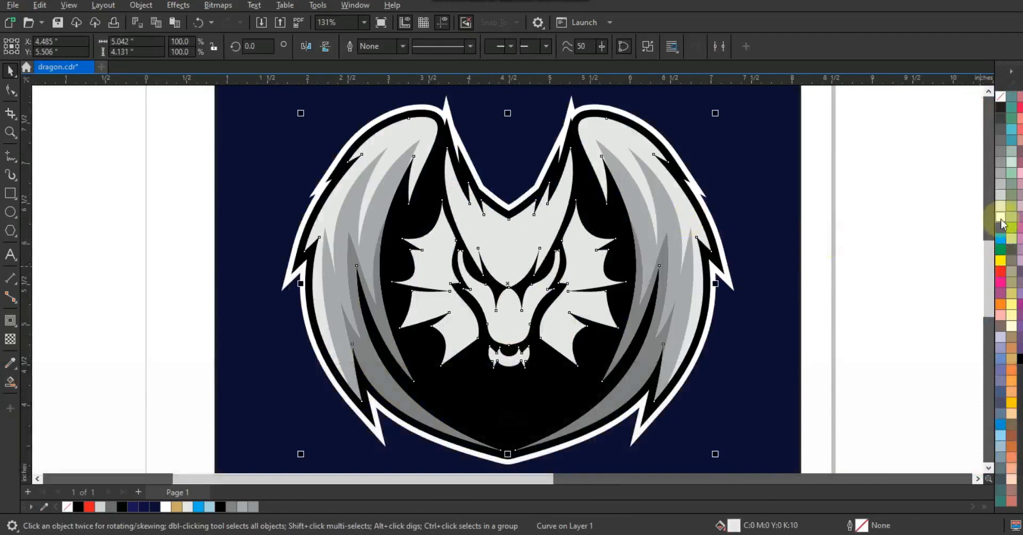
left_click(874, 265)
left_click(636, 385)
left_click(428, 409, "shift")
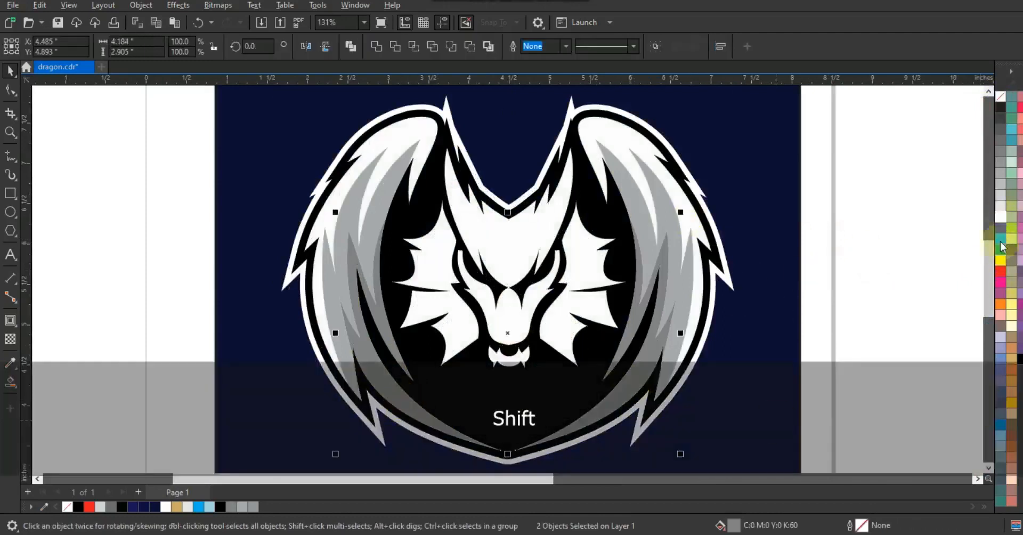
left_click(1001, 244)
key("ctrl+z")
left_click(873, 315)
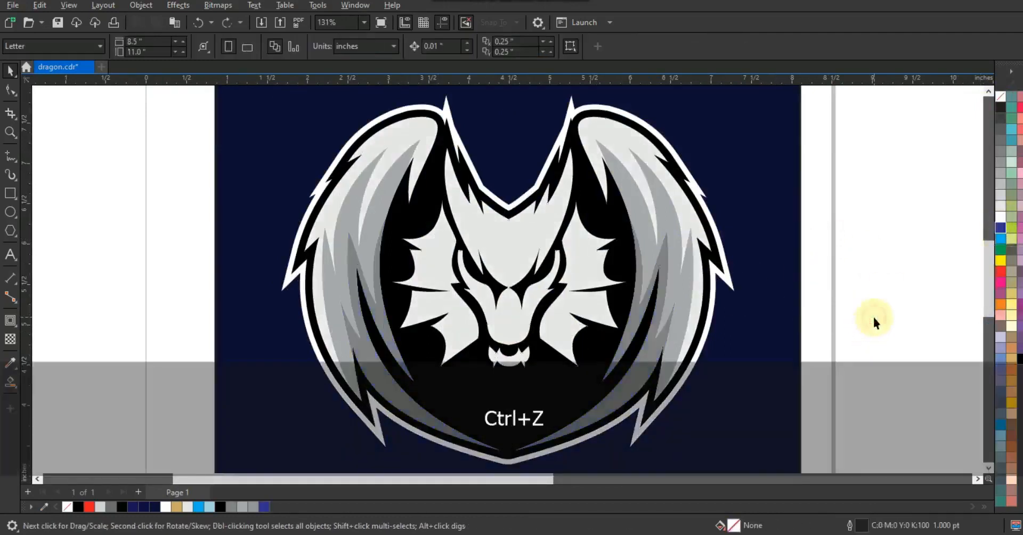
Draw a jagged line with 11 nodes just inside the outer edge of the dragon's left ear fin.
left_click(10, 134)
left_click_drag(346, 185, 704, 383)
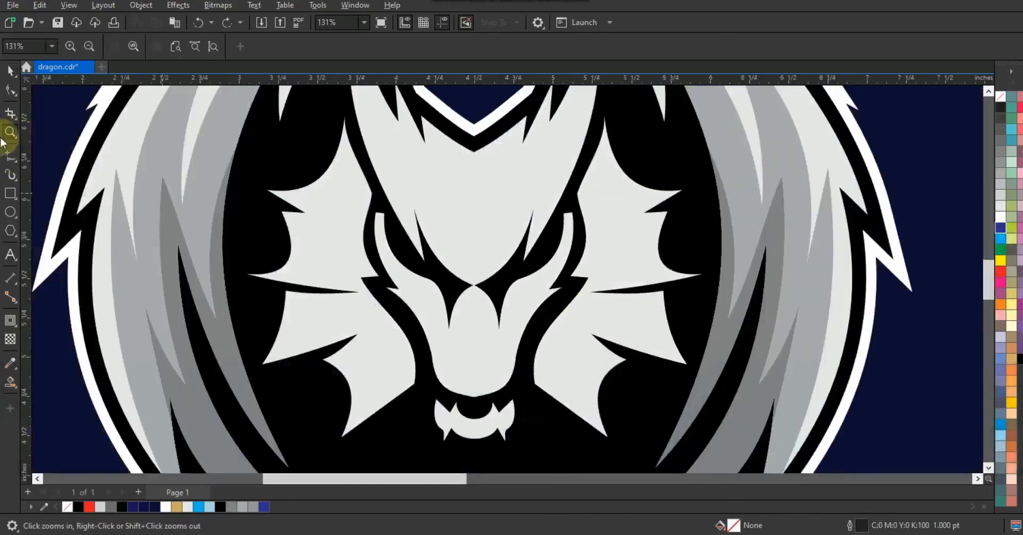
left_click(10, 154)
left_click(293, 197)
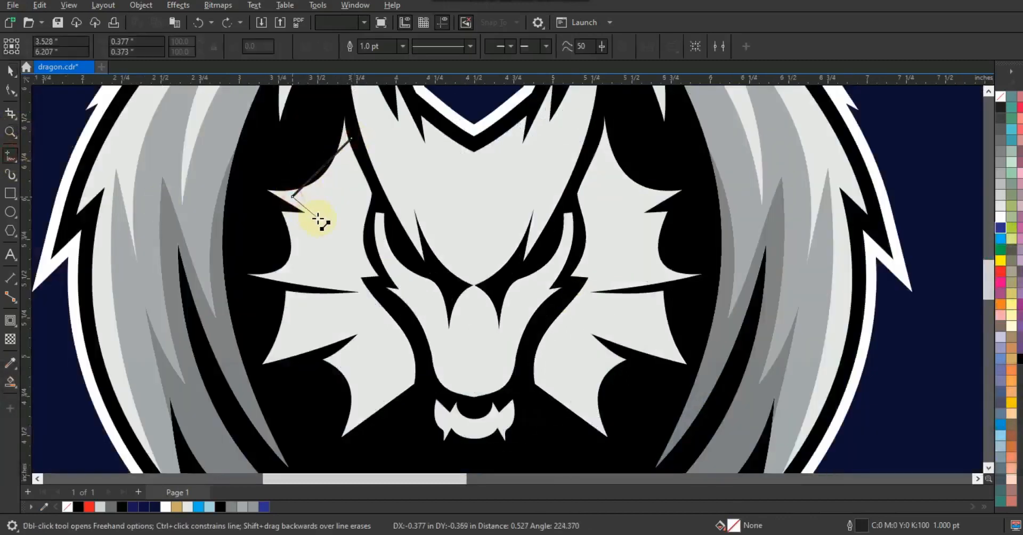
left_click(318, 217)
left_click(275, 275)
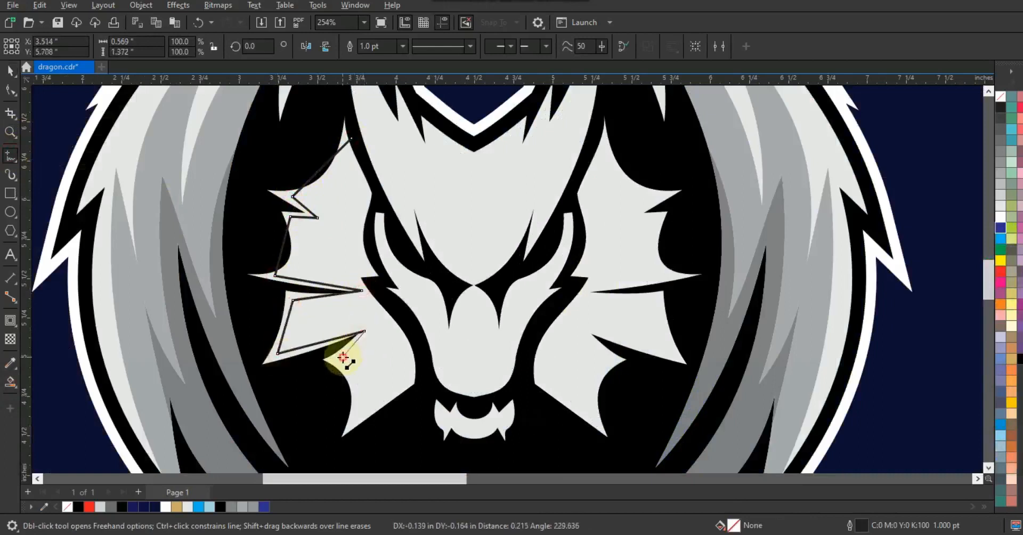
double_click(355, 433)
Bend the long straight segments of the jagged line into curves that follow the left fin's outer edge.
key("F10")
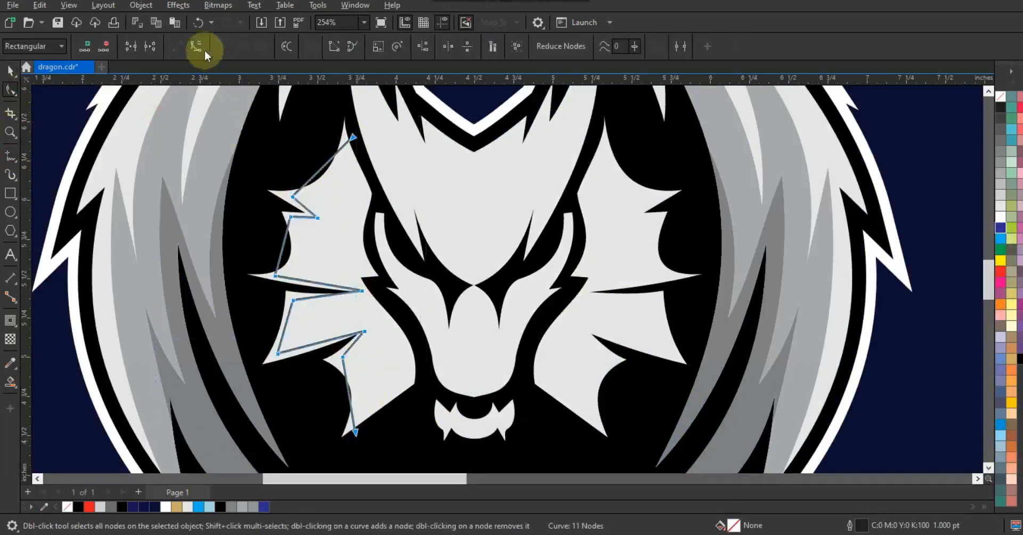
left_click_drag(319, 173, 324, 177)
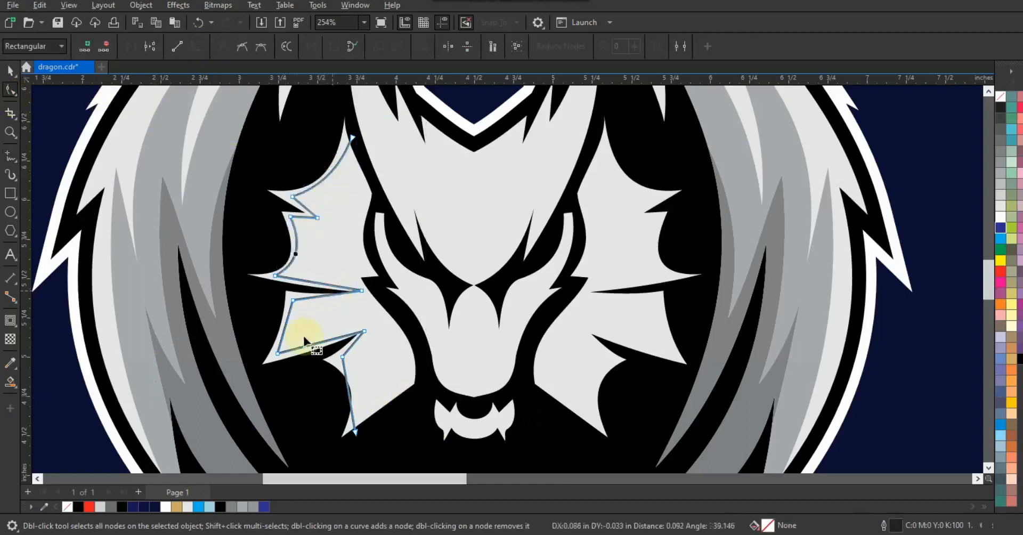
left_click_drag(285, 327, 291, 328)
left_click_drag(348, 385, 356, 383)
Draw a three-node line along the left fin's inner edge and curve both segments to follow its contour.
left_click(10, 156)
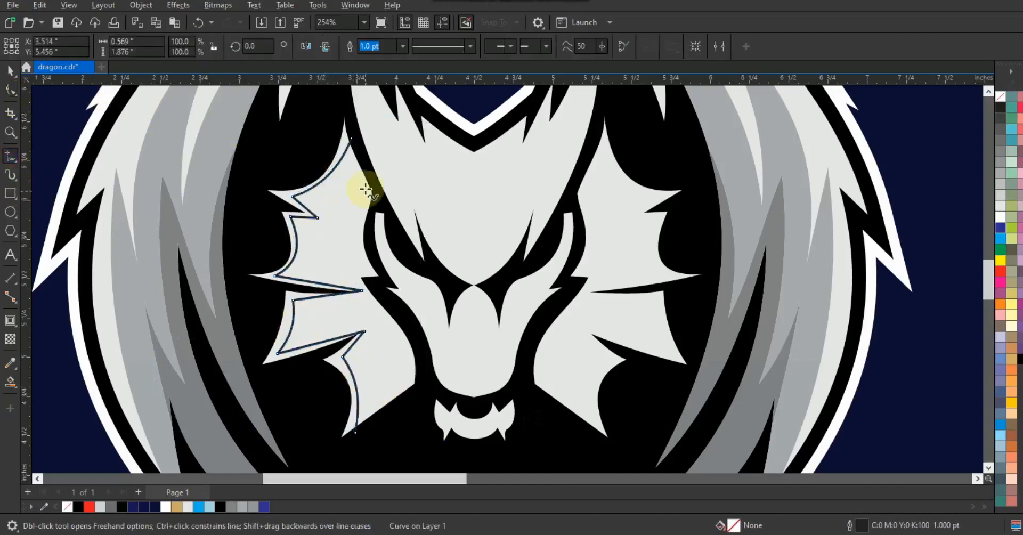
left_click(373, 277)
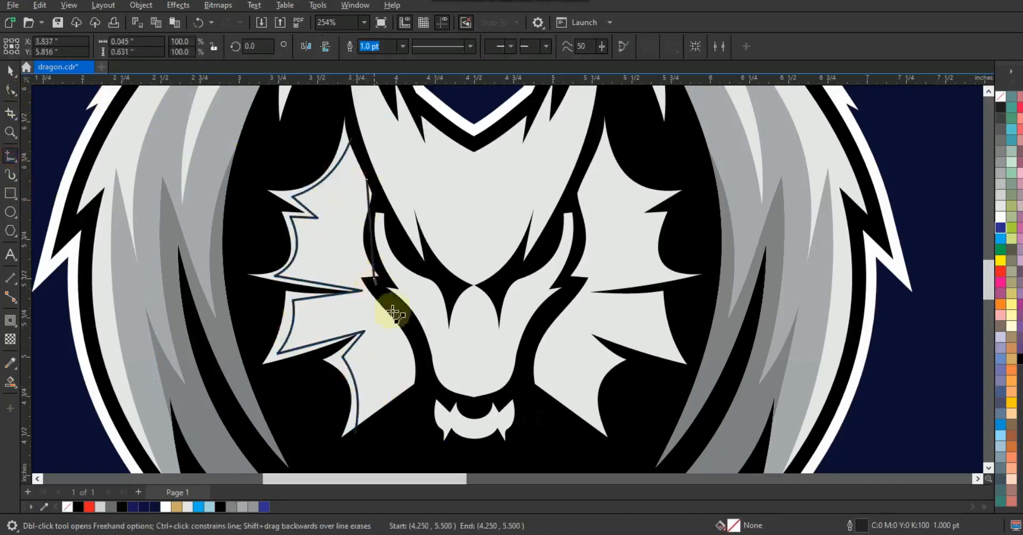
double_click(411, 391)
key("F10")
left_click_drag(388, 141, 356, 232)
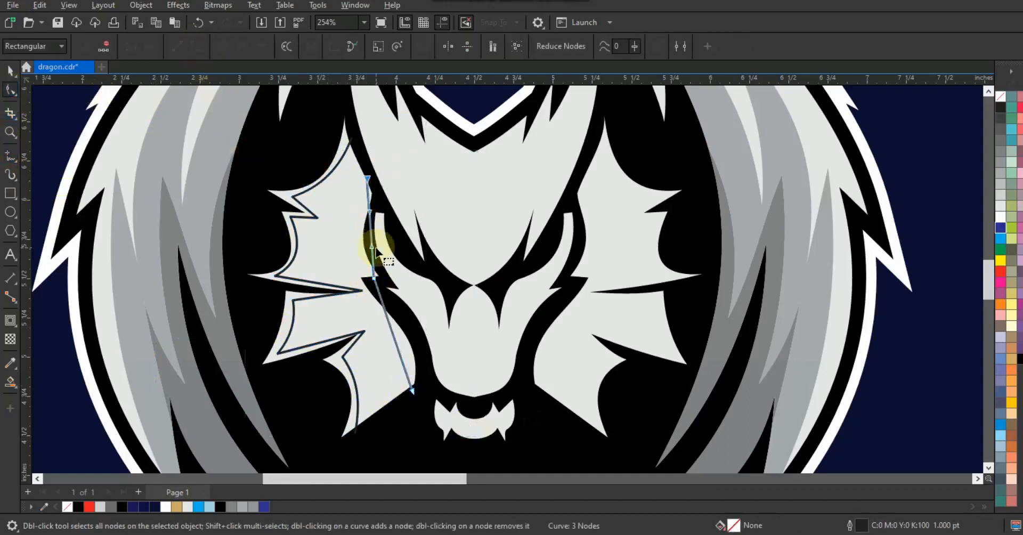
left_click_drag(395, 318, 424, 302)
left_click(11, 71)
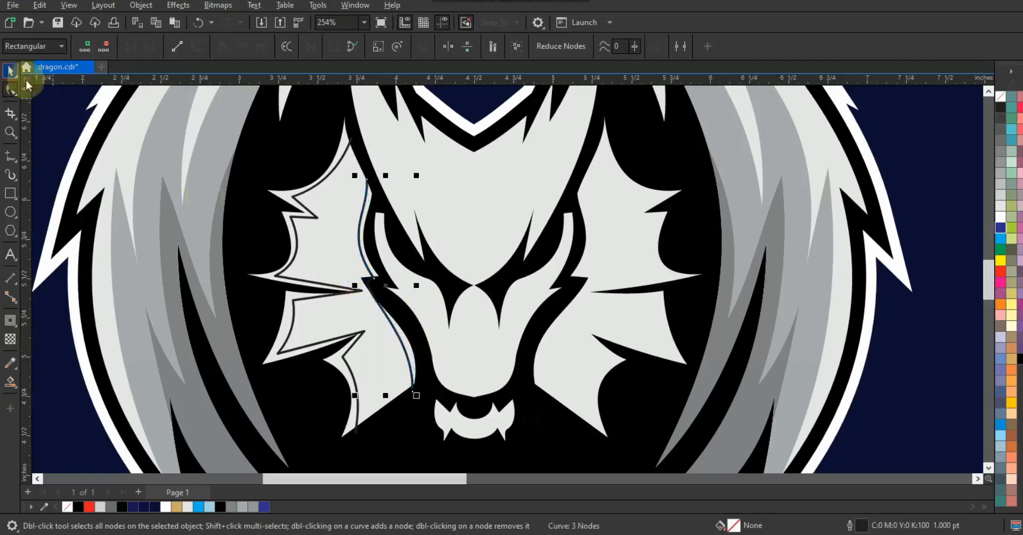
Create light blue Smart Fill shapes in the narrow areas between the traced lines and the left fin's edges.
left_click(10, 382)
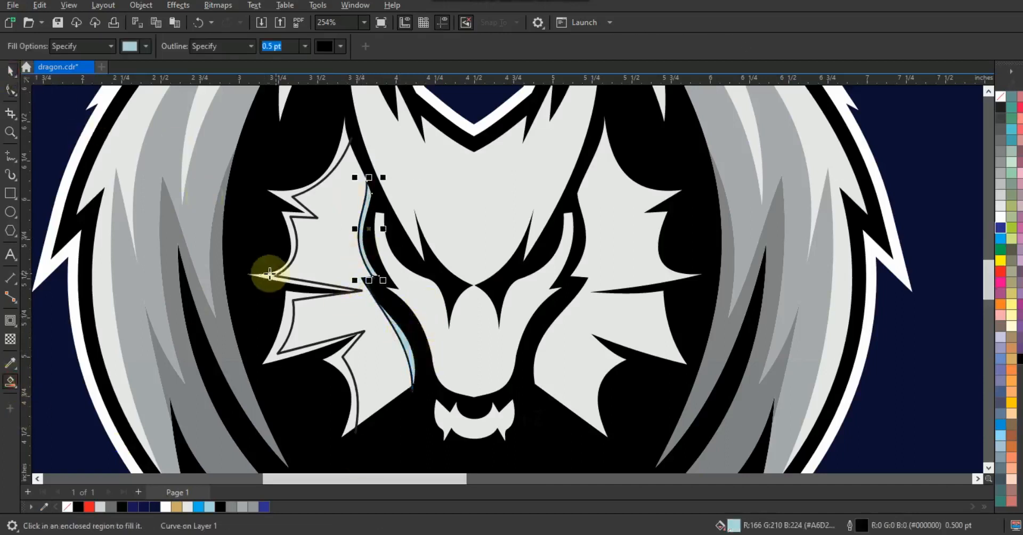
left_click(271, 273)
left_click(275, 350)
Weld the light blue edge pieces of the left fin into one shape.
left_click(11, 71)
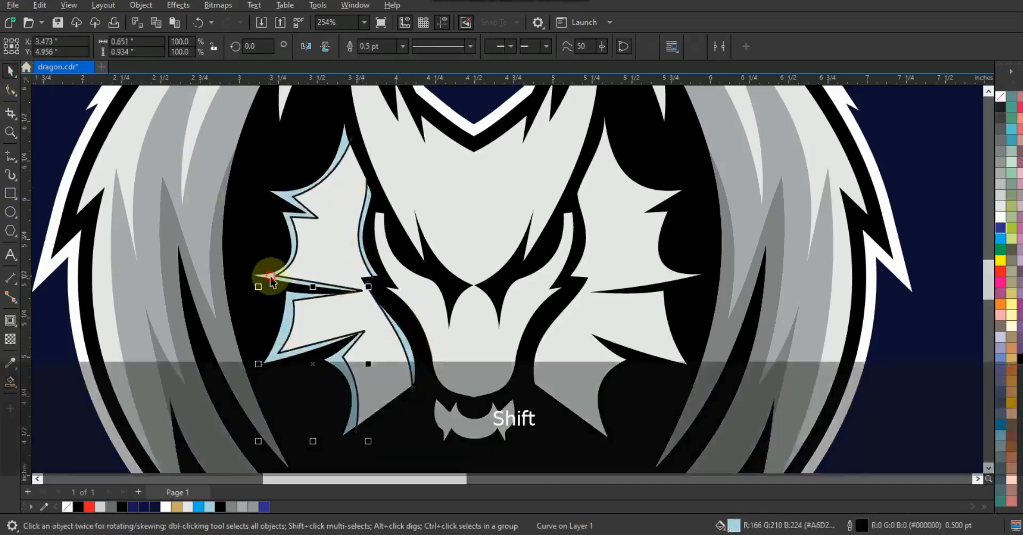
left_click(270, 278, "shift")
left_click(380, 47)
key("Escape")
Delete both traced guide lines from the left fin.
left_click(413, 391)
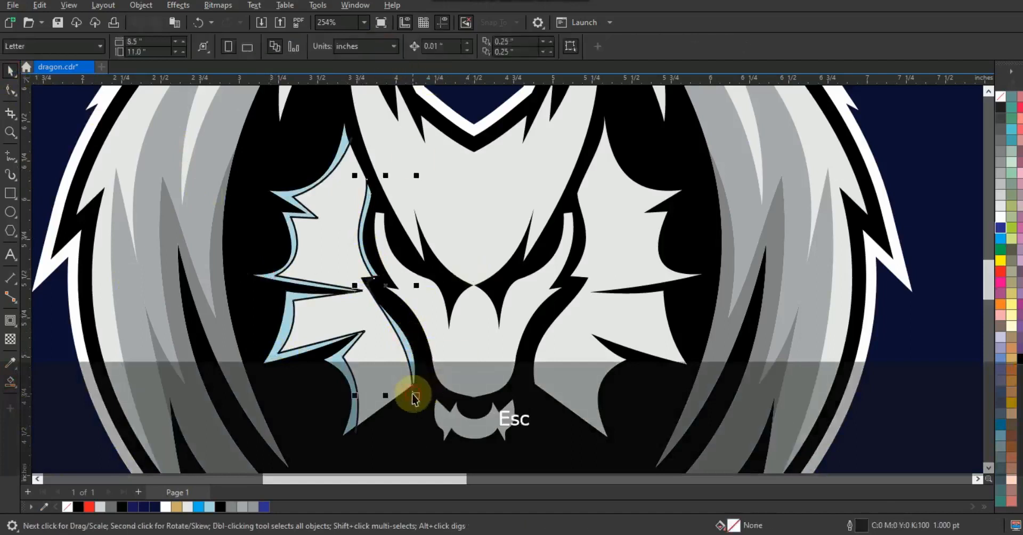
key("Delete")
left_click(357, 434)
Recolour the left fin's edge shading light grey, leaving the main head artwork in its original fill.
left_click(384, 290)
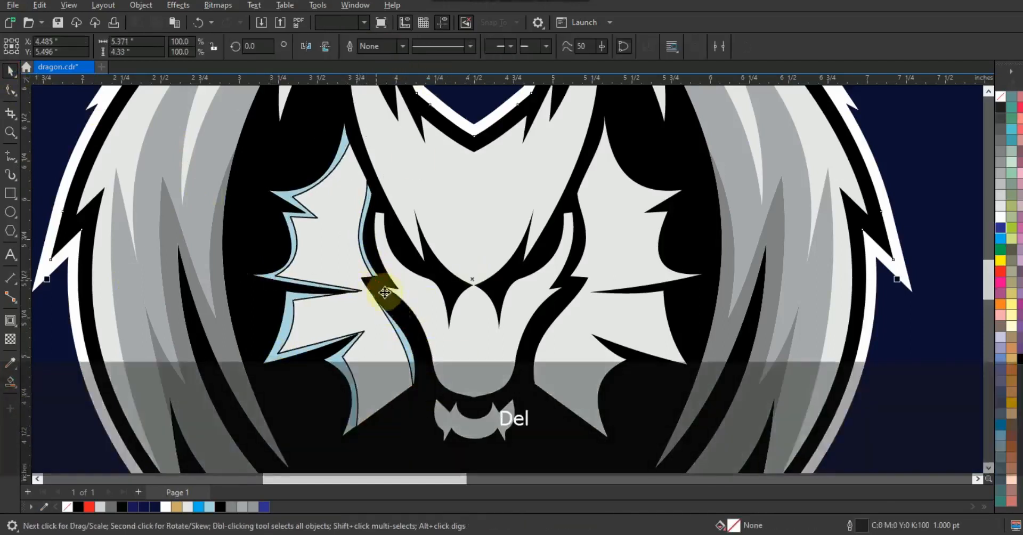
left_click(423, 320, "shift")
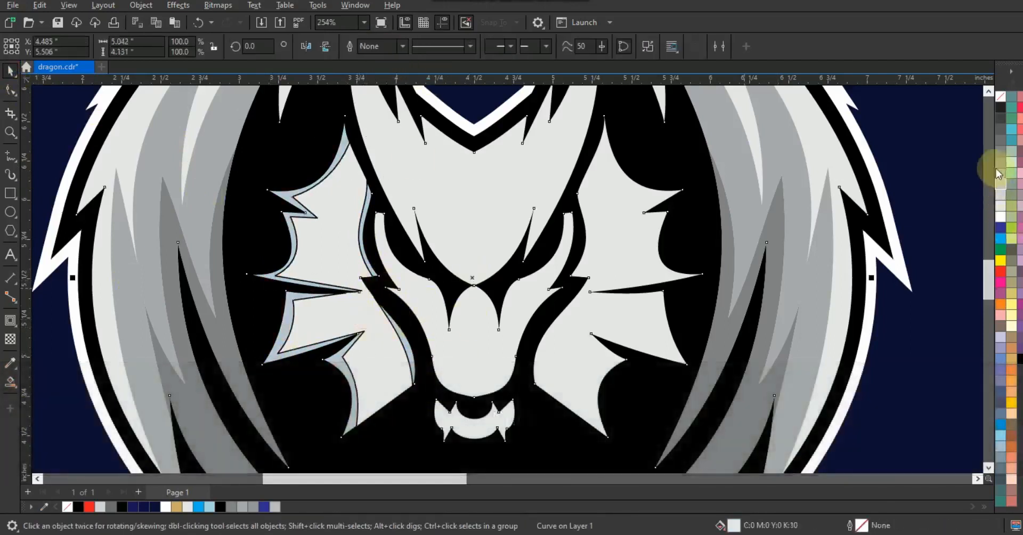
left_click(999, 154)
key("ctrl+z")
key("Escape")
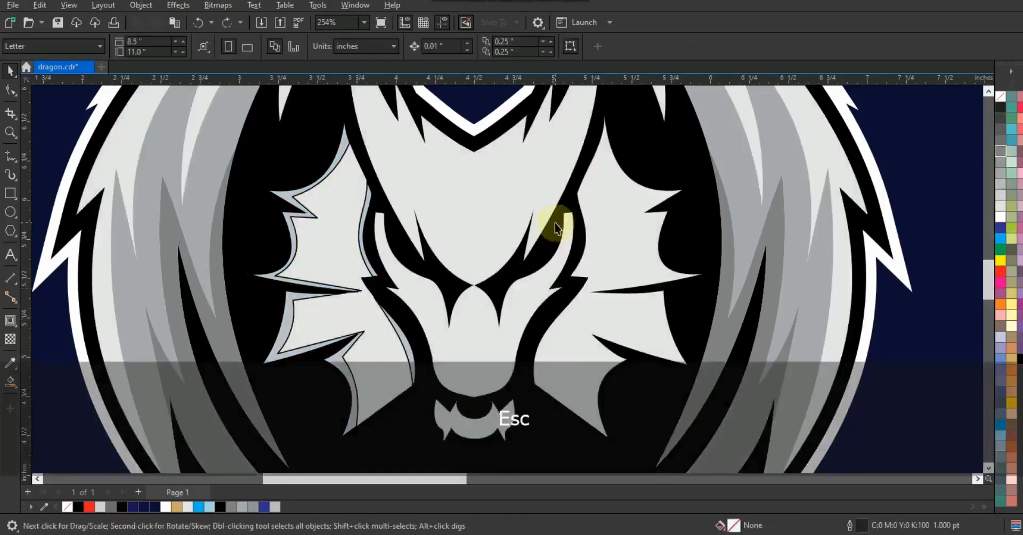
Create a Smart Fill shape inside the left fin's edge shading and fill it with 70% black.
left_click(11, 381)
left_click(321, 323)
left_click(11, 70)
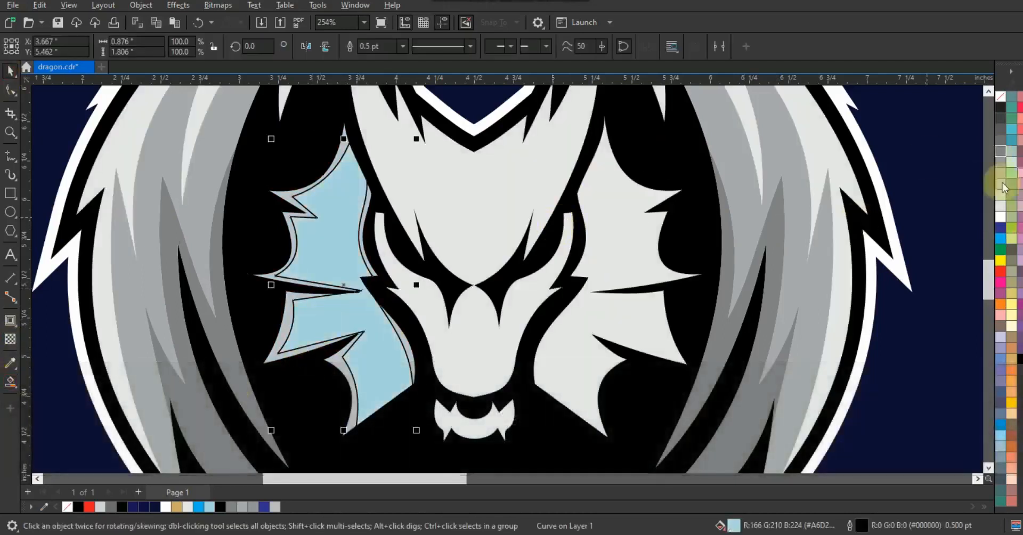
left_click(1001, 194)
left_click(1000, 135)
left_click(1000, 143)
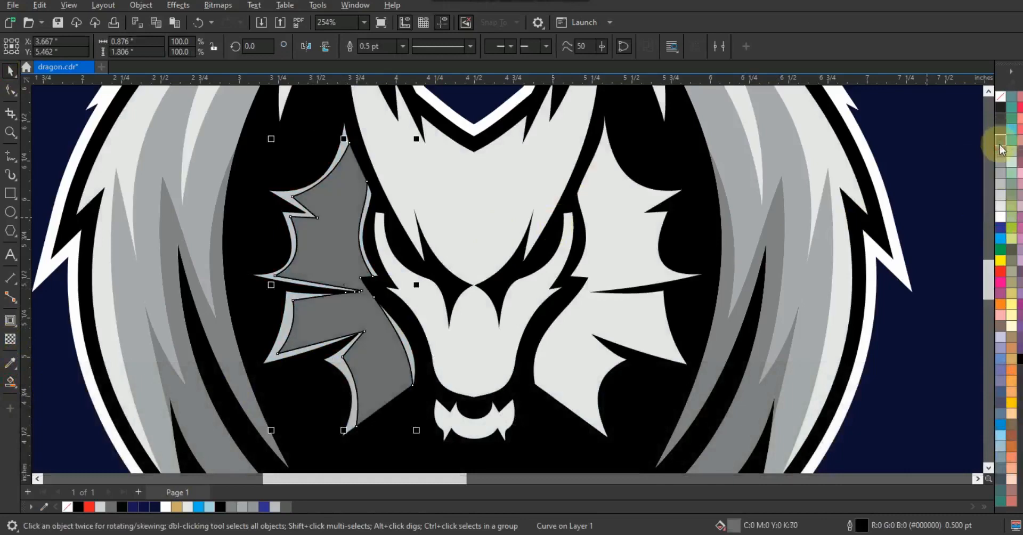
Remove the outlines from the left fin's inner and edge shapes and group the two together.
left_click(286, 298, "shift")
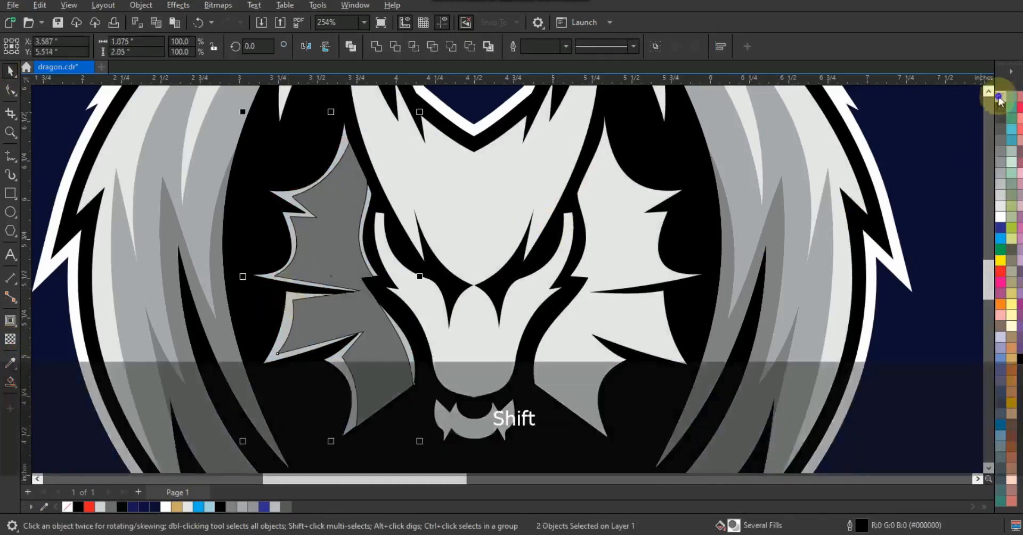
scroll(523, 301, "down", 1)
key("ctrl+g")
Place a mirrored copy of the grouped left fin shading over the right fin.
left_click_drag(371, 289, 482, 292)
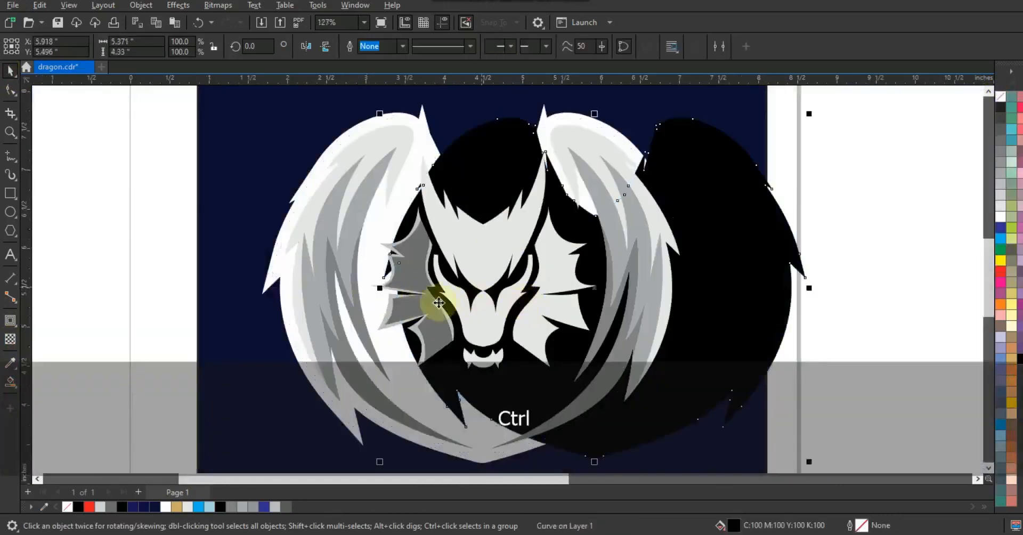
key("ctrl+z")
left_click_drag(374, 297, 561, 310)
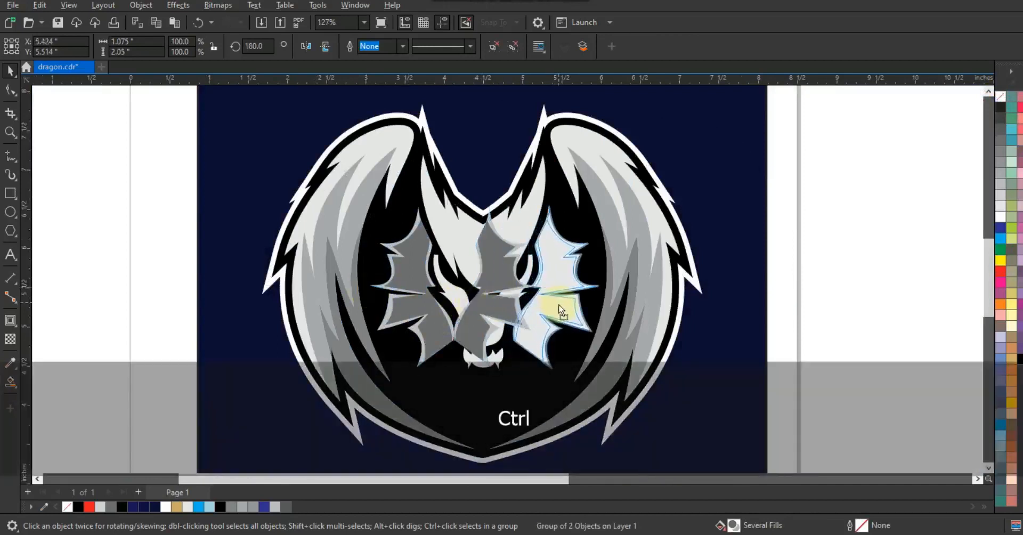
key("ctrl+z")
scroll(730, 347, "down", 2)
key("Escape")
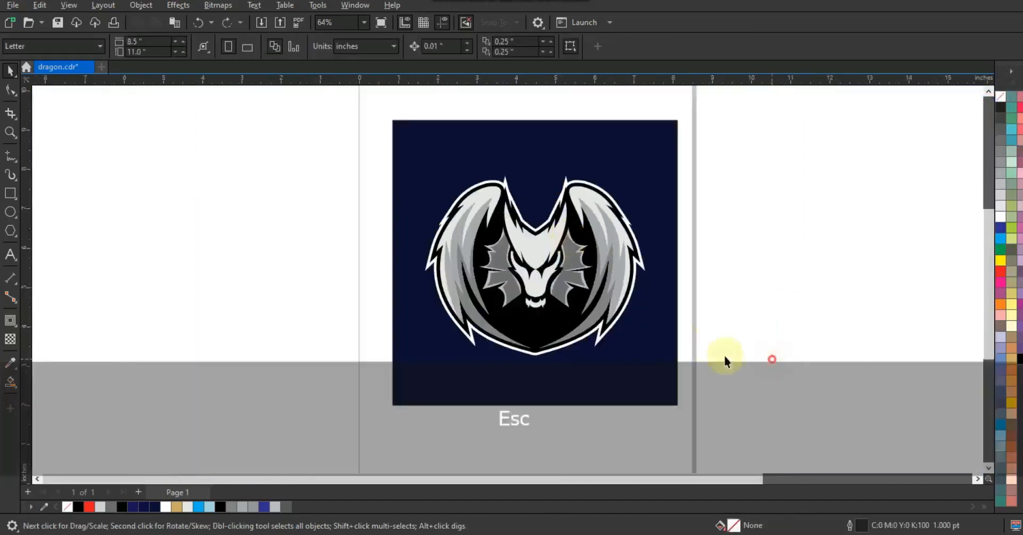
Recolour the emblem's black silhouette with the dark navy of the background square.
left_click(559, 320)
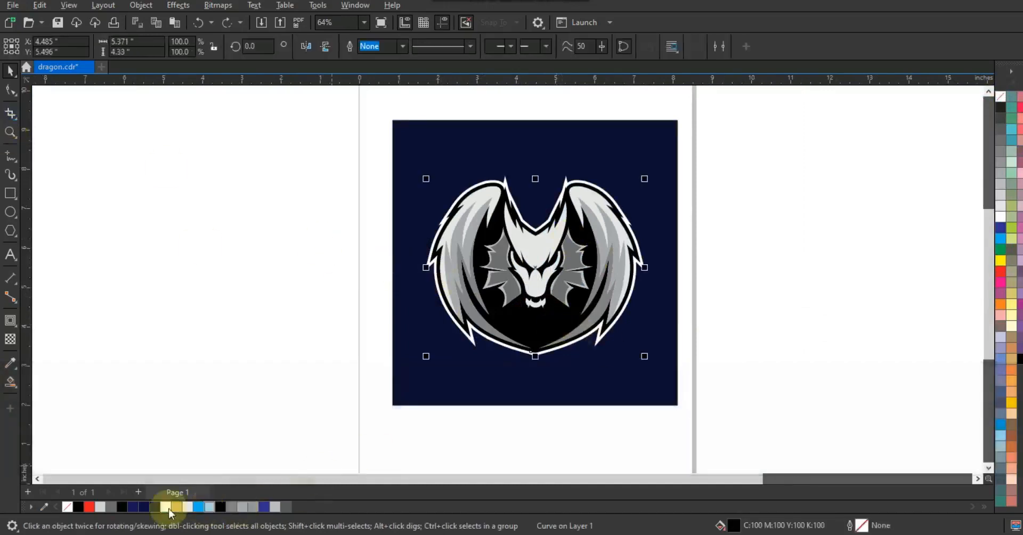
left_click(153, 507)
Break the light grey emblem curve apart and recolour the dragon's head and lower jaw dark grey.
left_click(10, 132)
left_click_drag(379, 150, 737, 383)
left_click(8, 72)
left_click(475, 258)
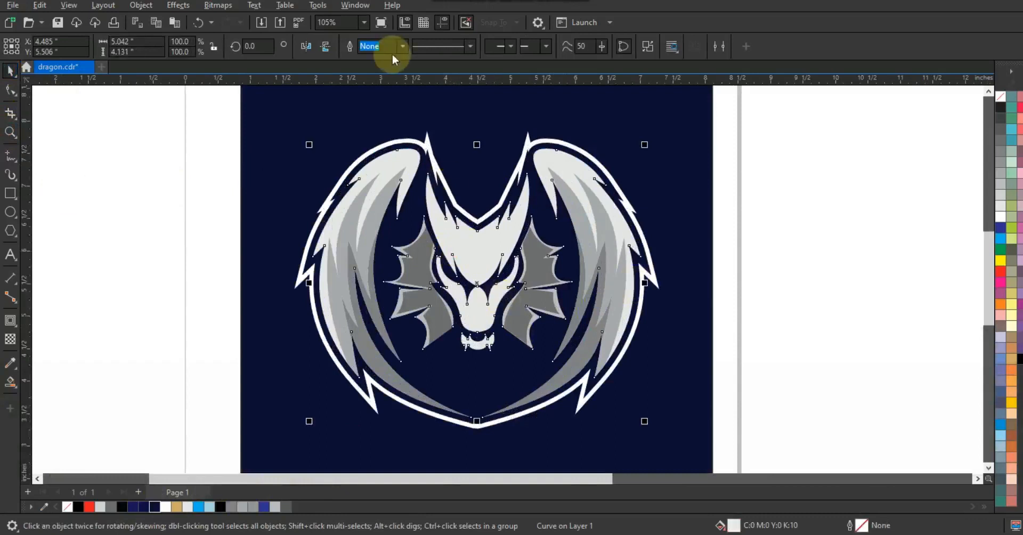
left_click(648, 46)
left_click(447, 297)
left_click(491, 343, "shift")
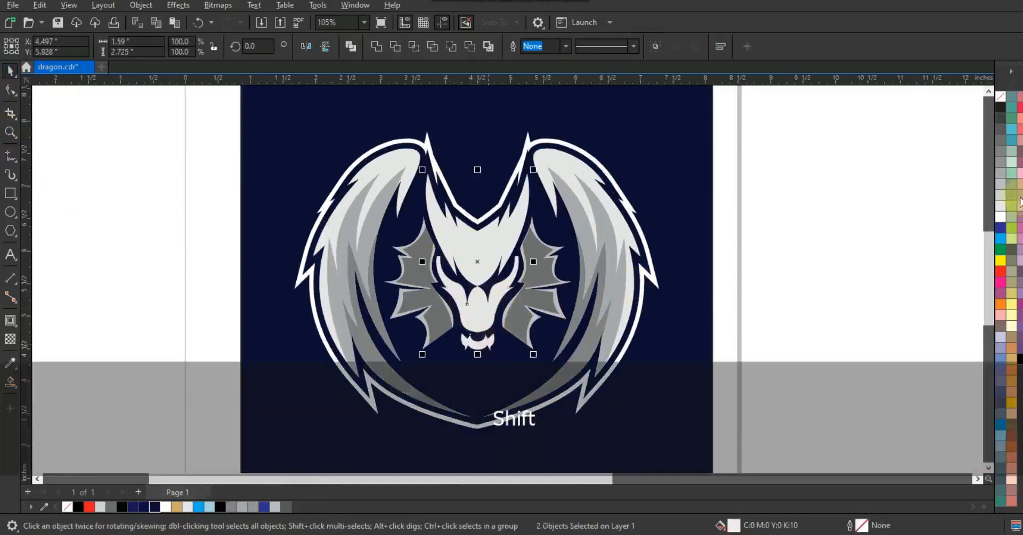
left_click(287, 507)
left_click(842, 324)
Draw a closed two-node eye shape about 0.18 by 0.27 inches in the right eye socket, bowing its lower side outwards.
left_click(10, 132)
left_click_drag(365, 141, 661, 362)
left_click_drag(374, 263, 636, 378)
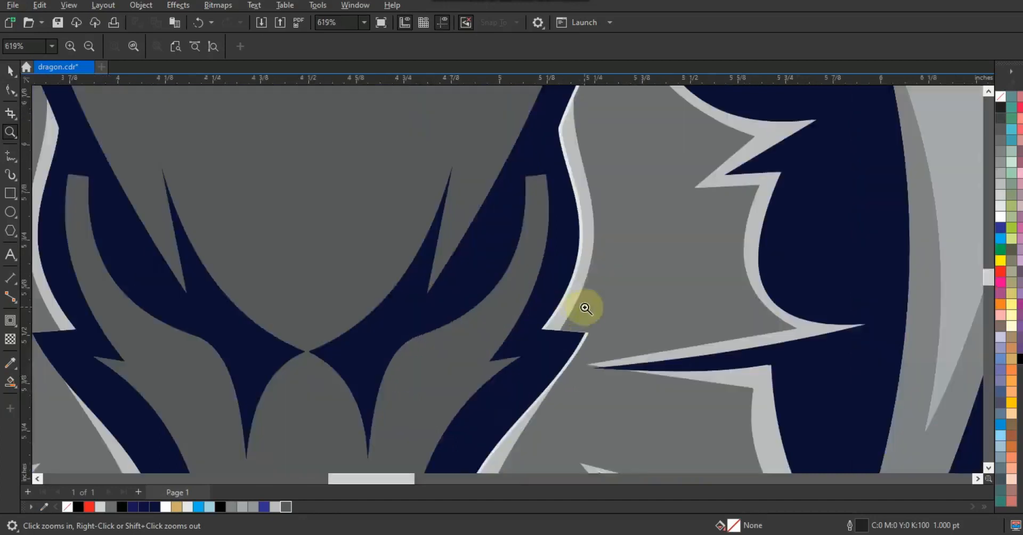
left_click(9, 156)
left_click(500, 205)
left_click(432, 307)
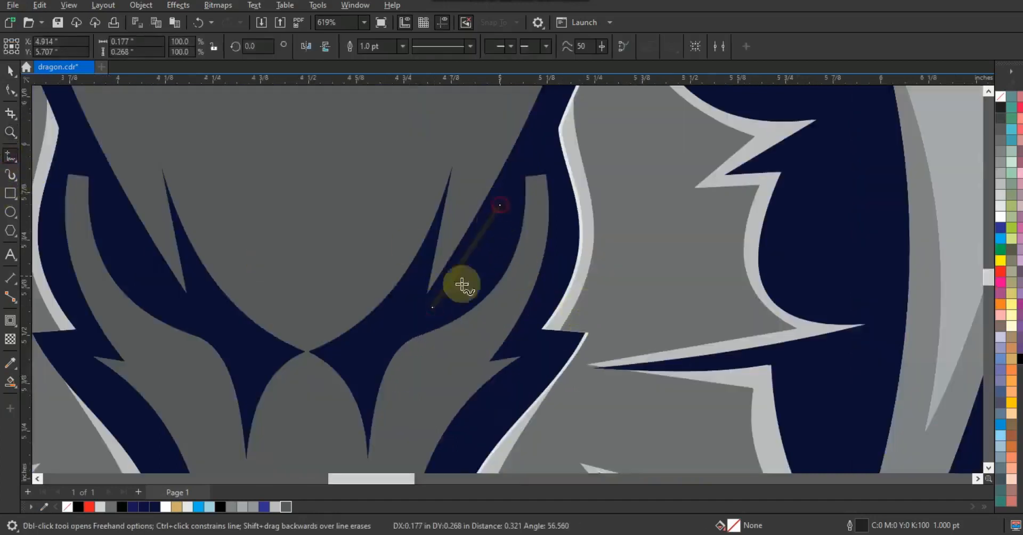
key("F10")
left_click_drag(463, 256, 480, 270)
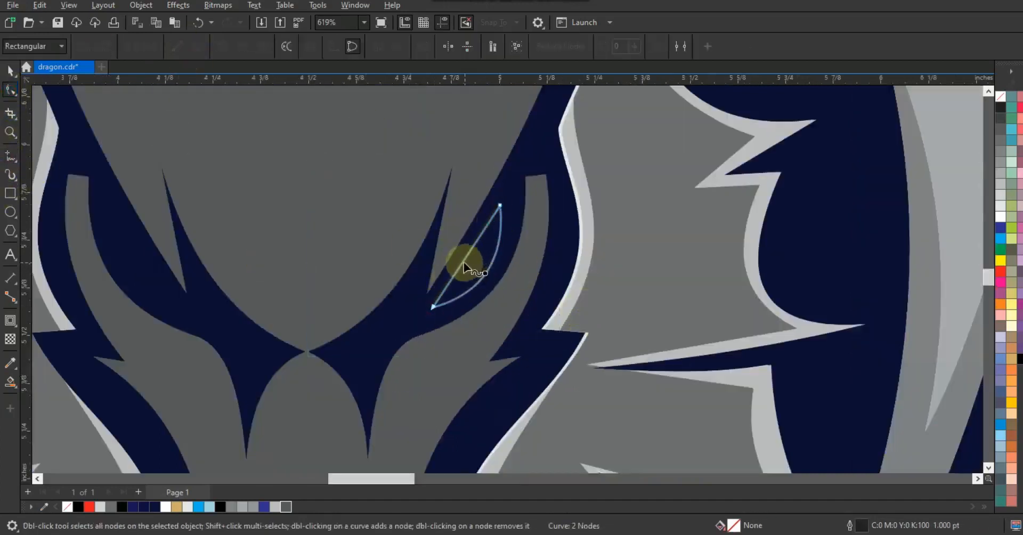
Fill the right eye with bright cyan blue, remove its outline and scale it down to about 86%.
key("space")
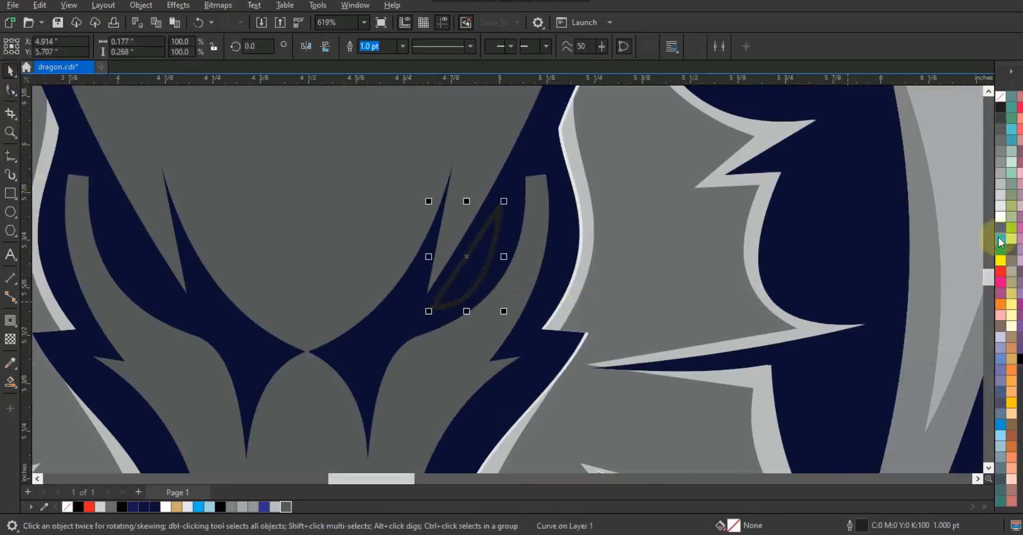
left_click_drag(999, 242, 962, 259)
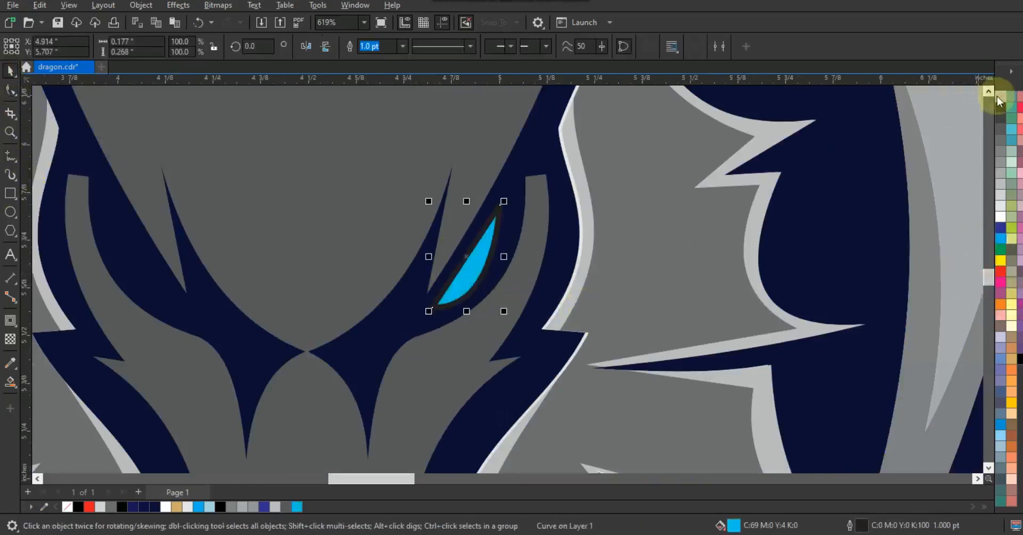
right_click(1002, 98)
left_click_drag(504, 202, 500, 210)
Place a mirrored copy of the blue eye in the left eye socket.
left_click_drag(500, 258, 440, 261)
right_click(440, 261)
left_click_drag(144, 280, 144, 280)
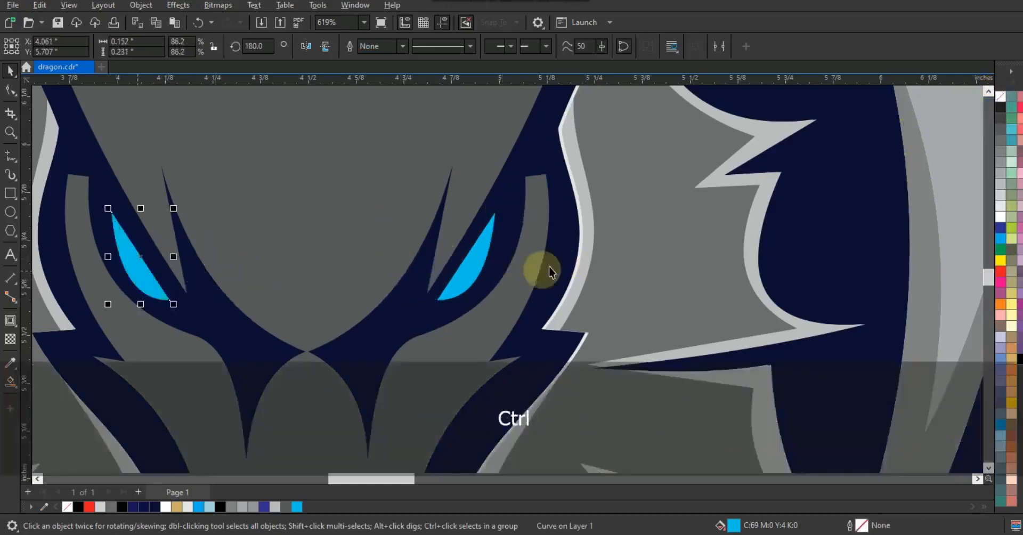
Draw a horizontal line about 0.2 inches wide across the middle of the dragon's snout and bend it into an arc.
key("F3")
key("z")
left_click_drag(414, 192, 570, 325)
left_click_drag(446, 258, 644, 369)
left_click_drag(393, 186, 730, 361)
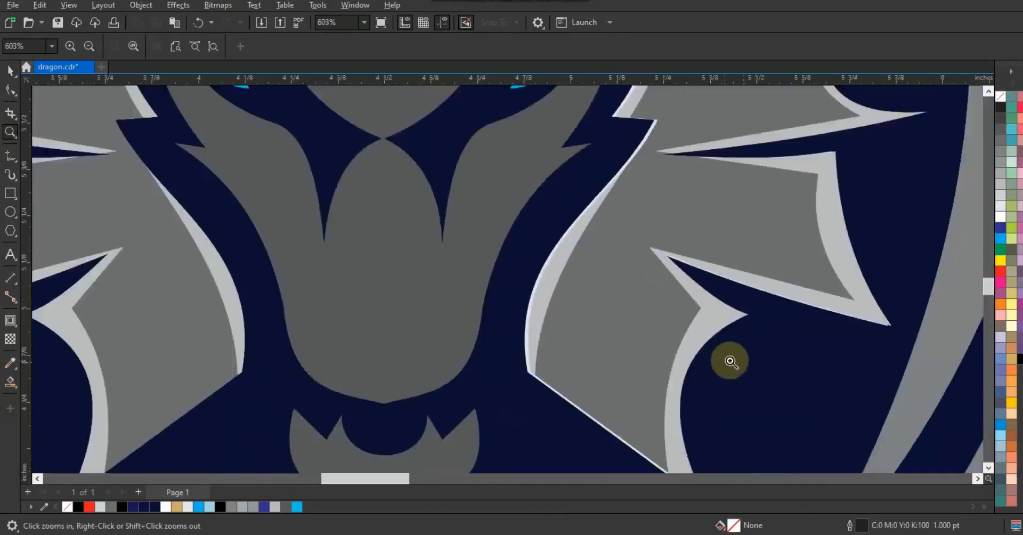
left_click(10, 155)
left_click(343, 252)
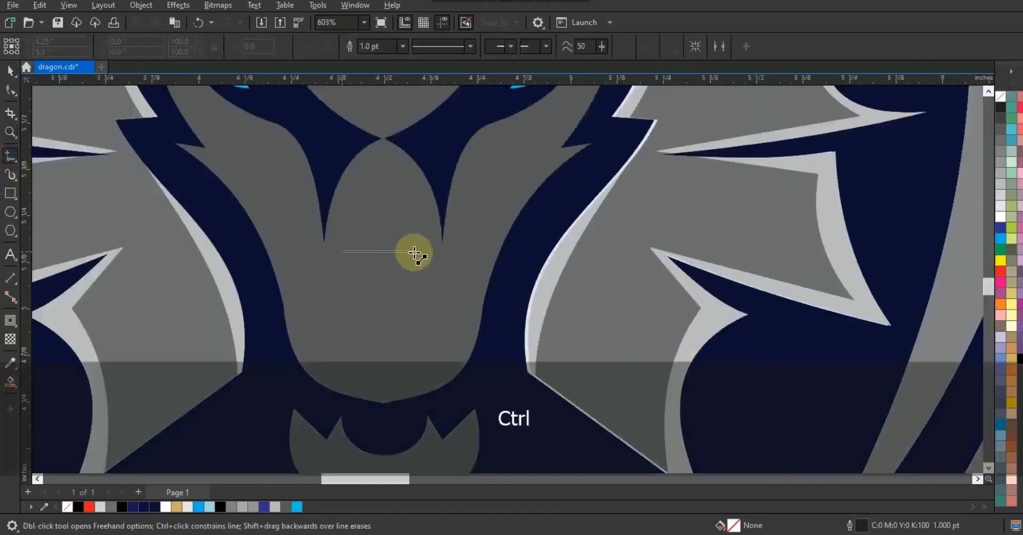
left_click(419, 251, "ctrl")
key("F10")
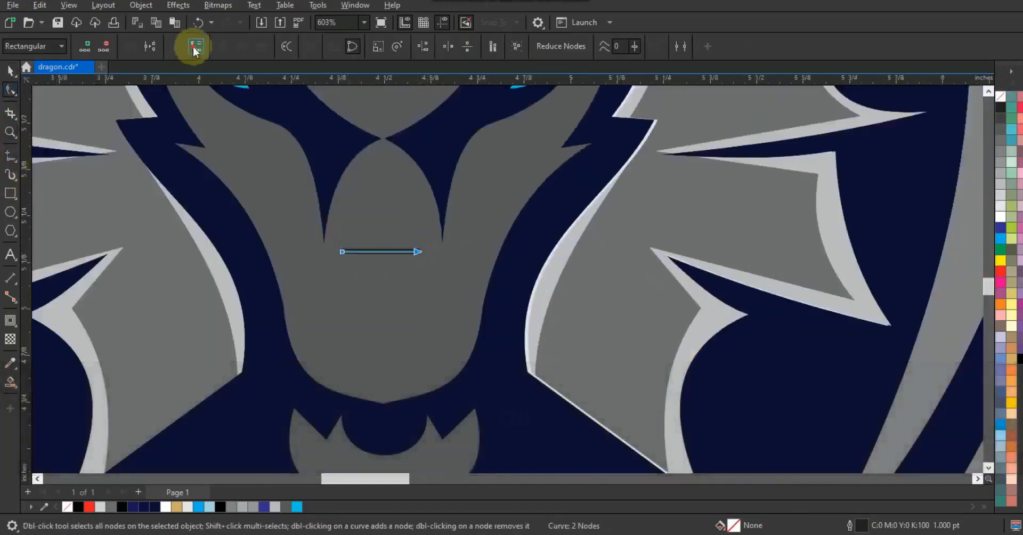
mouse_move(379, 250)
left_mouse_down()
mouse_move(377, 239)
mouse_move(371, 262)
left_mouse_up()
Combine the two curved snout wrinkles, centre them horizontally on the grey head and trim them out of it.
key("space")
left_click(390, 241, "shift")
left_click(351, 48)
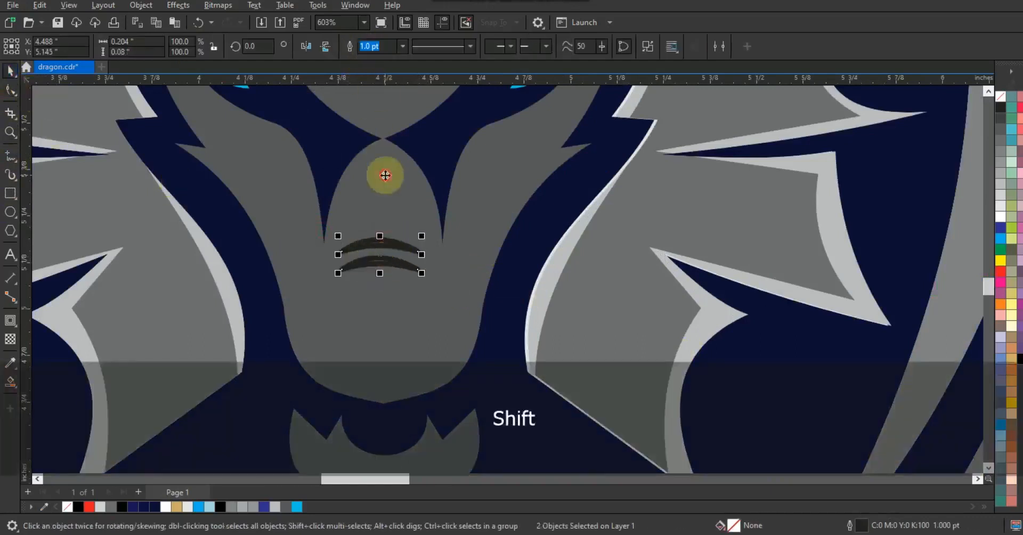
left_click(385, 175, "shift")
key("c")
left_click(399, 47)
Delete the leftover dark wrinkle shapes lying over the cut-outs on the snout.
right_click(1003, 97)
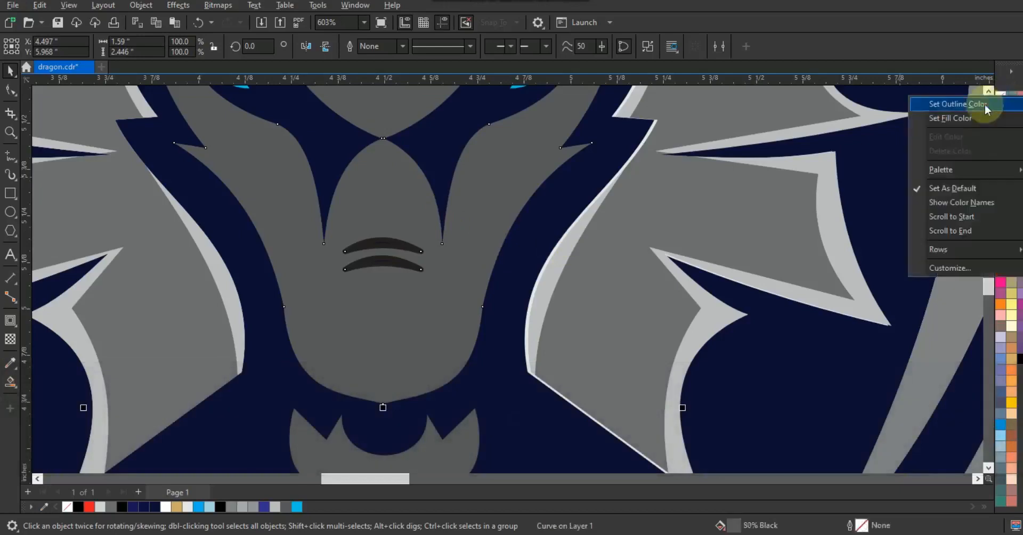
key("Escape")
left_click(425, 280)
right_click(1011, 108)
key("Escape")
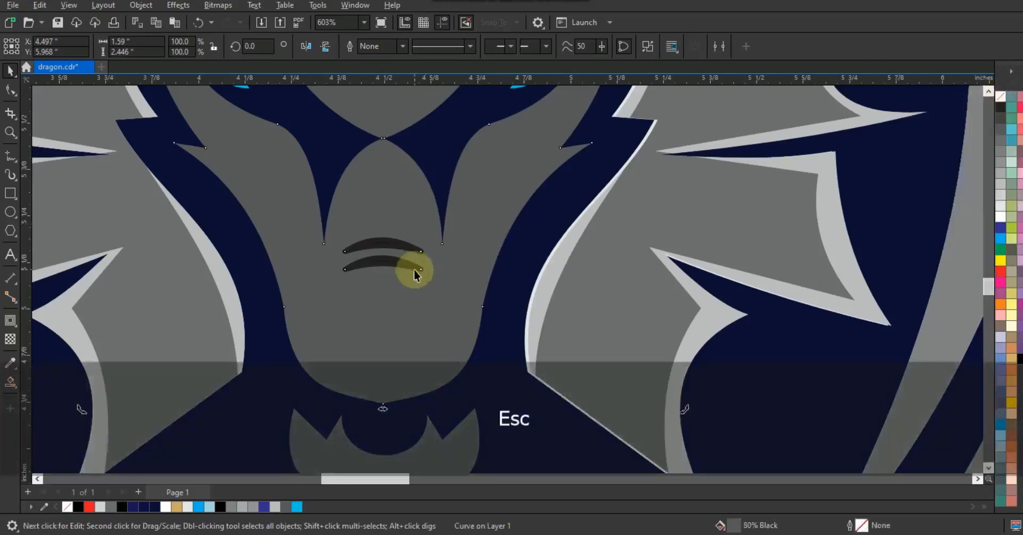
left_click(414, 269)
key("Delete")
key("F3")
key("Escape")
Draw a mirrored pair of comma-shaped nostrils on the lower snout, about 0.34 by 0.1 inches overall.
left_click(10, 131)
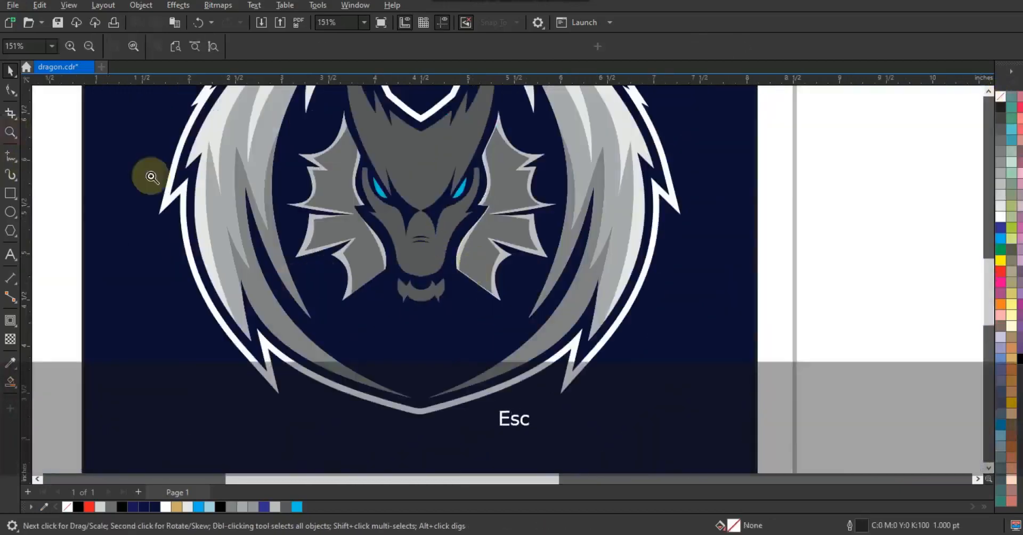
left_click(473, 270)
left_click(8, 156)
left_click_drag(272, 271, 371, 283)
Centre the nostril shapes horizontally on the grey head and trim them out of it.
left_click(9, 73)
left_click(307, 280, "shift")
left_click(388, 248, "shift")
key("c")
left_click(393, 46)
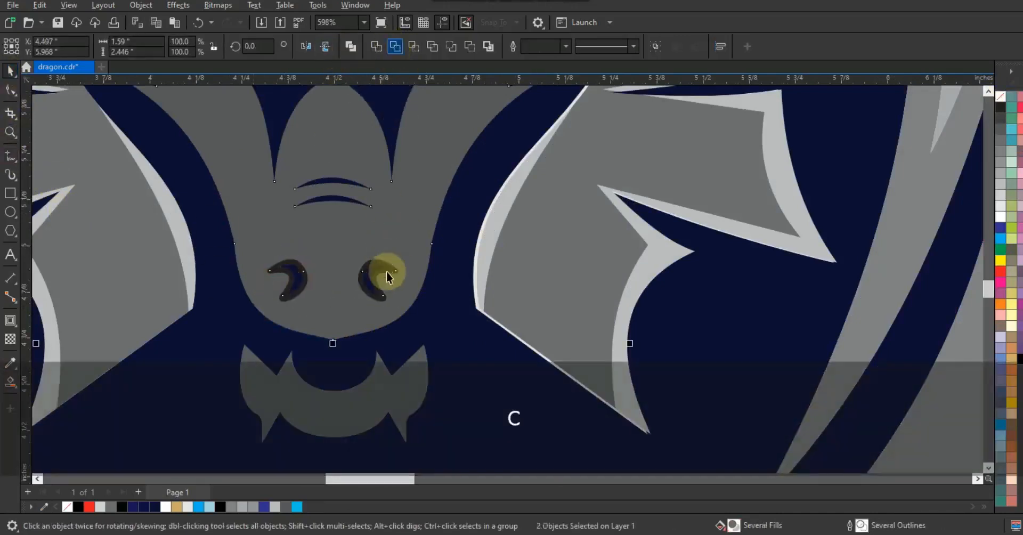
Remove the outline from the leftover nostril shapes on the snout.
key("Escape")
left_click(391, 270)
right_click(1001, 96)
left_click(983, 109)
scroll(459, 197, "down", 2)
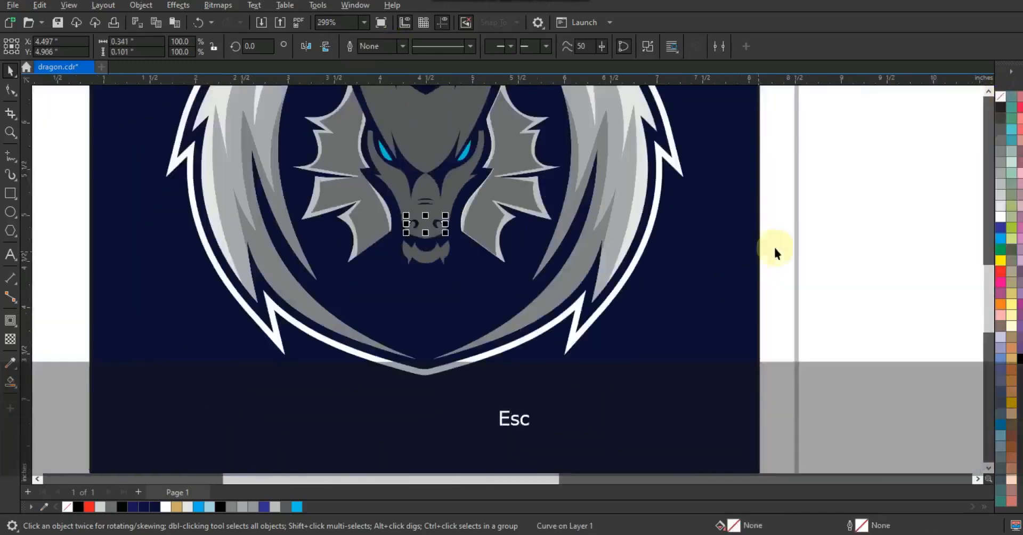
scroll(773, 246, "down", 1)
left_click(778, 266)
left_click(698, 331)
Draw a zigzag line about 1 inch tall from the left horn tip down across the crown, ending above the forehead's centre.
key("F4")
key("z")
left_click_drag(434, 173, 663, 375)
key("F5")
left_click(382, 223)
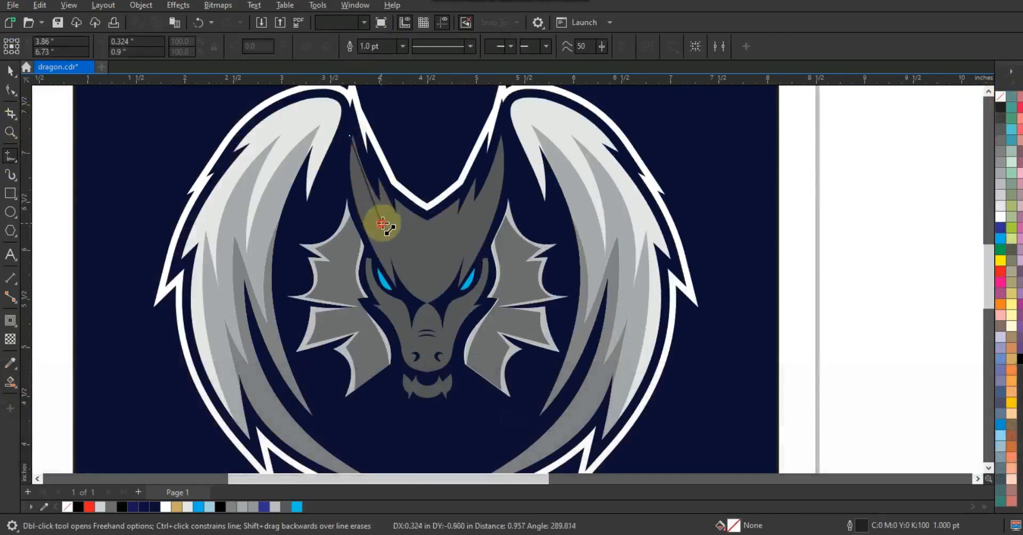
left_click(384, 203)
left_click(401, 211)
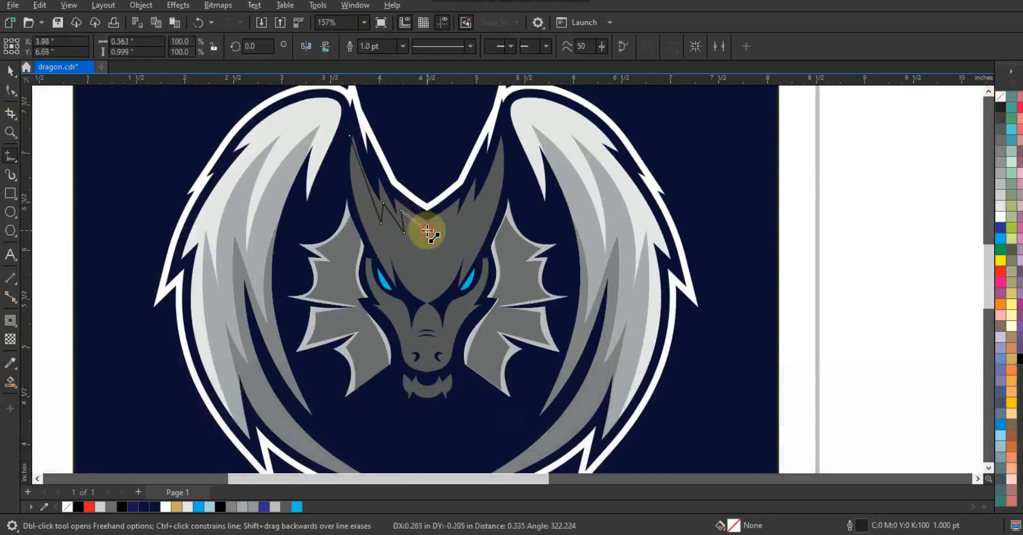
left_click(427, 230)
double_click(430, 191)
Curve the zigzag's horn segment and fill the area enclosed along the left horn and crown with 40% black grey.
left_click(11, 90)
left_click(196, 47)
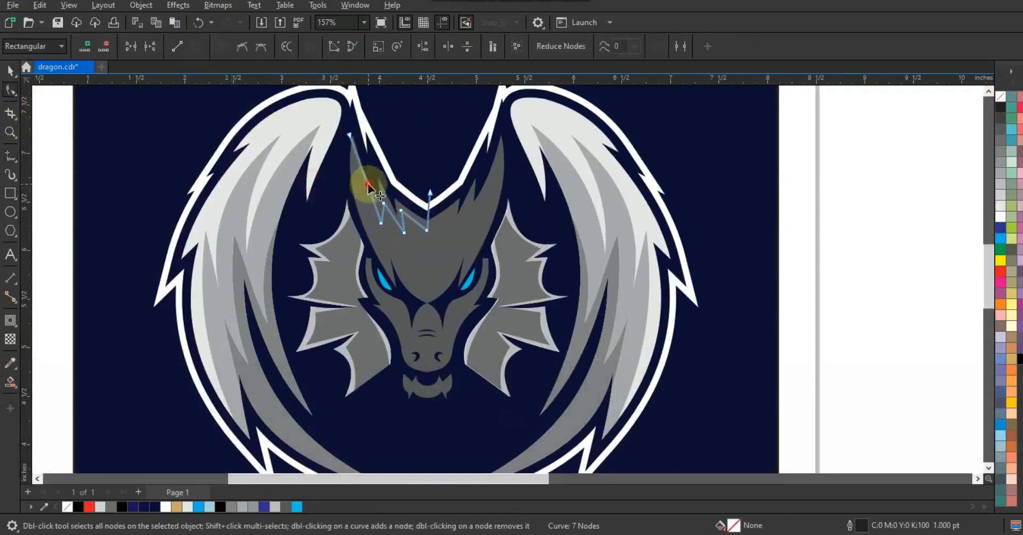
left_click(367, 183)
left_click(10, 382)
left_click(373, 207)
left_click(10, 71)
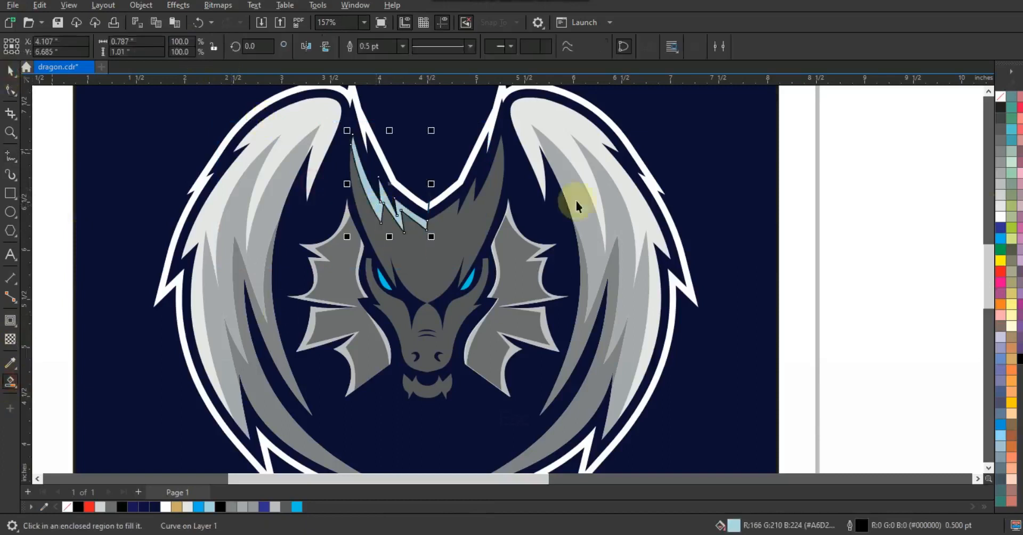
left_click(1000, 173)
Place a mirrored copy of the grey highlight along the right horn and remove the outline from both highlights.
left_click_drag(351, 184, 433, 199)
key("ctrl+z")
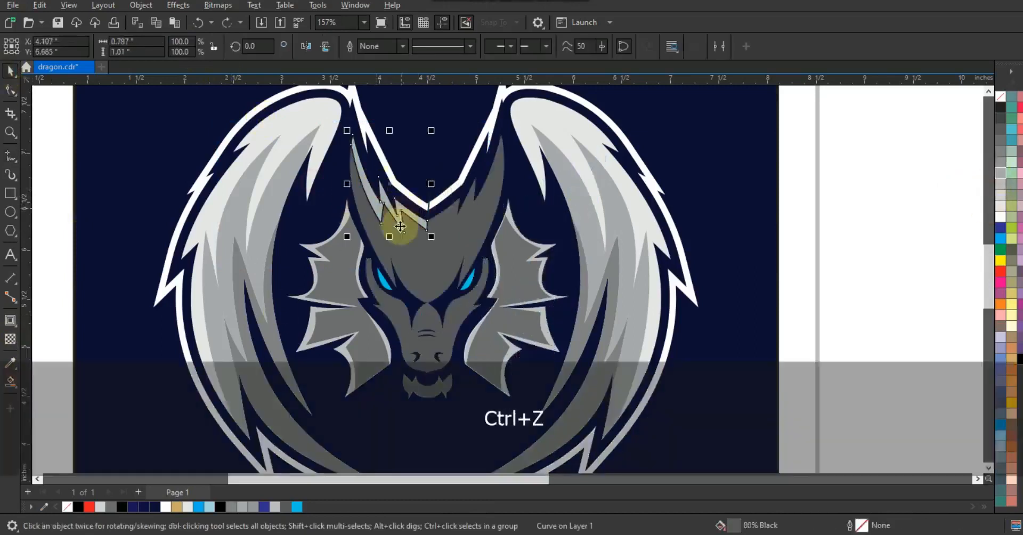
left_click_drag(348, 185, 438, 196)
right_click(437, 196)
right_click(1001, 104)
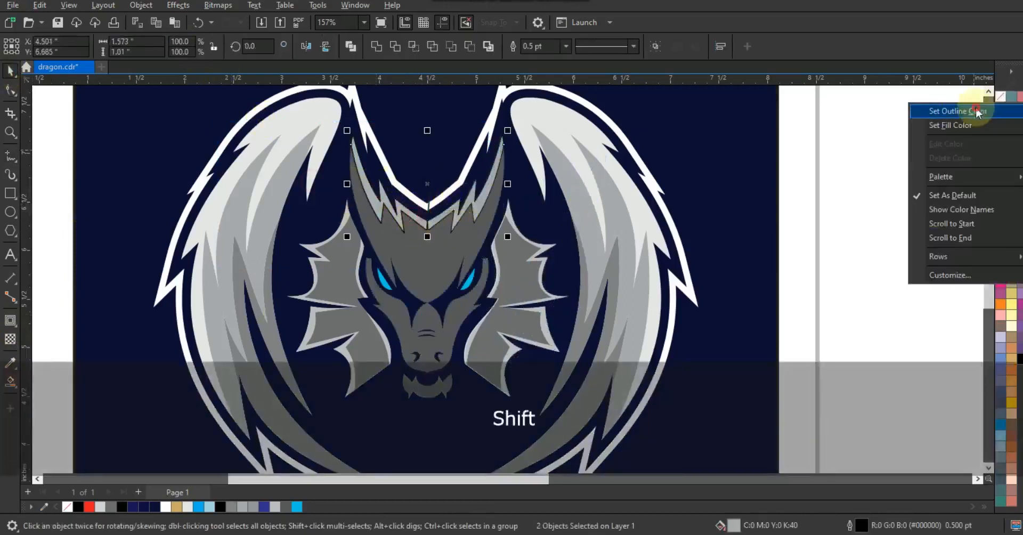
Fill the lower chevron's right half bright blue and its left half with the darker blue C88 M51 Y0 K0.
left_click(1001, 239)
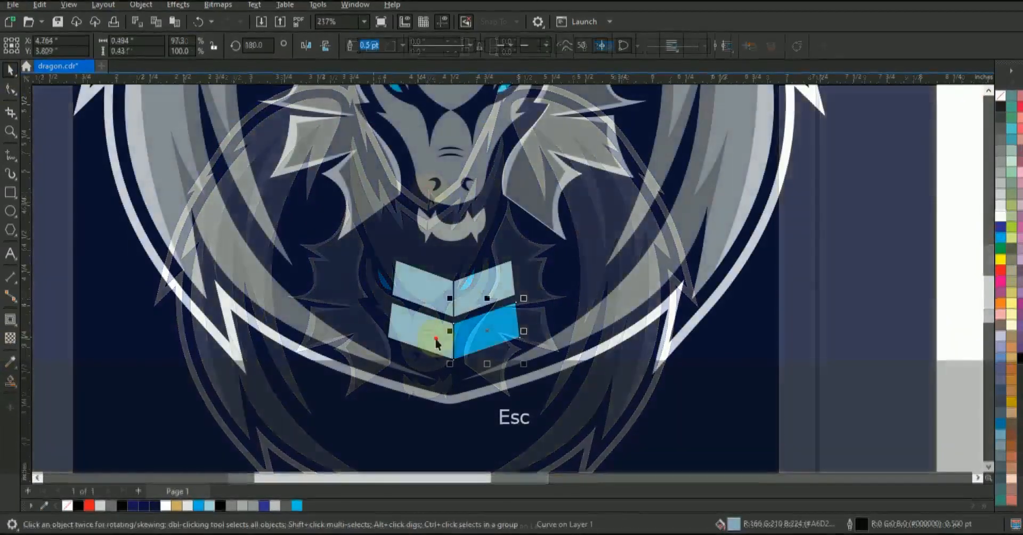
left_click(438, 341)
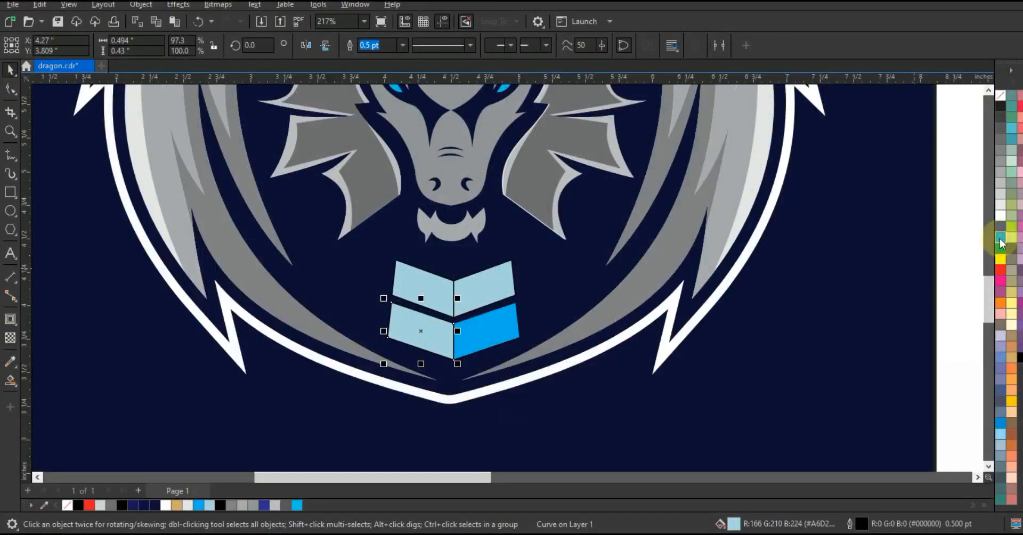
left_click(1001, 241)
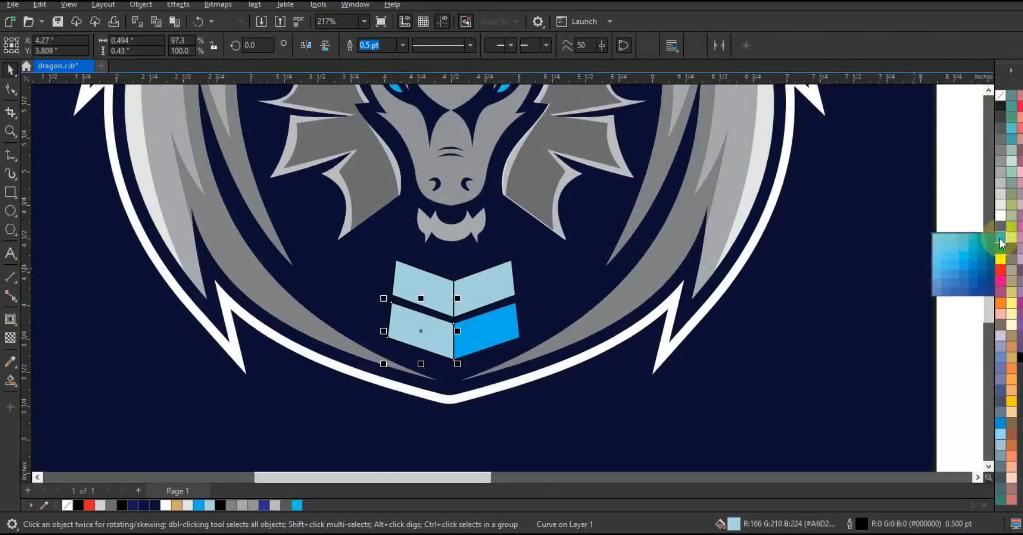
left_click(977, 271)
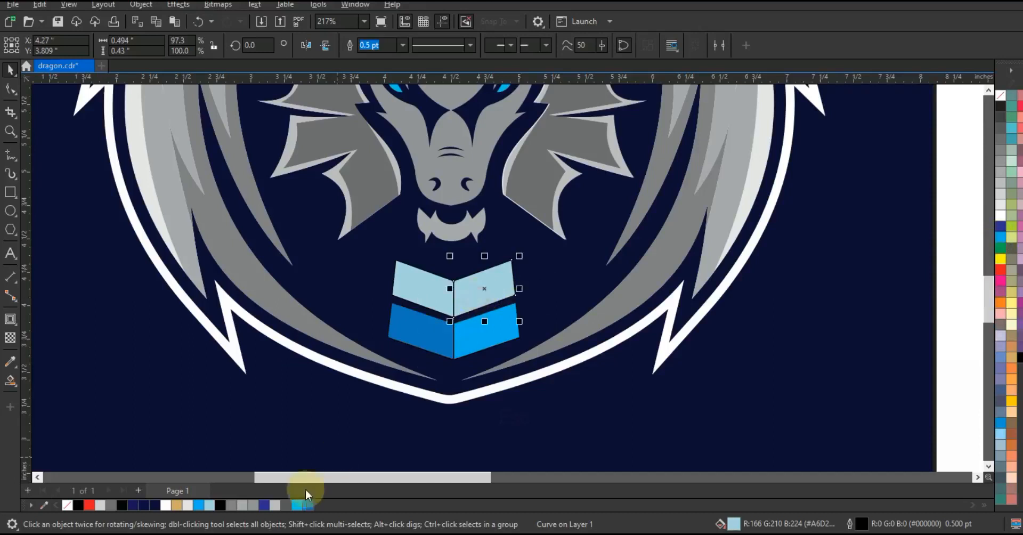
Fill the upper chevron's right half bright cyan blue and its left half with the darker blue C88 M51 Y0 K0.
left_click_drag(313, 506, 465, 304)
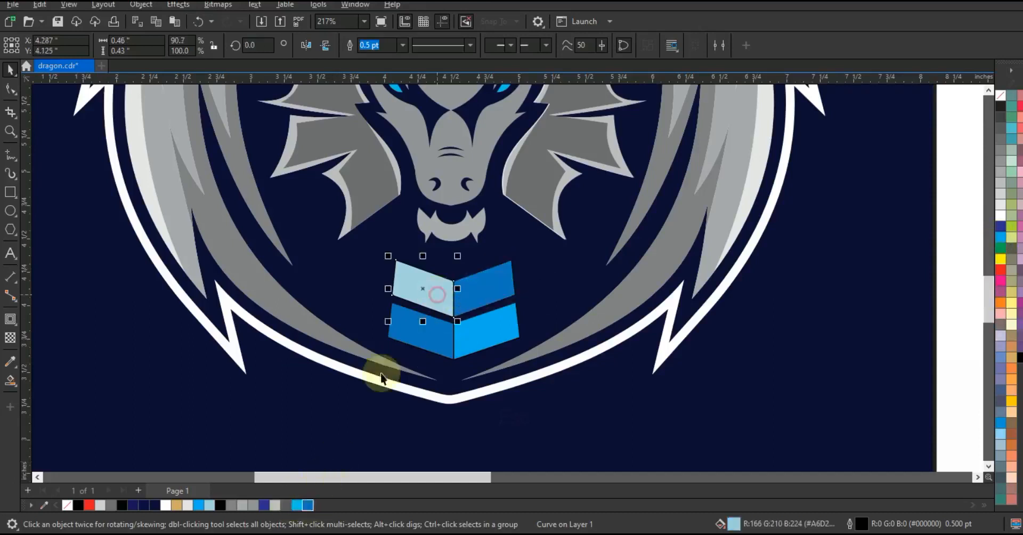
left_click(467, 292)
left_click(408, 295)
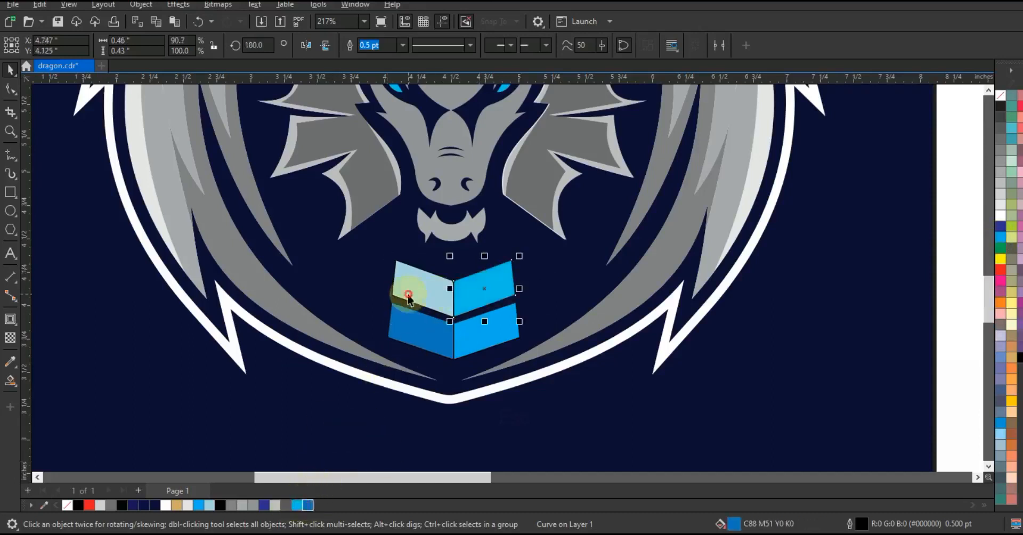
left_click(311, 505)
Remove the outlines from all four halves of the blue chevrons below the head.
left_click(440, 340, "shift")
left_click(483, 334, "shift")
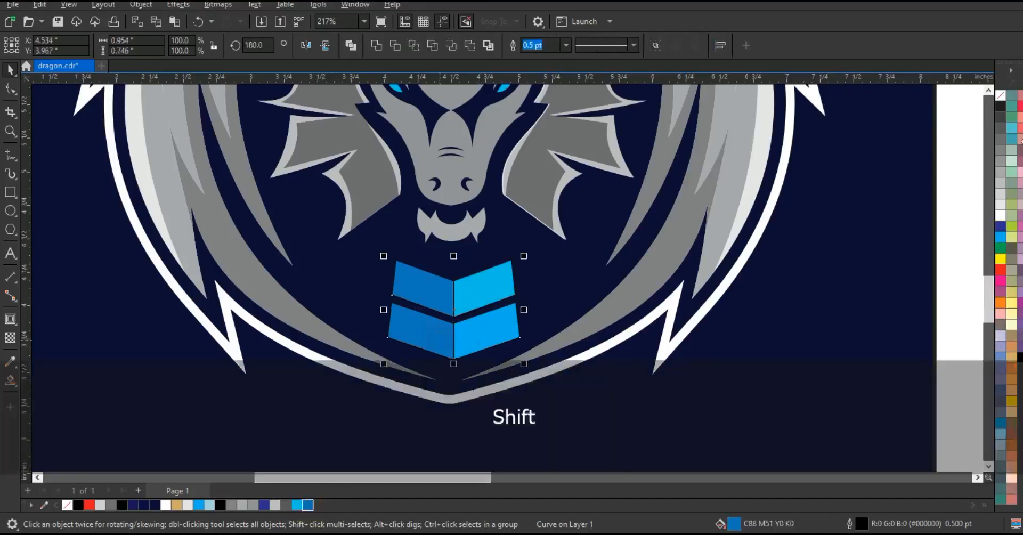
right_click(1002, 98)
left_click(989, 107)
left_click(939, 190)
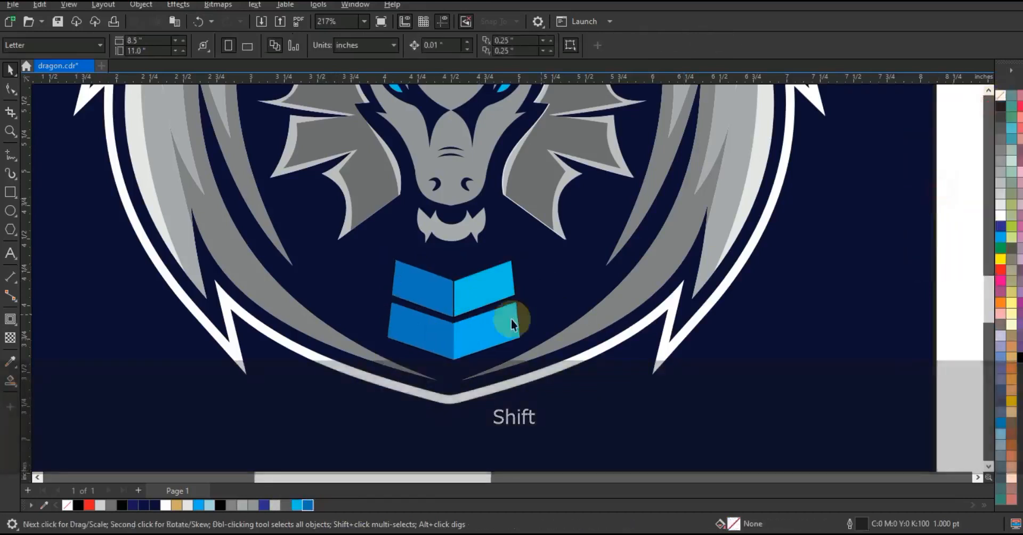
left_click(469, 302)
left_click(426, 308, "shift")
right_click(1004, 103)
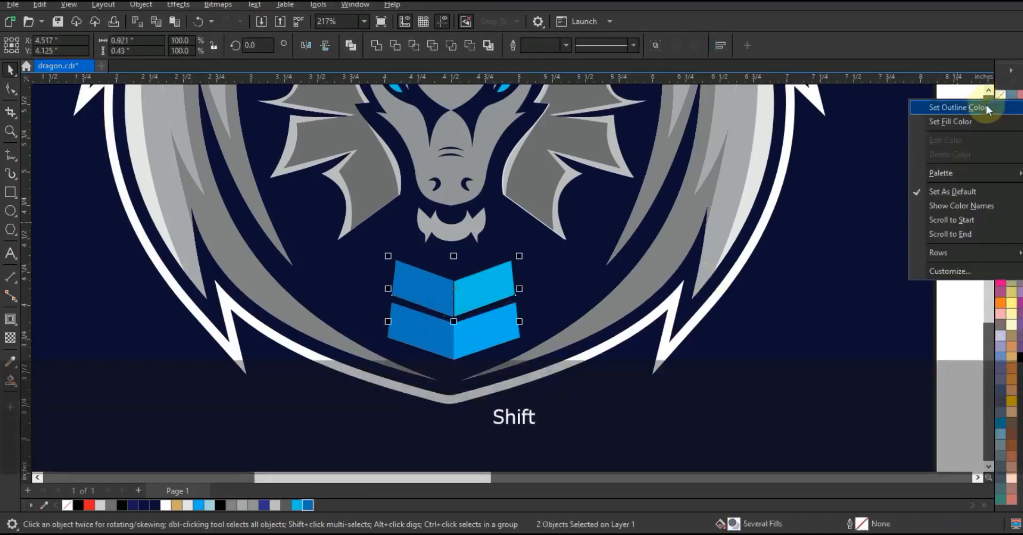
left_click(981, 103)
left_click(935, 172)
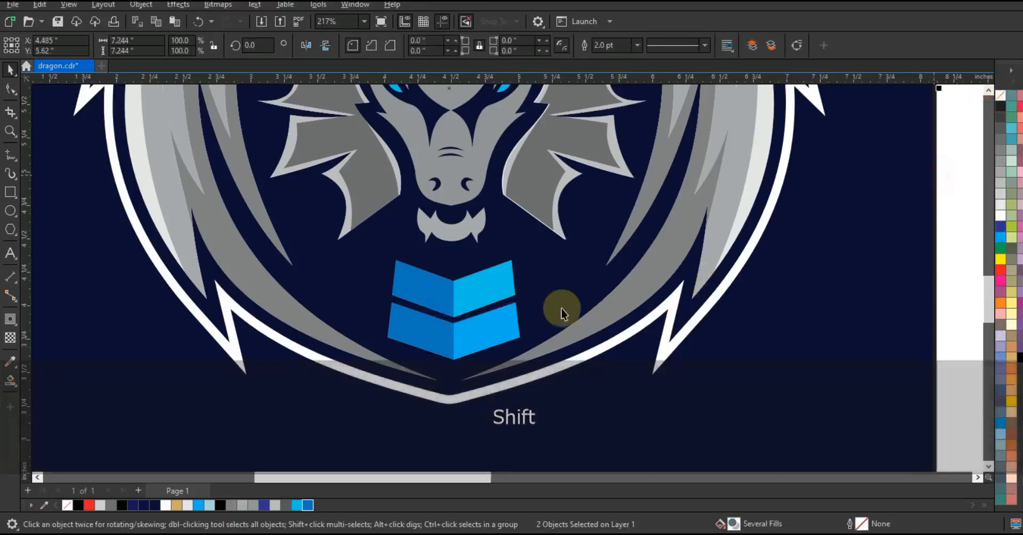
Draw a narrow closed spike about 0.22 by 0.55 inches left of the chevrons and fill it with 30% black grey.
left_click(11, 154)
left_click(337, 316)
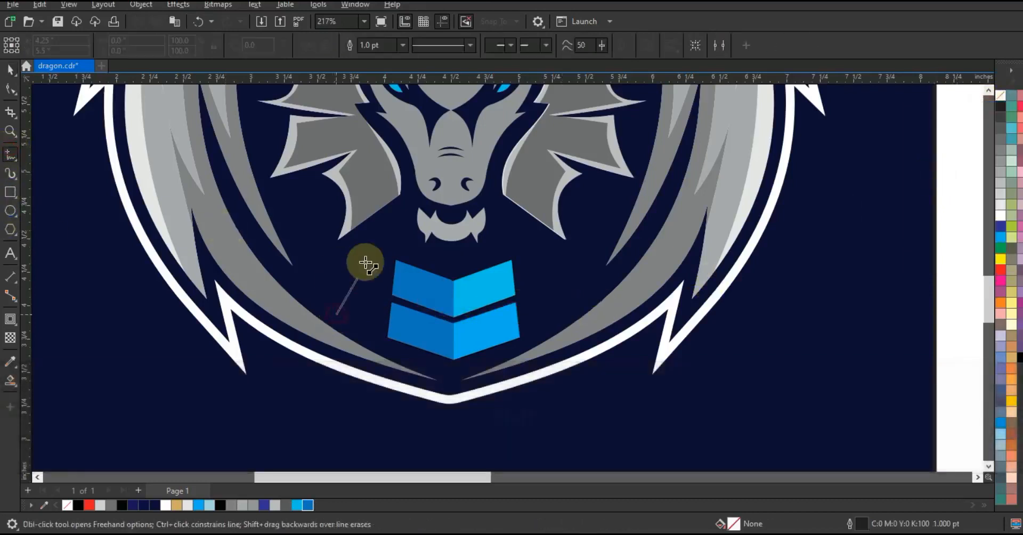
left_click(366, 259)
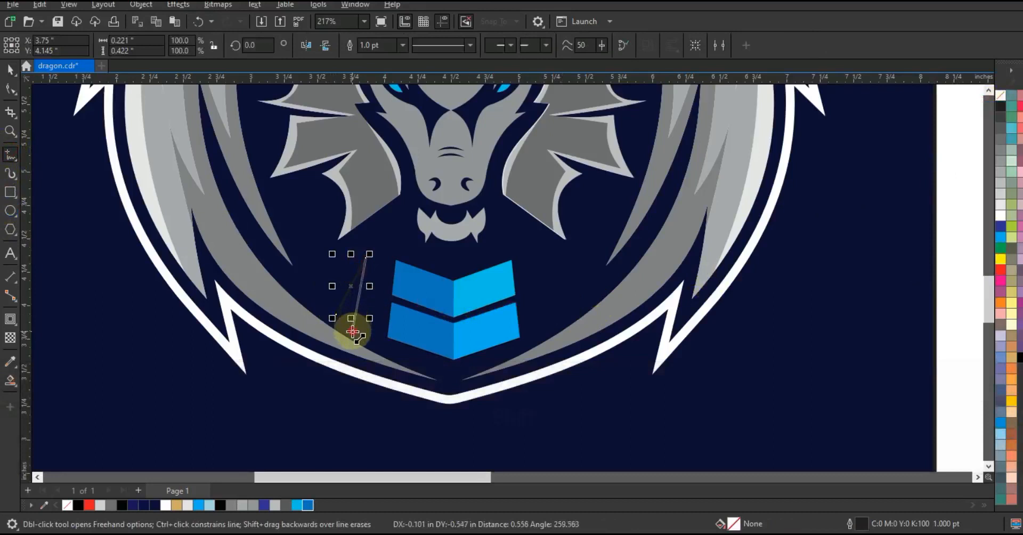
left_click(339, 333)
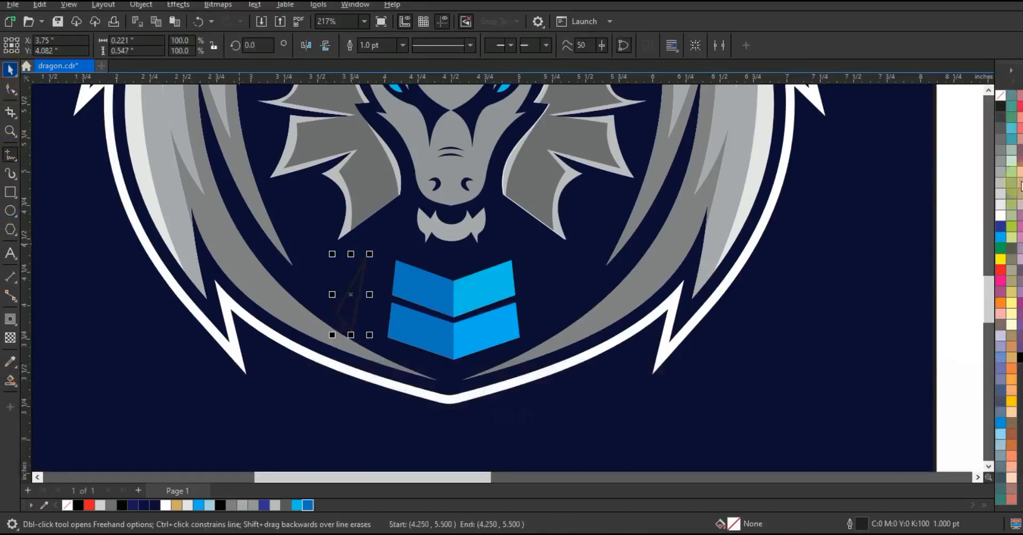
left_click(1001, 183)
Add a copy of the spike scaled to 69.6% and rotated about 6.3 degrees beside the chevrons, filled with a darker grey.
left_click_drag(370, 255, 366, 266)
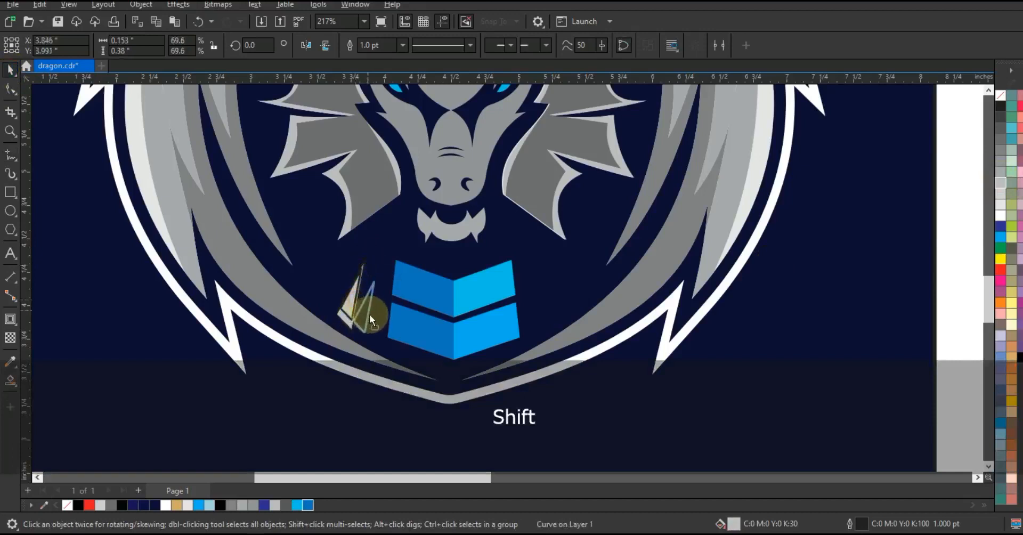
left_click_drag(370, 314, 385, 341)
left_click(371, 329)
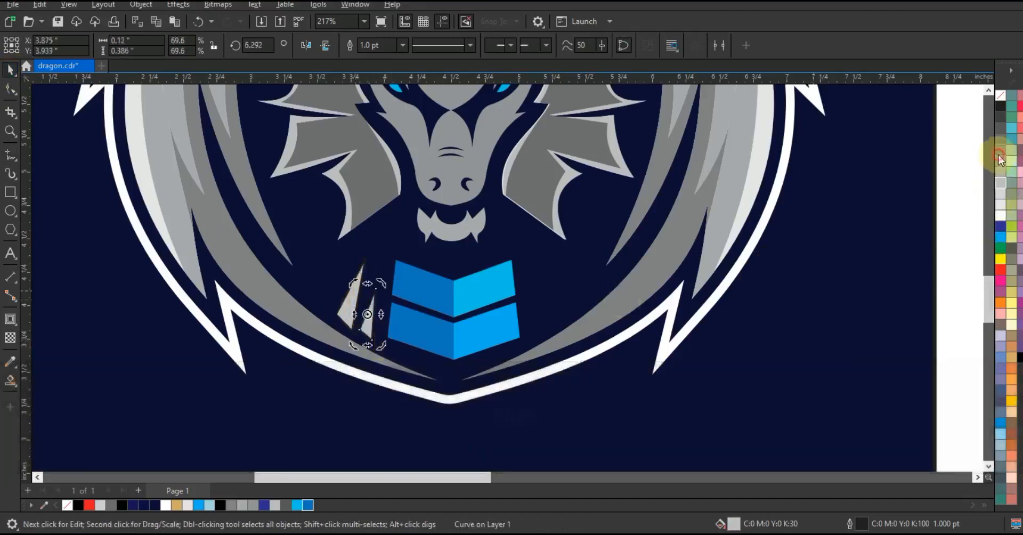
left_click(999, 157)
Remove the outlines from the two grey spikes and group them.
left_click(351, 309, "shift")
right_click(1001, 99)
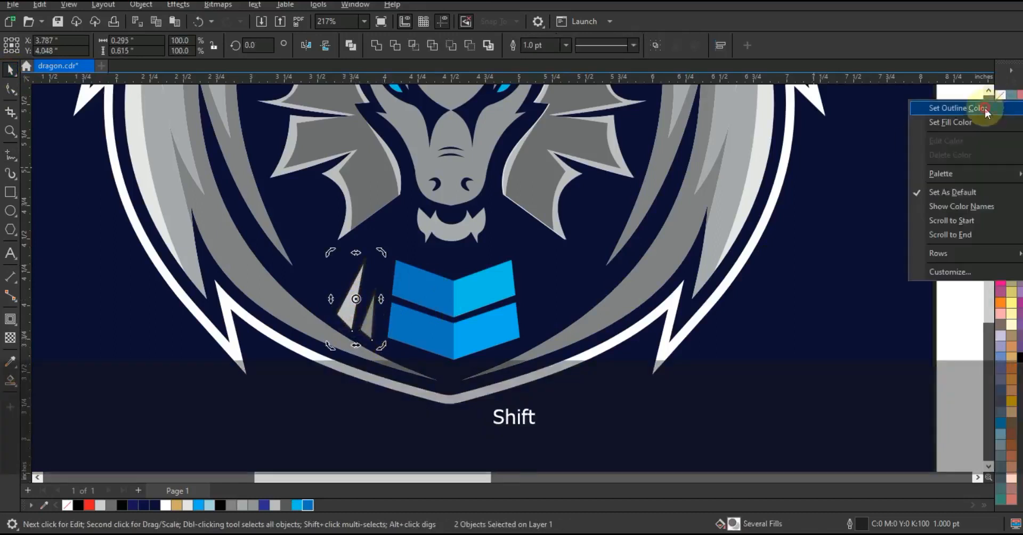
left_click(987, 108)
key("ctrl+g")
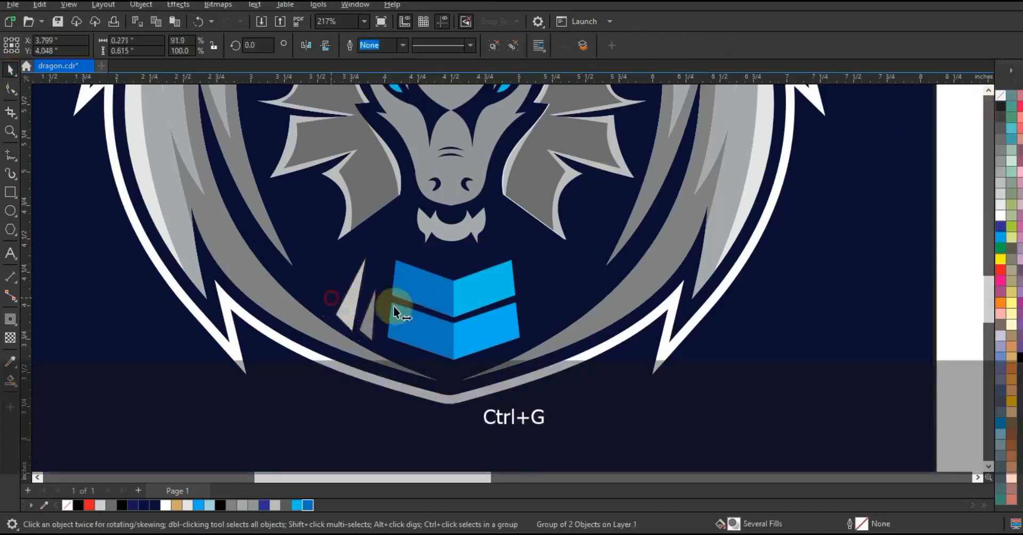
Place a mirrored copy of the spike pair on the right side of the chevrons and group both pairs.
left_click_drag(404, 310, 557, 311)
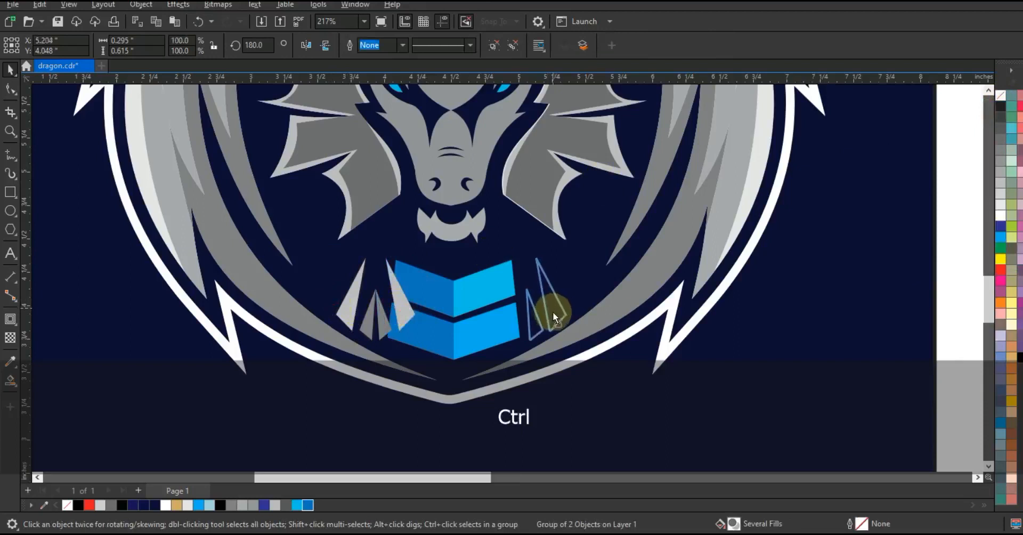
left_click(376, 320, "shift")
key("ctrl+g")
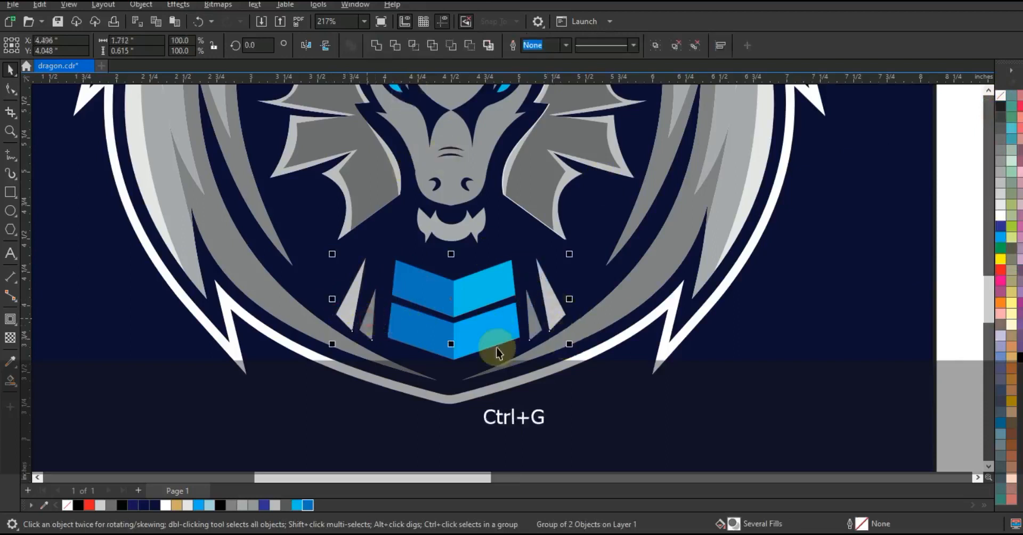
left_click(560, 318)
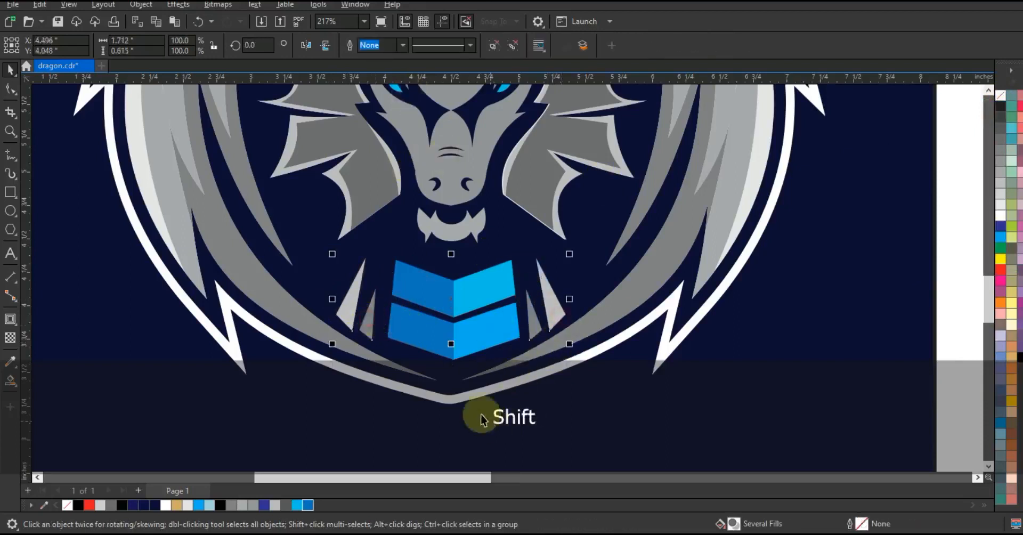
Align the grouped grey spikes on the vertical centre of the emblem's white outline.
left_click(471, 401, "shift")
key("c")
key("F3")
key("Escape")
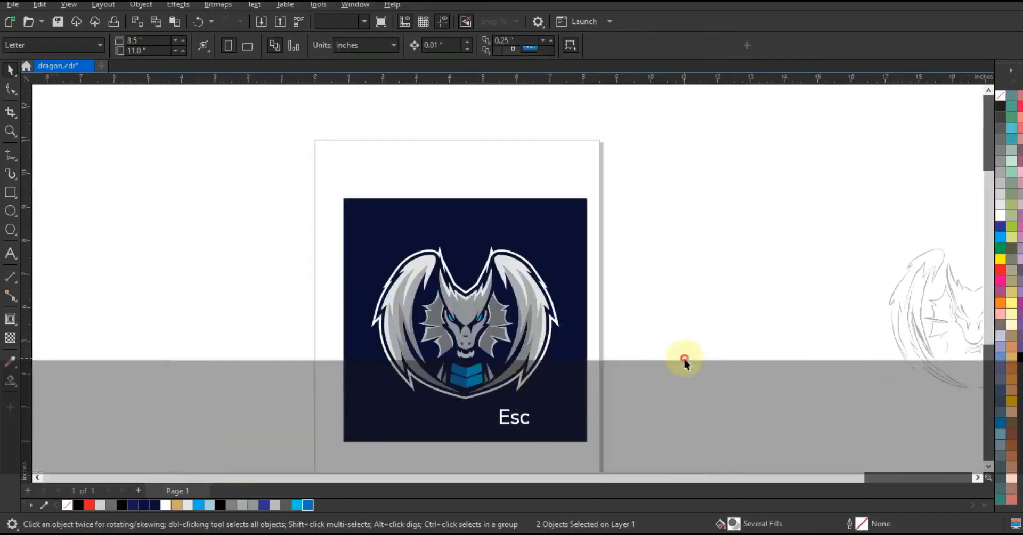
Narrow the blue chevrons and grey spikes together to 1.374 inches wide, keeping their height, and shift them slightly down.
left_click_drag(626, 343, 433, 399)
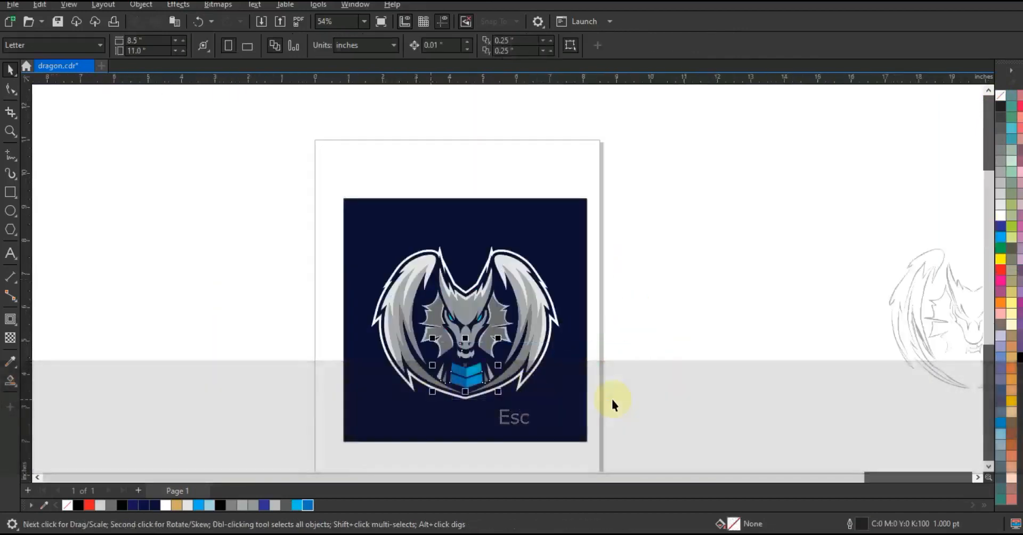
left_click_drag(628, 408, 429, 361)
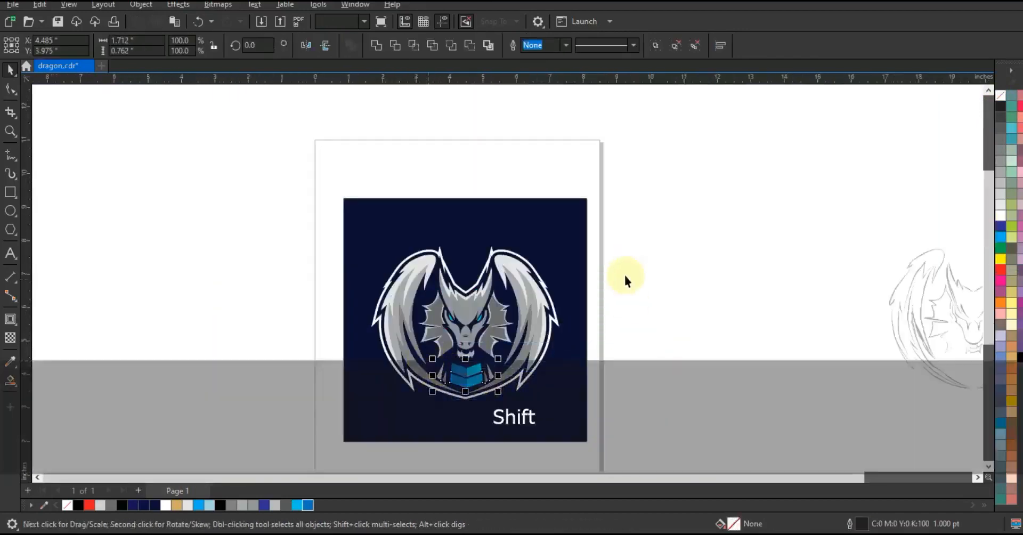
key("F3")
left_click_drag(765, 281, 622, 320)
key("F3")
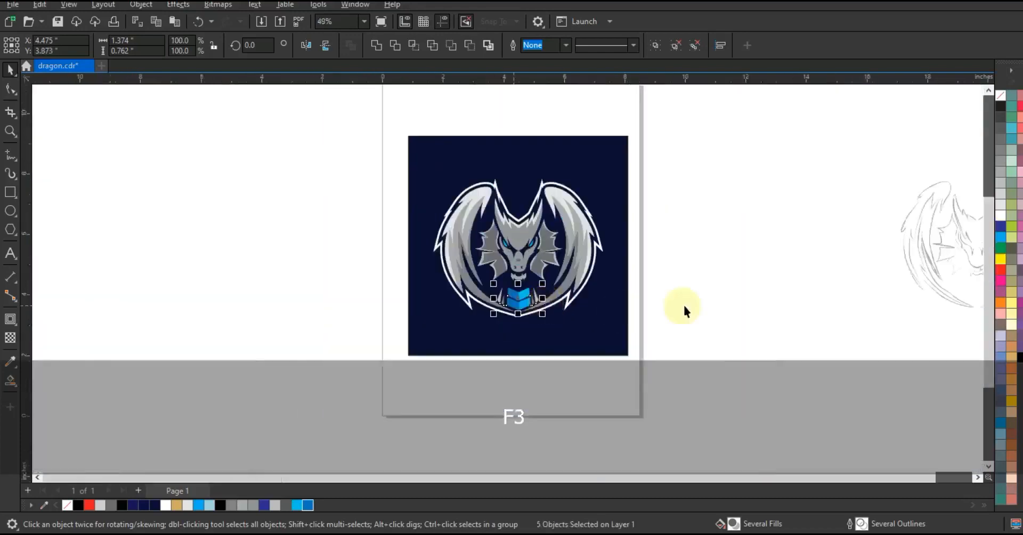
key("Escape")
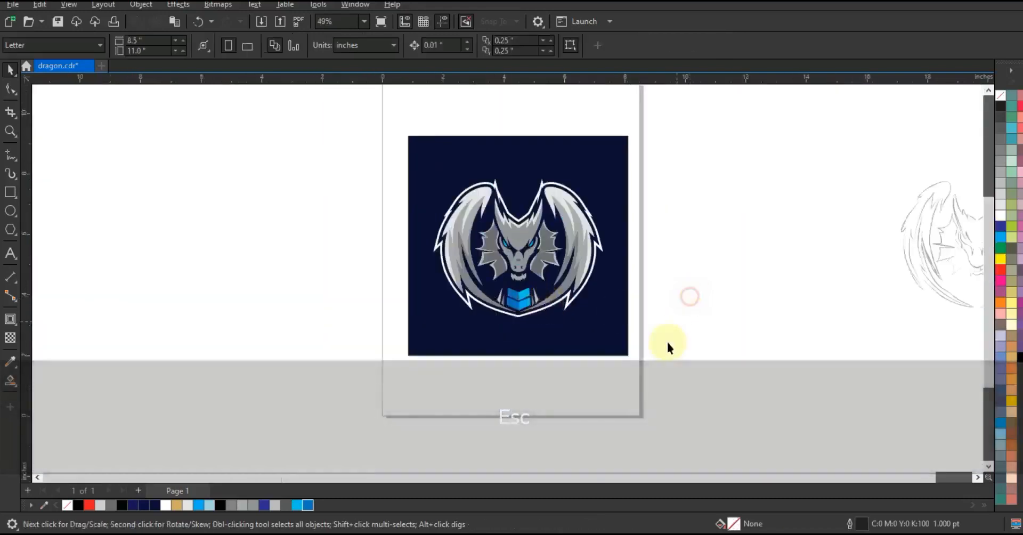
Enlarge the navy background square from its centre and move the pencil sketch directly beside it.
left_click(623, 342)
left_click_drag(639, 357, 643, 378)
mouse_move(929, 257)
left_mouse_down()
mouse_move(682, 283)
mouse_move(680, 274)
left_mouse_up()
Show the finished emblem and the pencil sketch side by side, enlarged and unselected, to compare them.
mouse_move(879, 400)
left_mouse_down()
mouse_move(395, 142)
mouse_move(370, 114)
left_mouse_up()
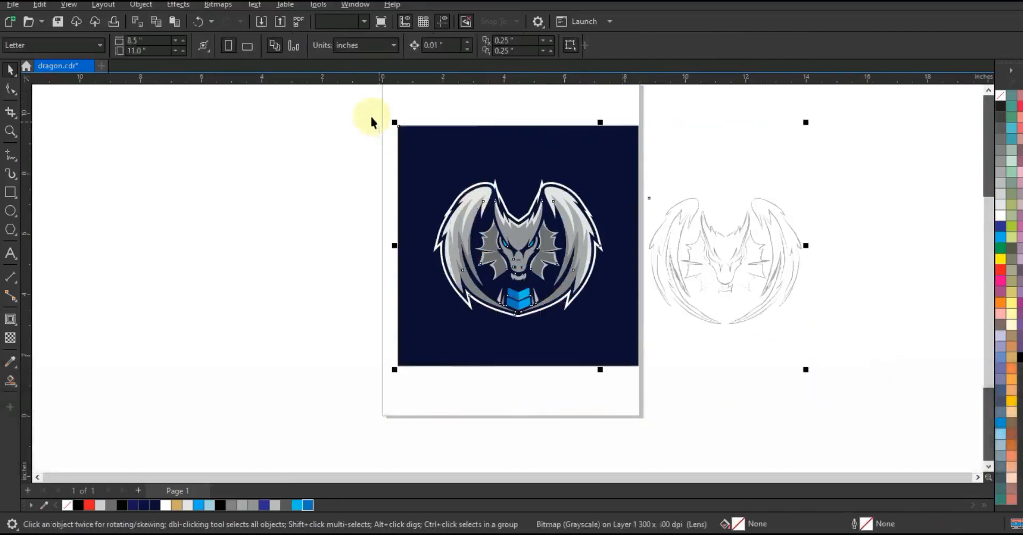
key("shift+F2")
key("Escape")
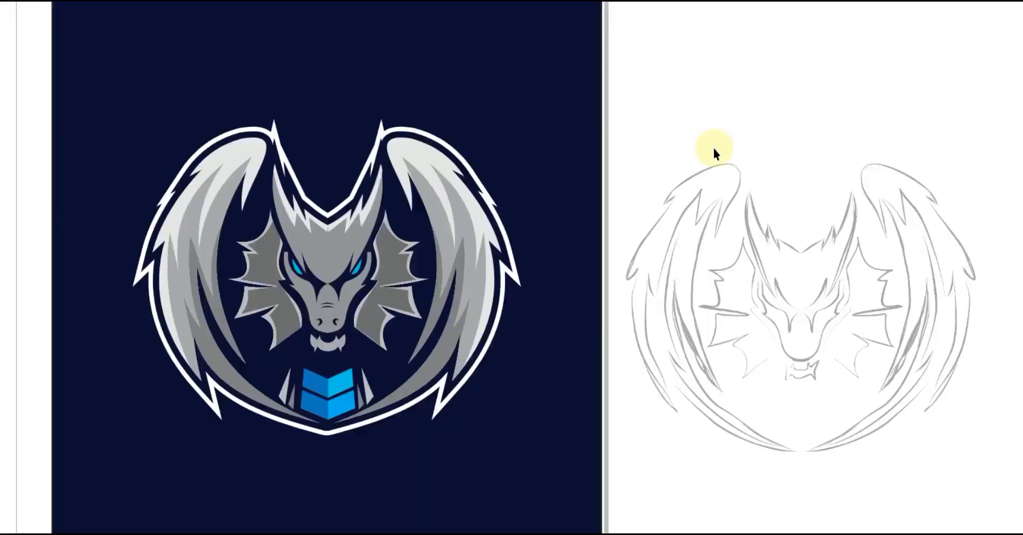